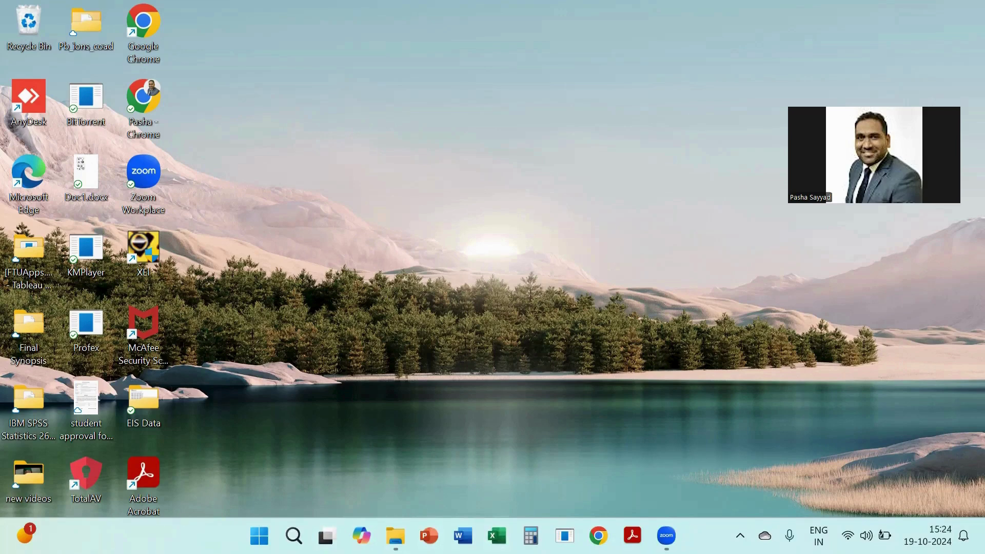
# Switch to Excel, create a blank workbook and browse the computer for a file to open.
pyautogui.click(497, 536)
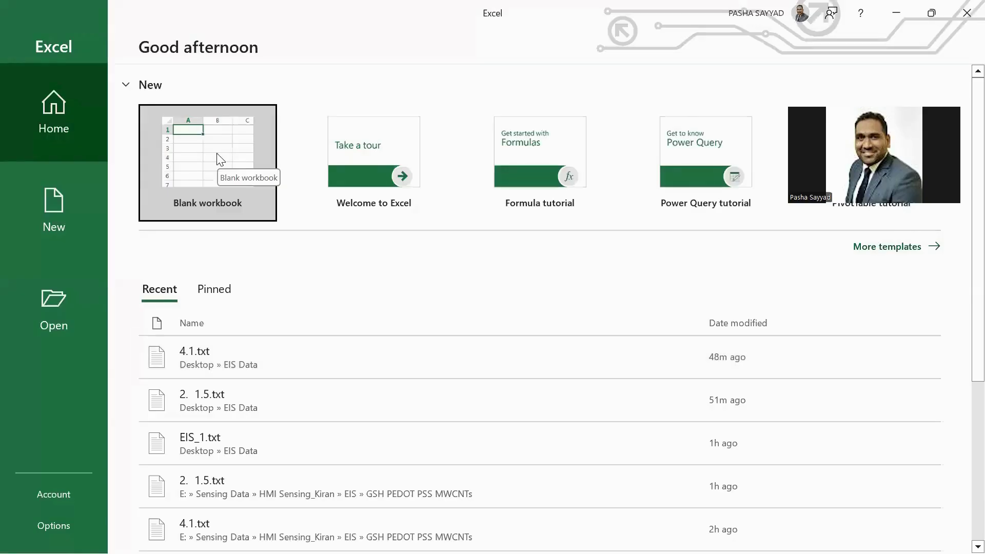
pyautogui.click(220, 160)
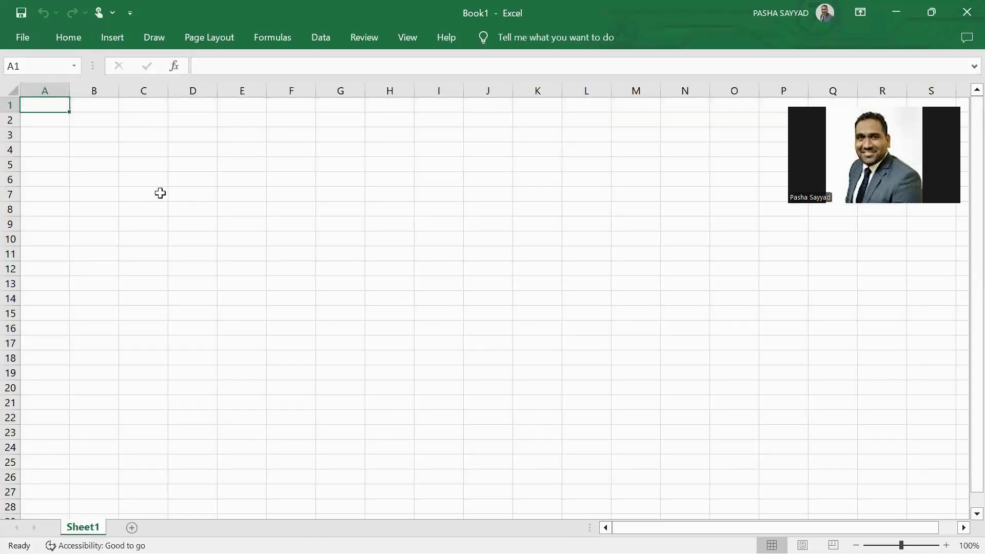
pyautogui.click(19, 37)
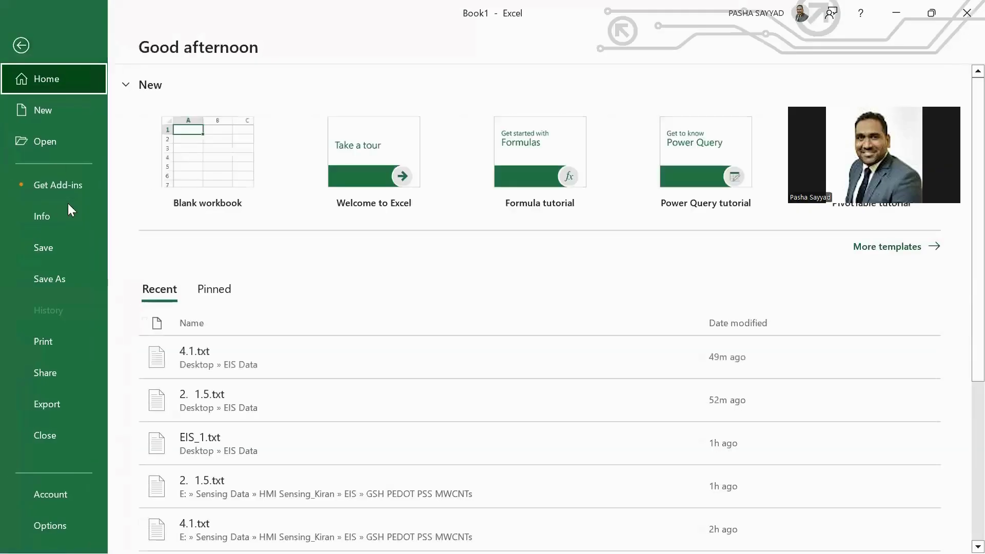
pyautogui.click(51, 145)
pyautogui.click(214, 299)
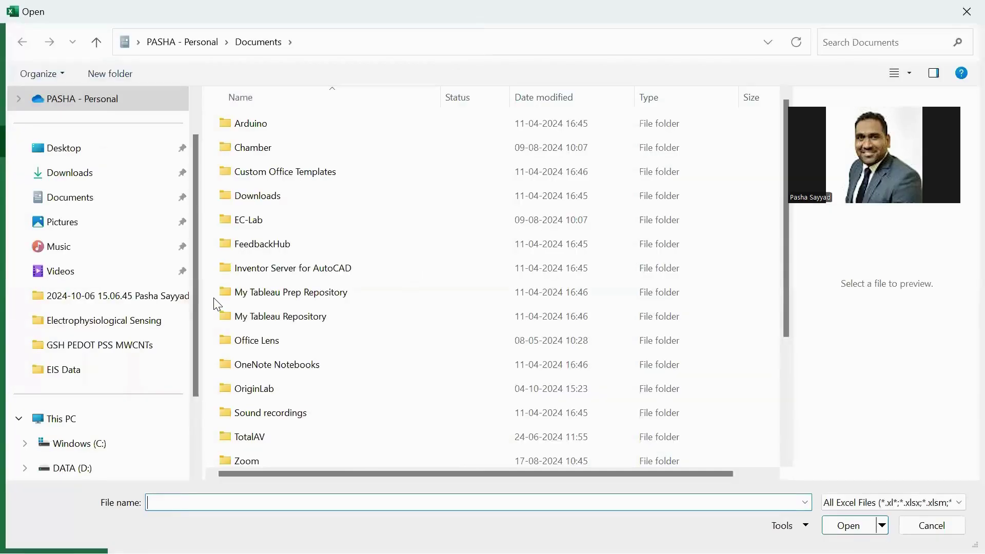
# Open the file 2. 1.5.txt from the EIS Data folder on the Desktop, with all file types listed.
pyautogui.scroll(1, 115, 285)
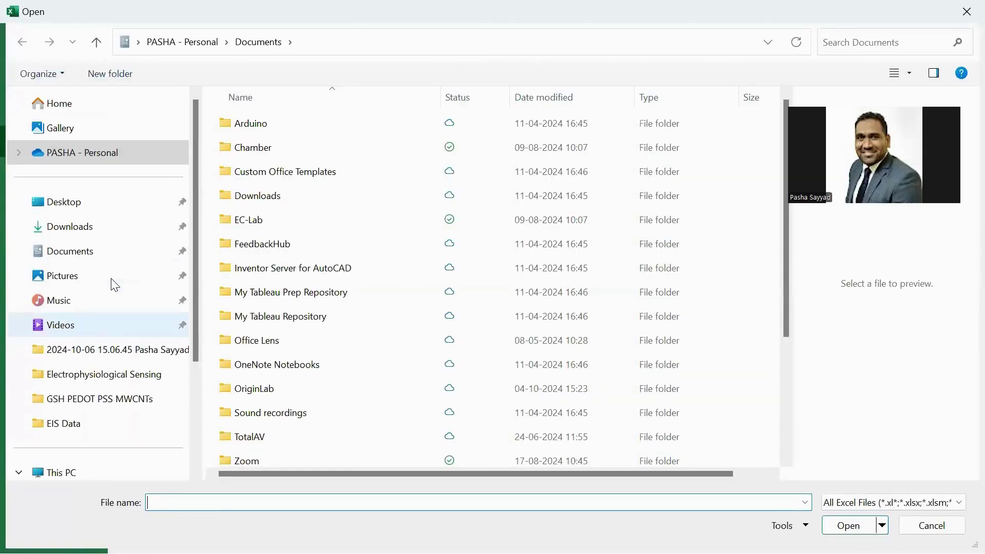
pyautogui.click(66, 203)
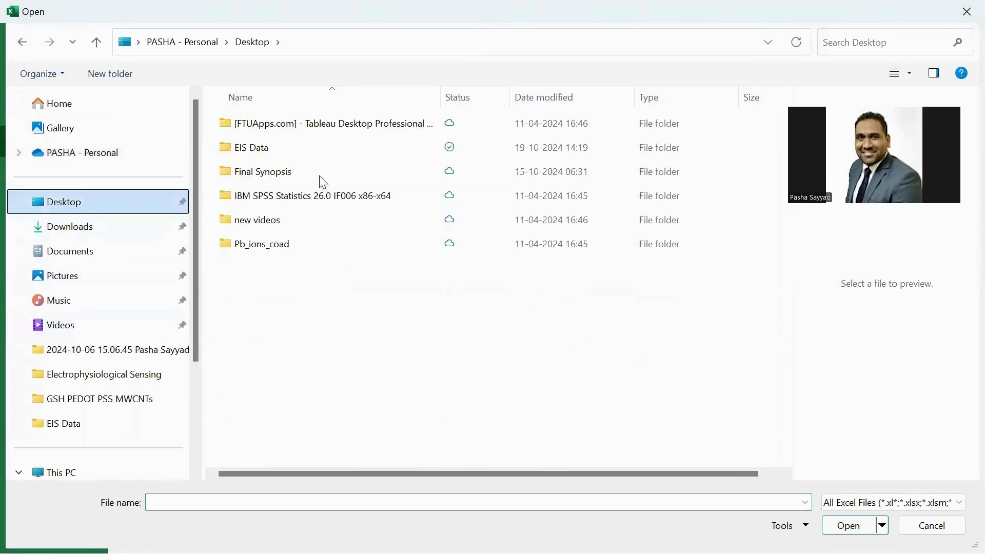
pyautogui.doubleClick(253, 150)
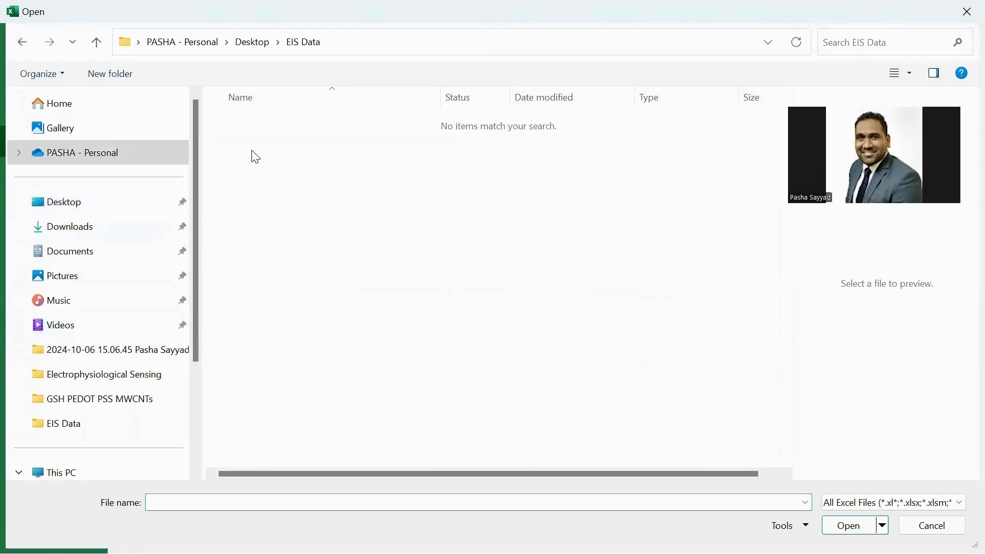
pyautogui.click(849, 509)
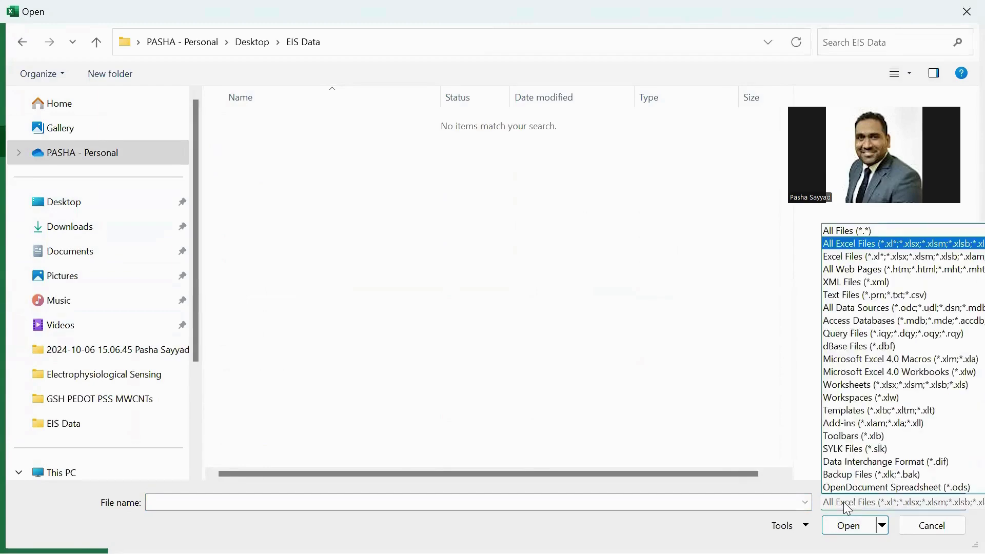
pyautogui.click(835, 236)
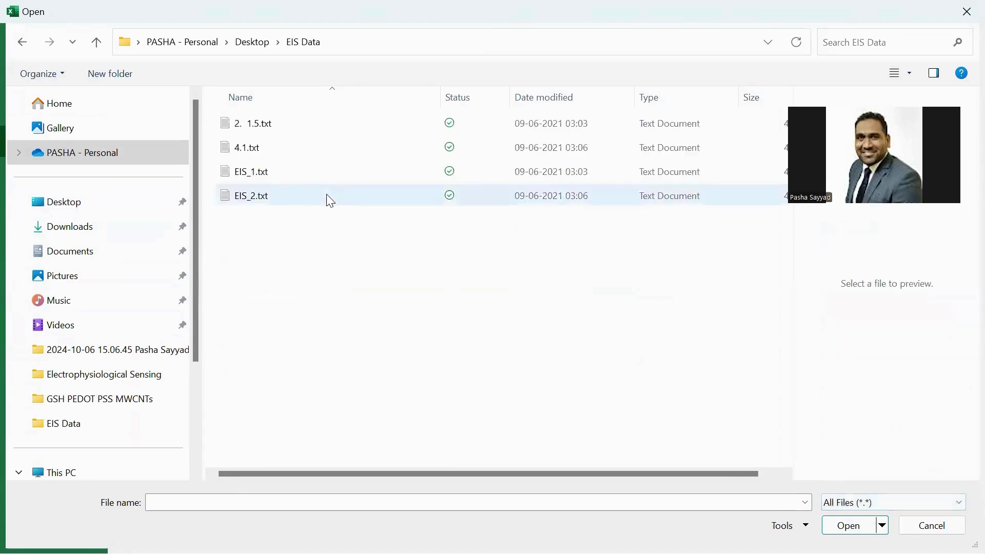
pyautogui.click(271, 123)
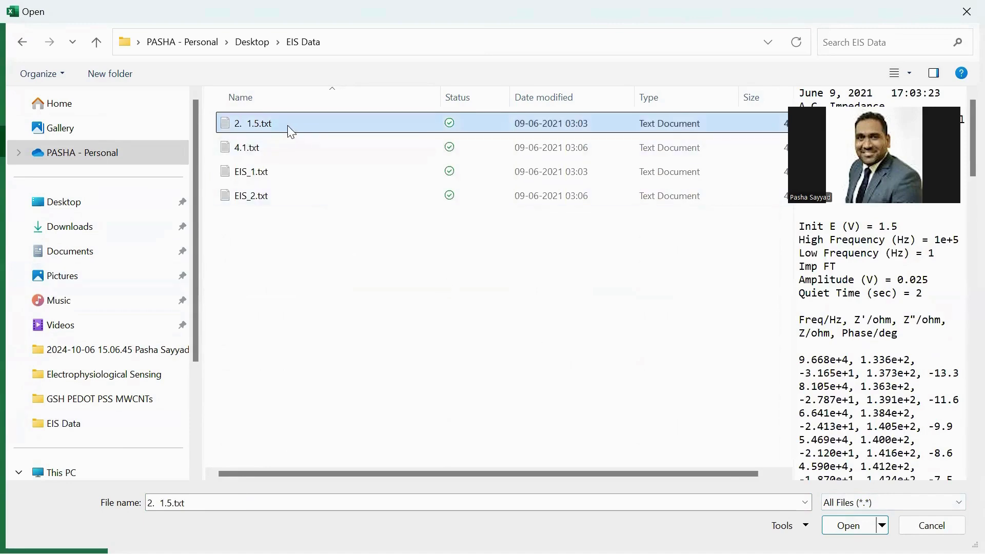
pyautogui.click(841, 525)
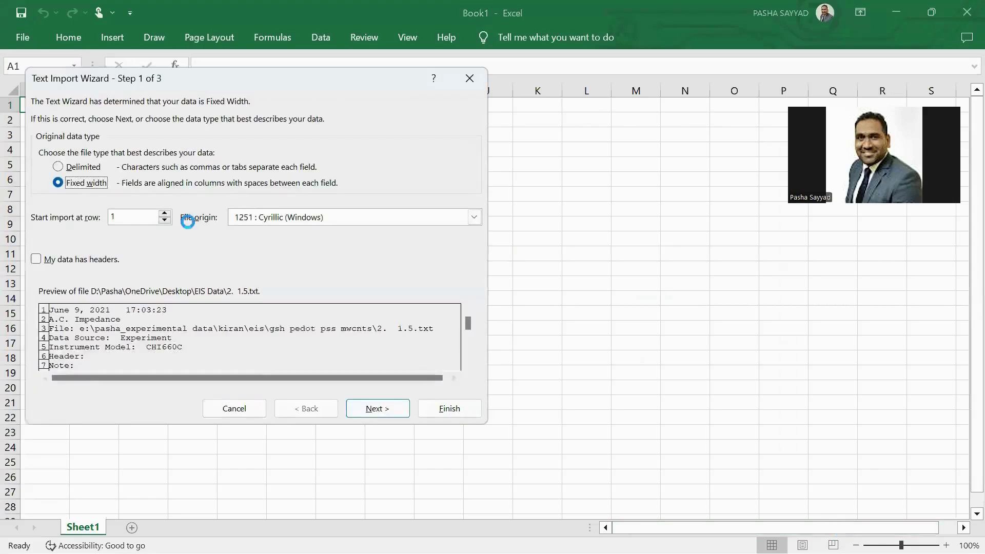
# Import the text file as delimited data, splitting at tabs, semicolons, commas and spaces, with General column format.
pyautogui.click(57, 167)
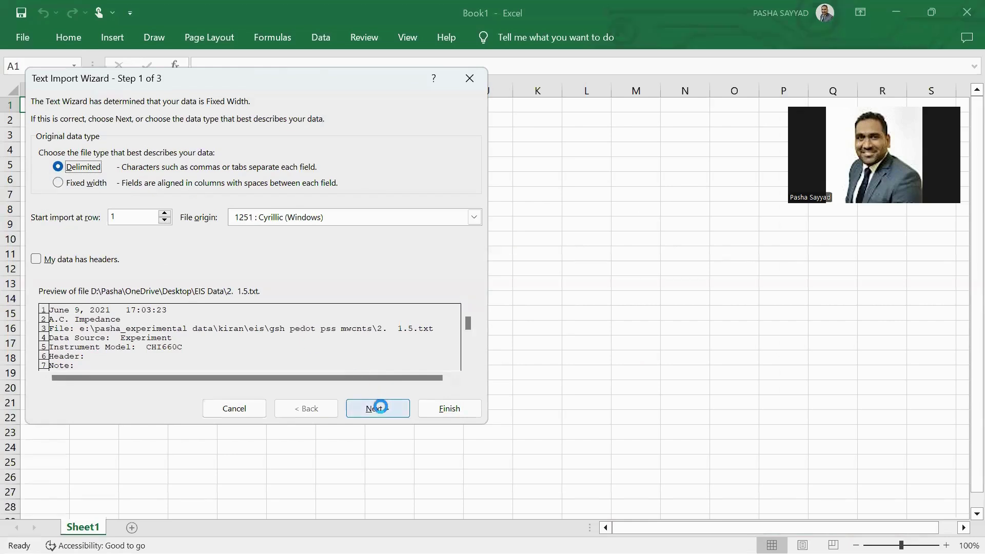
pyautogui.click(380, 408)
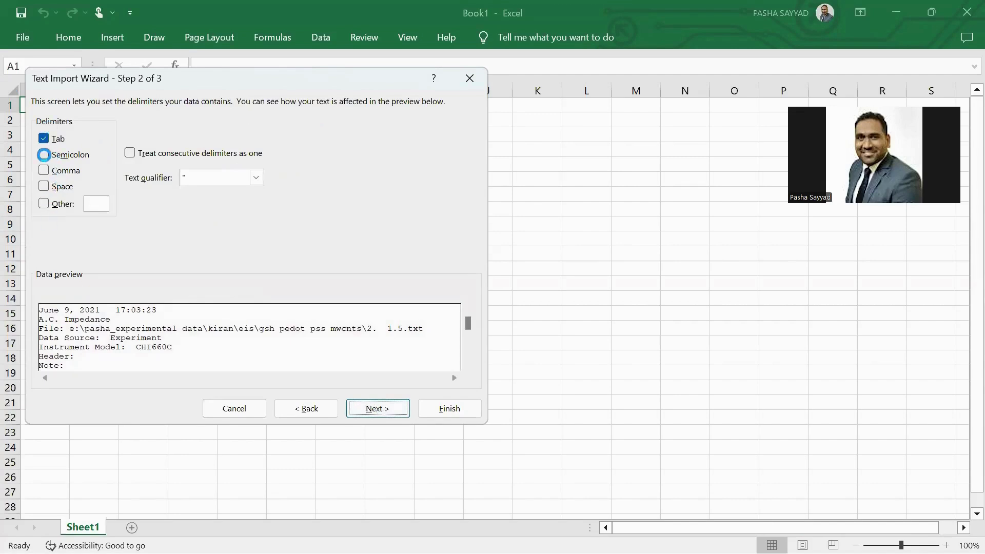
pyautogui.click(44, 154)
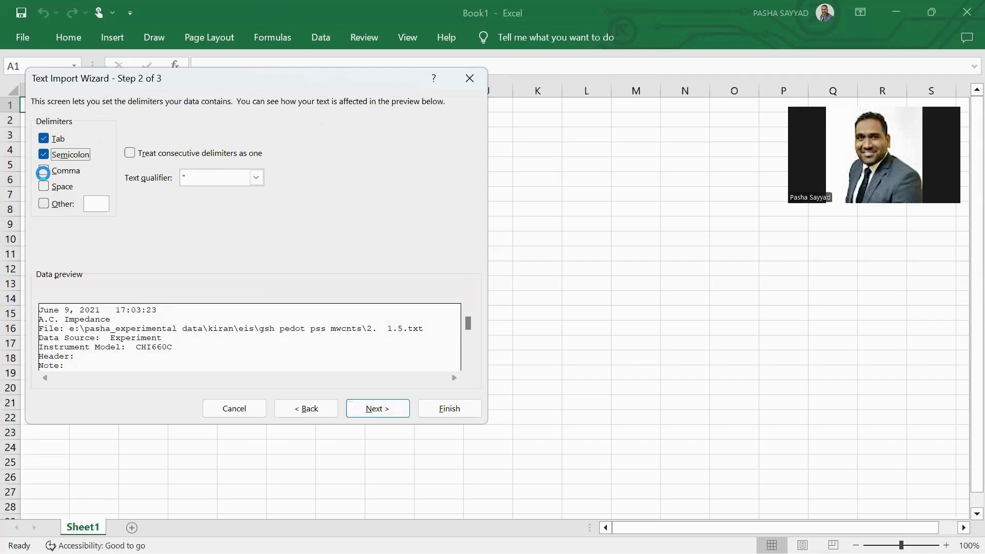
pyautogui.click(41, 169)
pyautogui.click(43, 186)
pyautogui.press('Return')
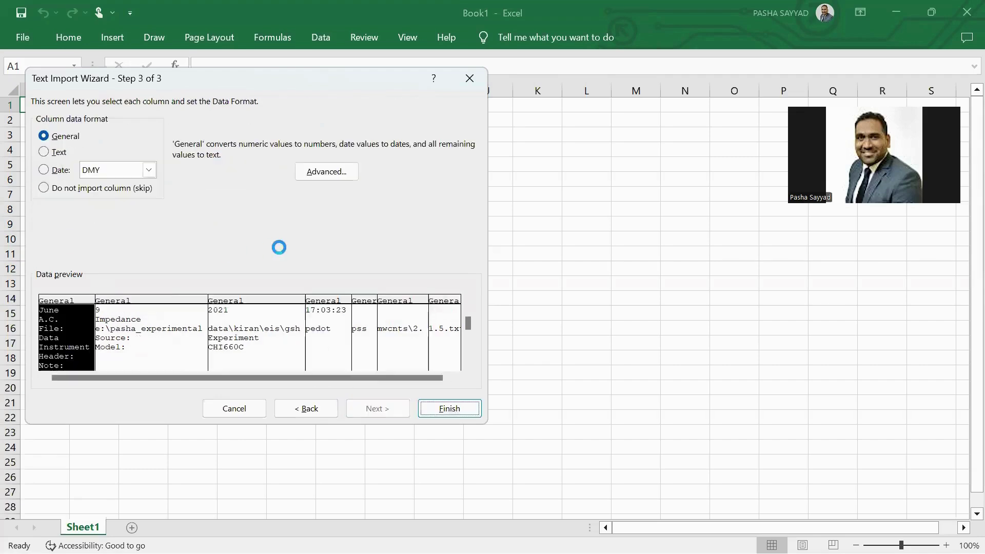
pyautogui.click(450, 408)
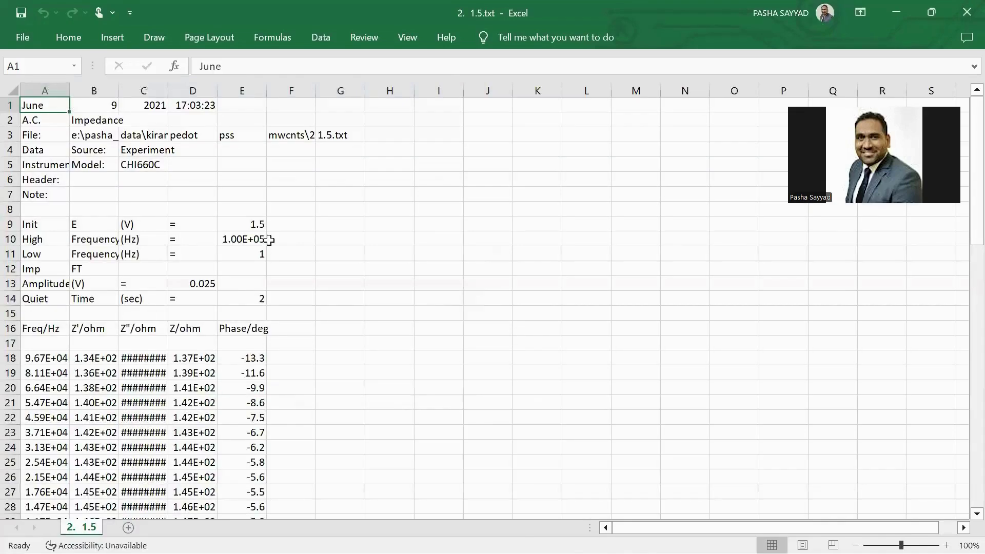
# Copy all Z'/ohm and Z"/ohm values in columns B and C, from row 18 down to the last data row.
pyautogui.scroll(-3, 269, 240)
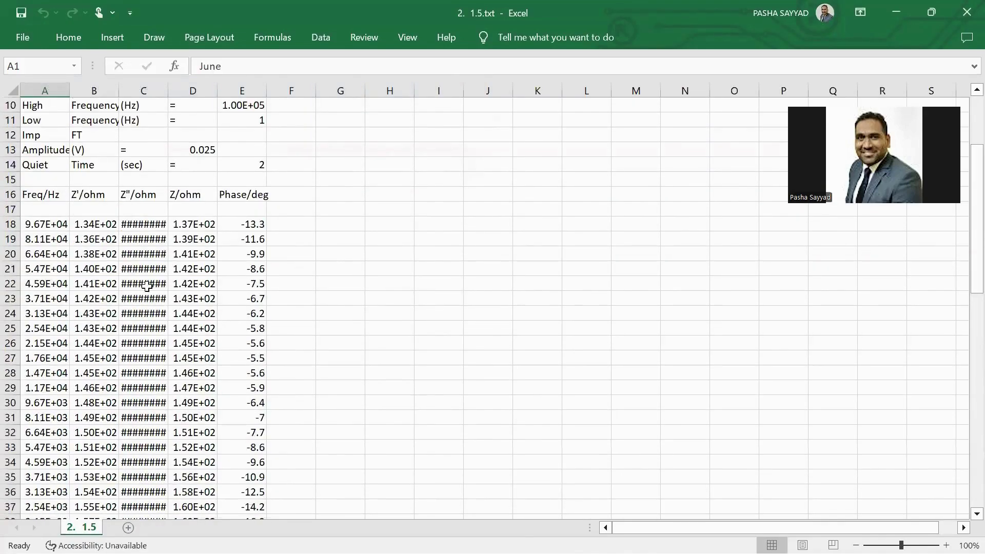
pyautogui.click(85, 223)
pyautogui.click(102, 255)
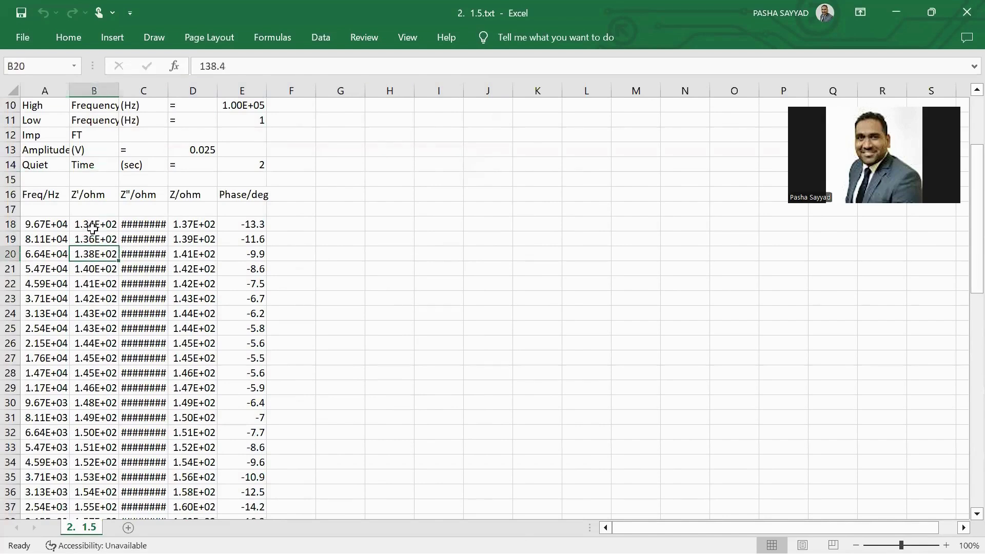
pyautogui.press('Up')
pyautogui.press('Up')
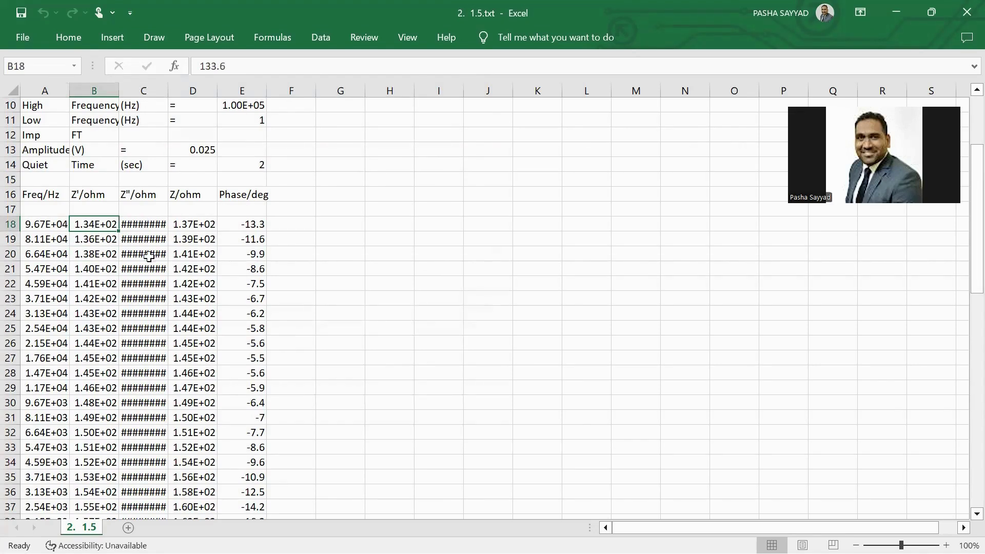
pyautogui.click(107, 258)
pyautogui.click(98, 224)
pyautogui.hotkey('ctrl', 'shift', 'Down')
pyautogui.hotkey('shift', 'Right')
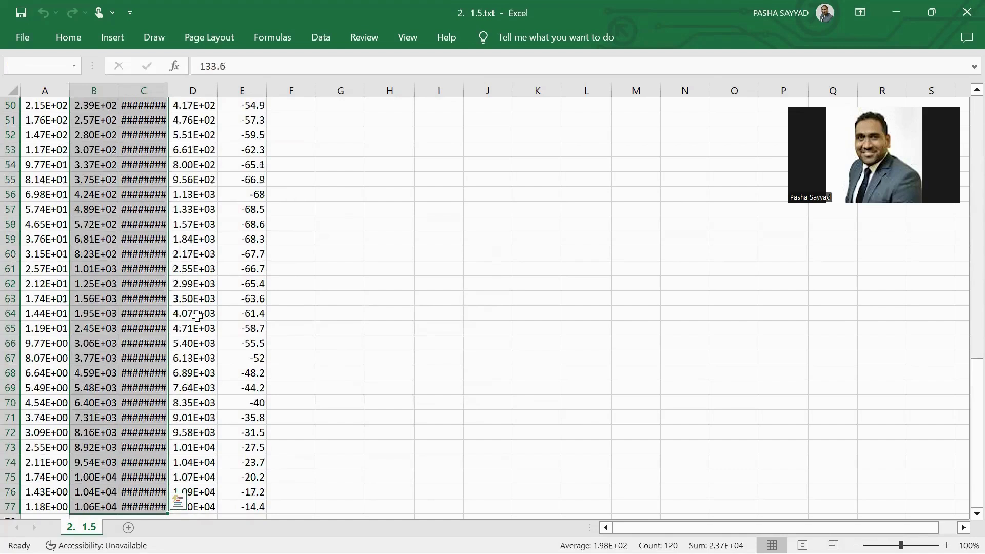
pyautogui.hotkey('ctrl', 'c')
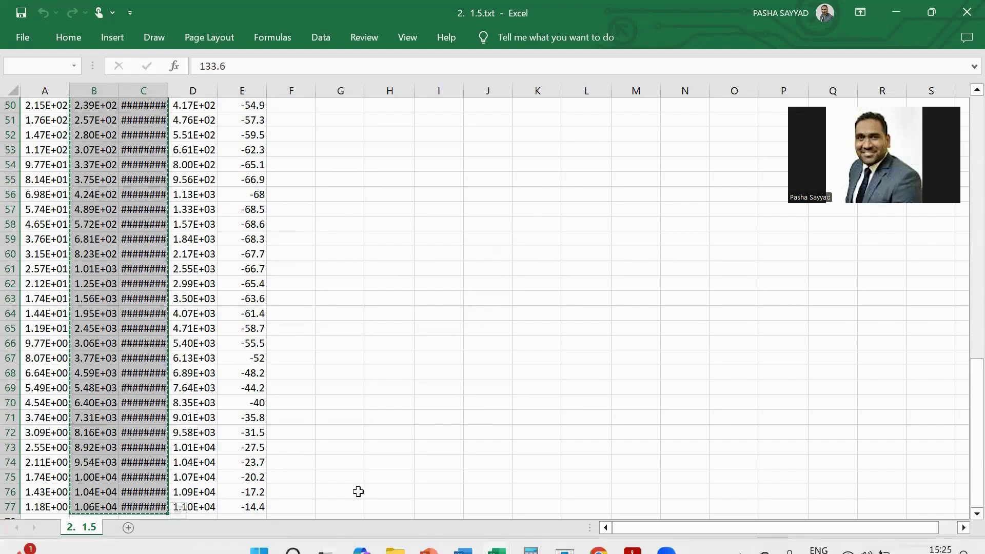
# Switch to Origin 2018 64Bit.
pyautogui.press('super')
pyautogui.write('origin')
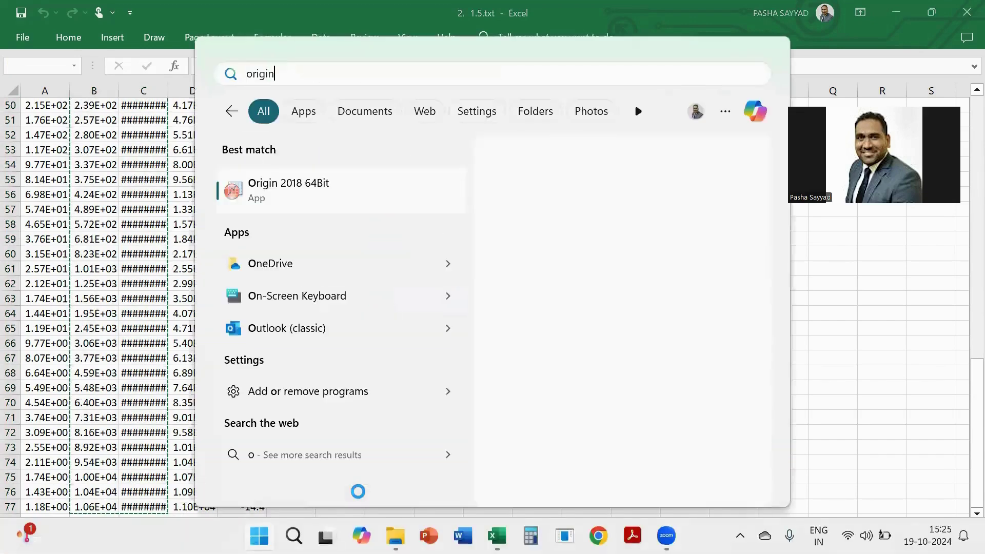
pyautogui.press('Return')
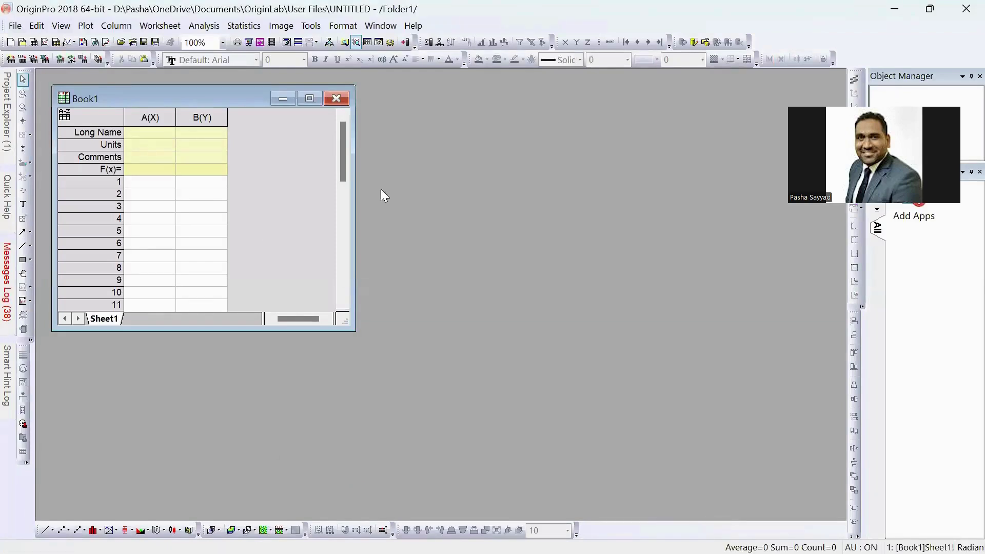
# Paste the copied impedance data into maximized Book1 from row 1 of A(X), and plot both columns as a Line + Symbol graph.
pyautogui.click(310, 99)
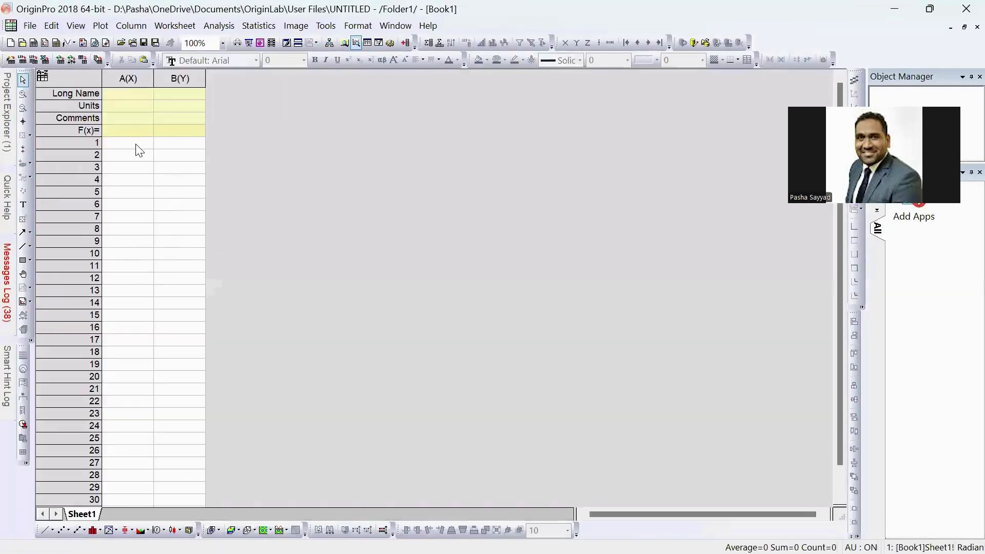
pyautogui.click(137, 145)
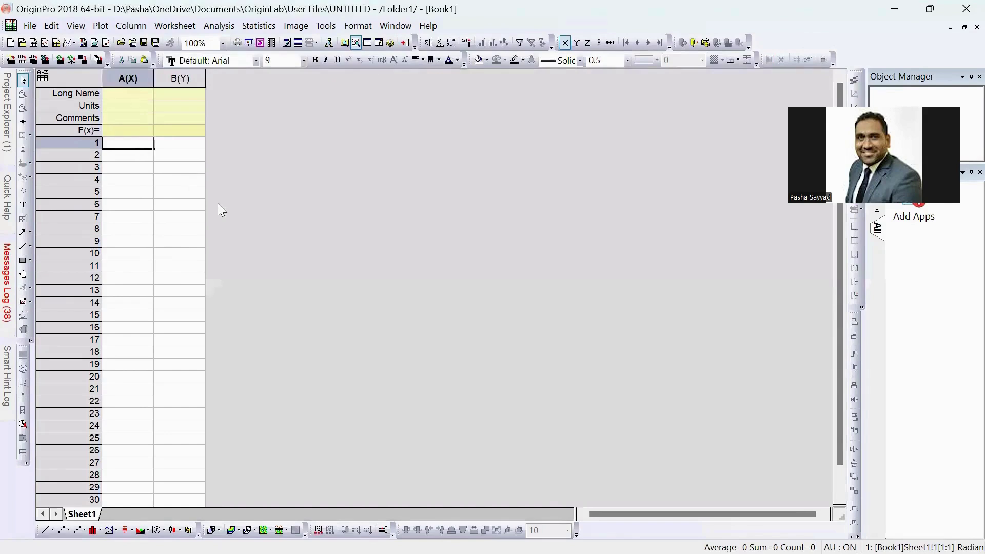
pyautogui.hotkey('ctrl', 'v')
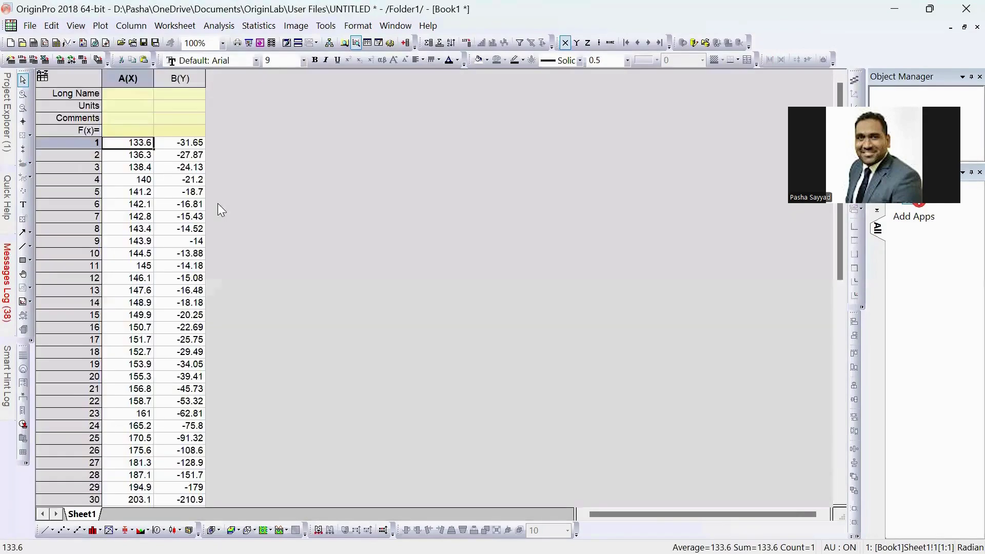
pyautogui.moveTo(128, 78); pyautogui.dragTo(177, 78)
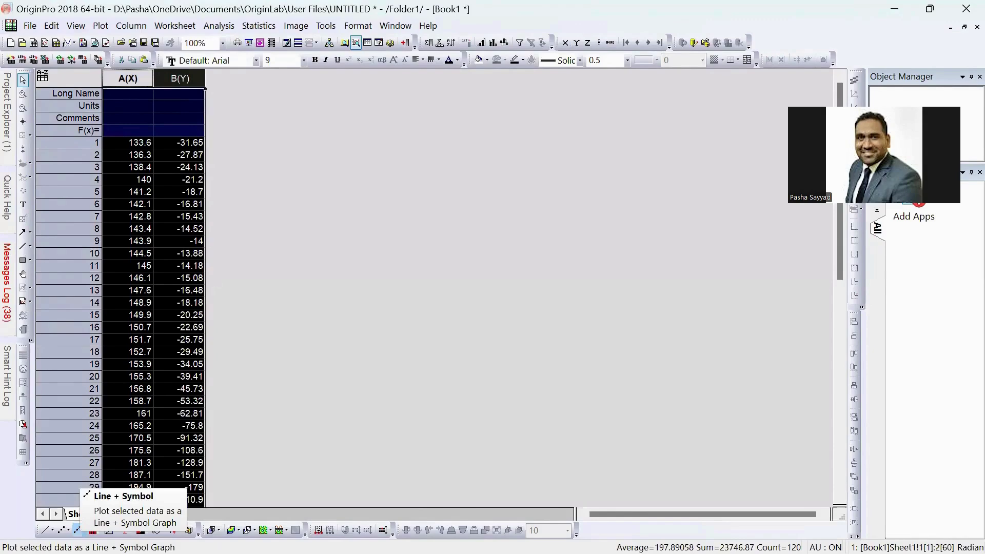
pyautogui.click(78, 530)
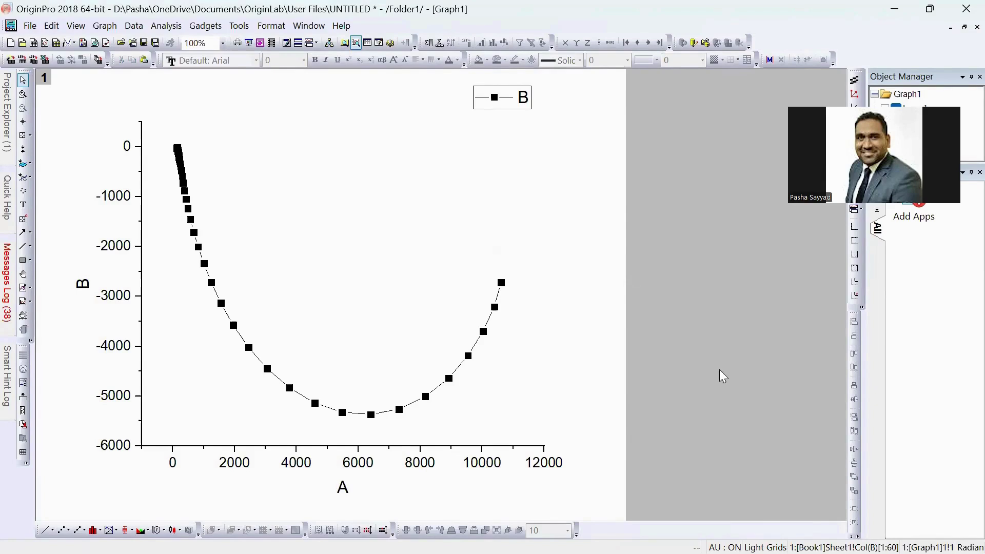
# Invert the graph's Y axis by setting its scale to run from 500 to -6000.
pyautogui.click(111, 246)
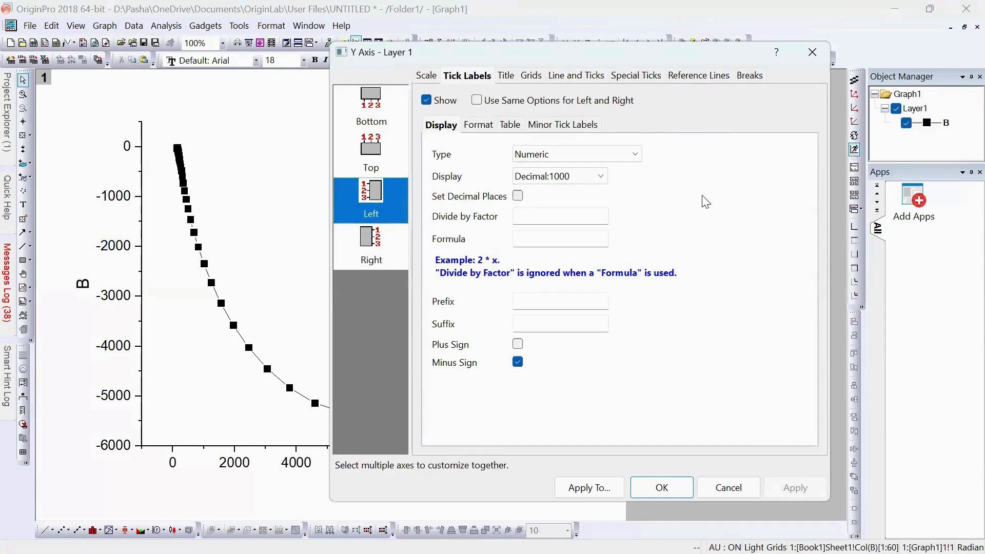
pyautogui.click(423, 77)
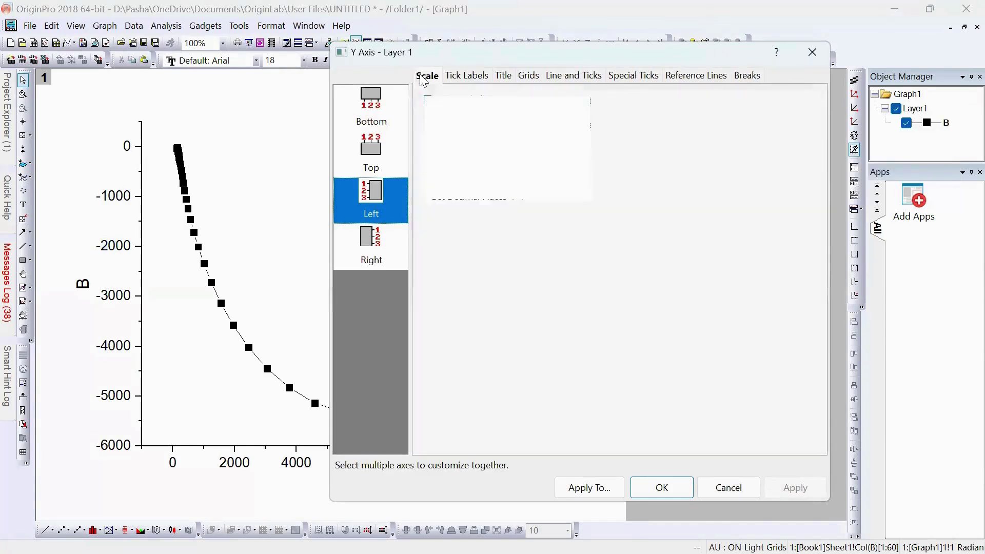
pyautogui.click(548, 110)
pyautogui.hotkey('ctrl', 'c')
pyautogui.click(530, 127)
pyautogui.hotkey('ctrl', 'v')
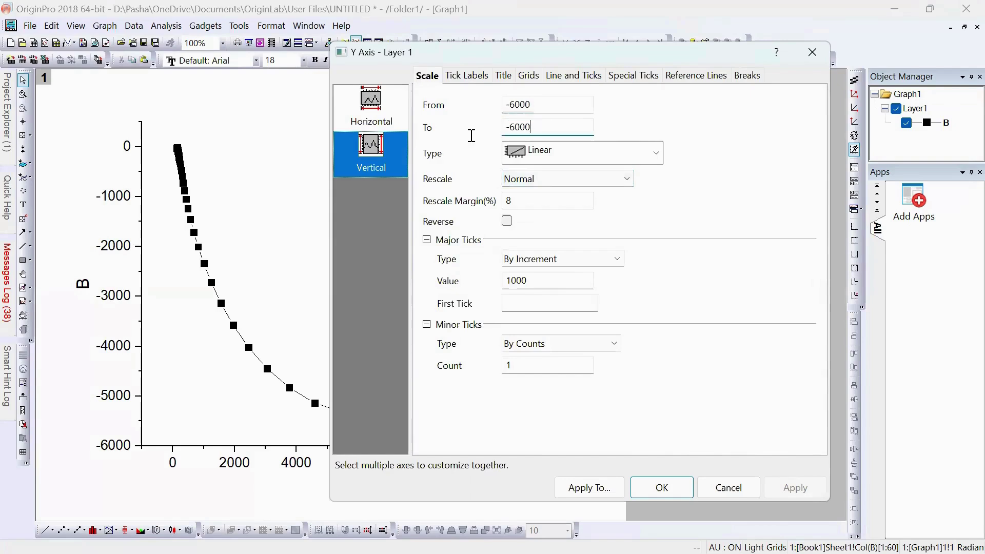
pyautogui.click(443, 106)
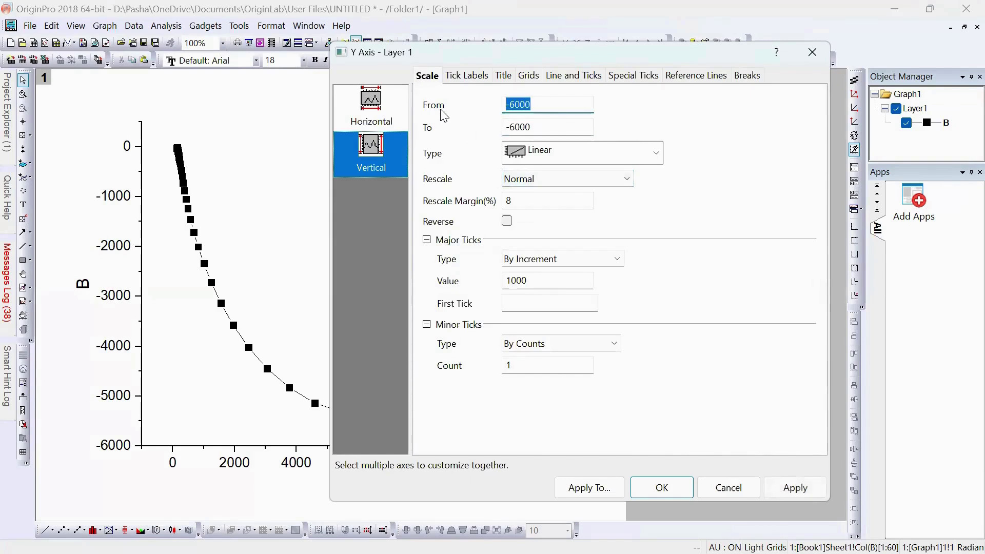
pyautogui.write('50')
pyautogui.click(656, 494)
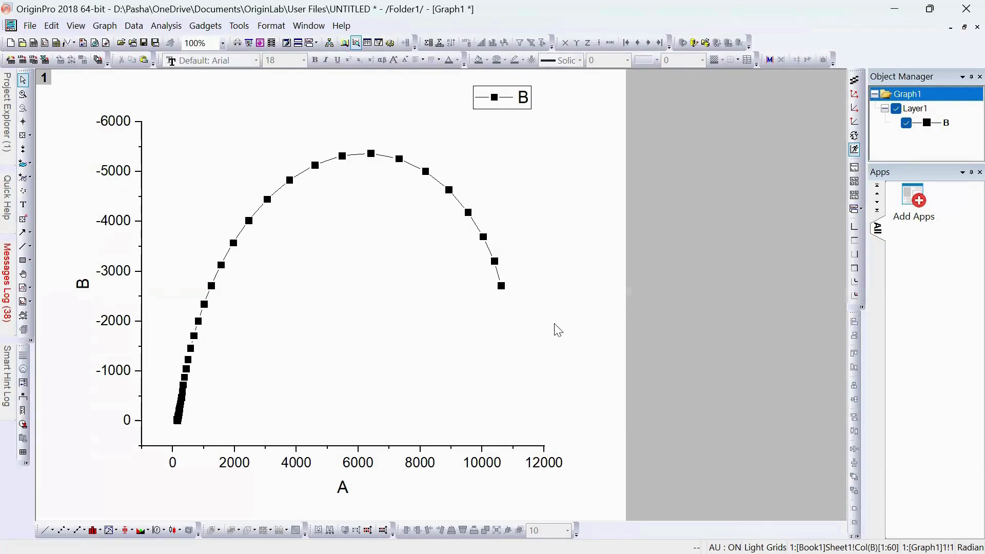
pyautogui.click(74, 33)
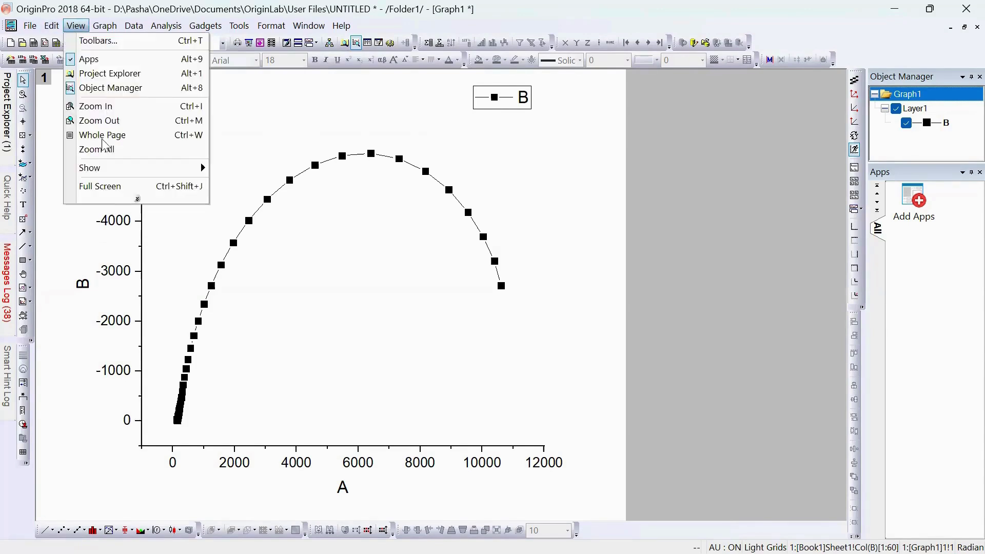
pyautogui.moveTo(154, 168)
pyautogui.click(252, 249)
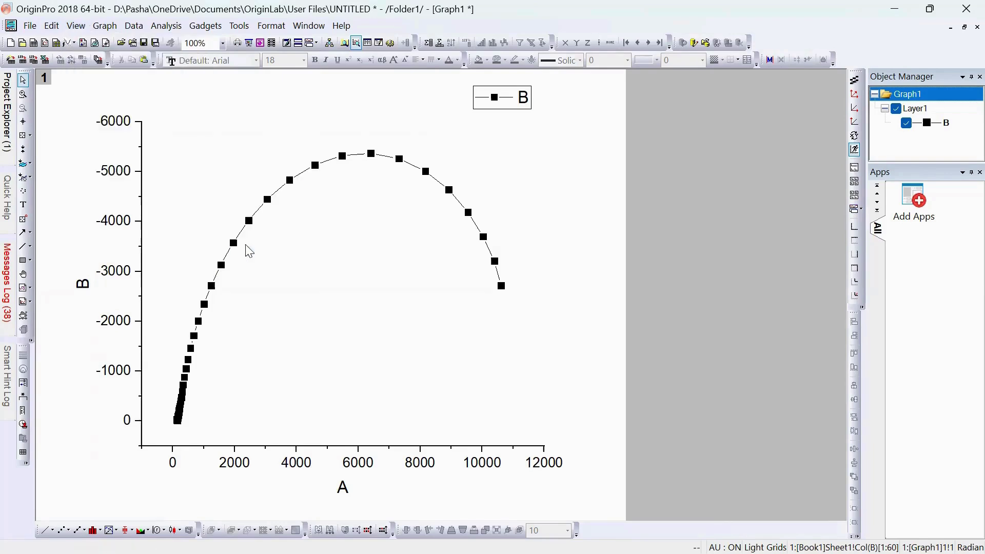
# Move the legend inside the upper-left corner of the plot area.
pyautogui.moveTo(515, 97); pyautogui.dragTo(198, 147)
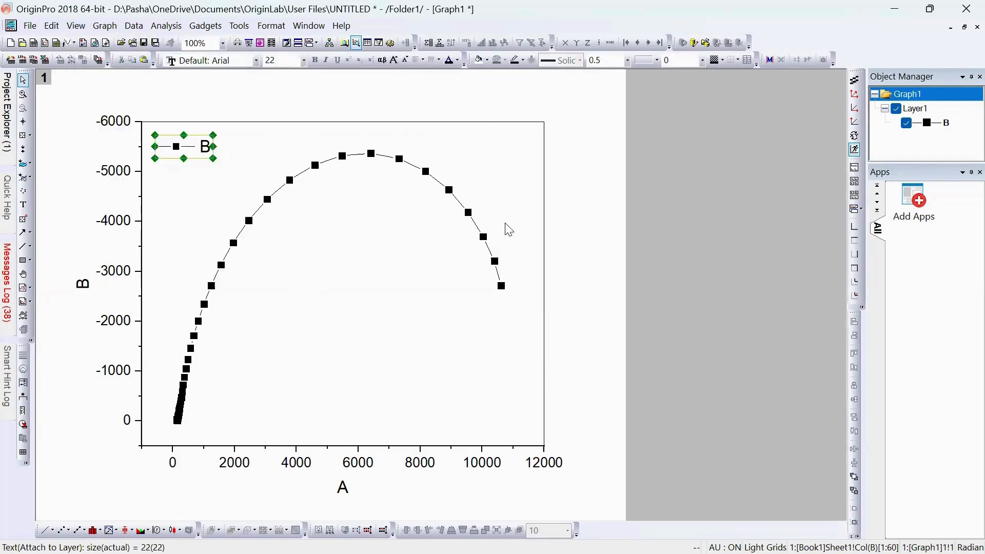
pyautogui.click(616, 236)
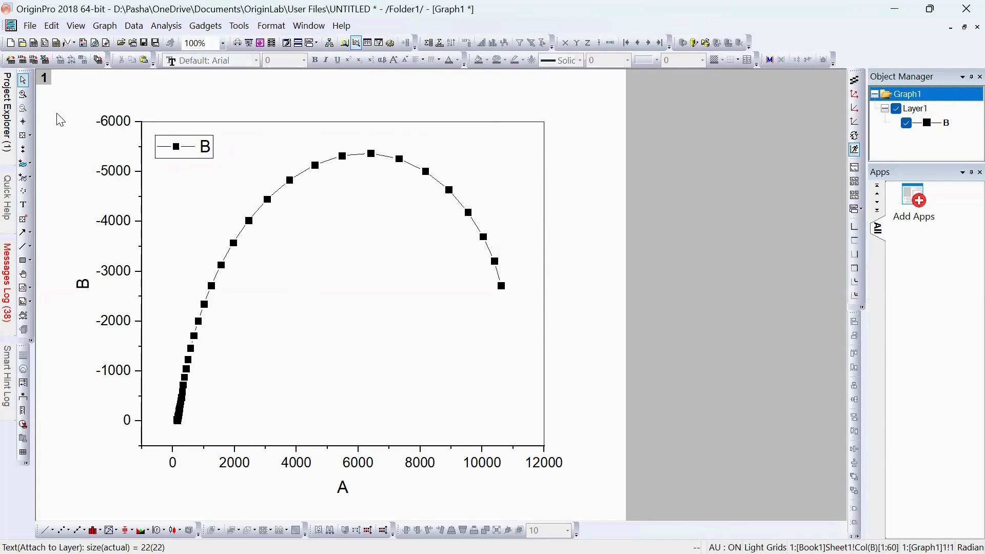
# Inspect the contents of the graph's Layer 1 and close them without changing any plots.
pyautogui.doubleClick(45, 81)
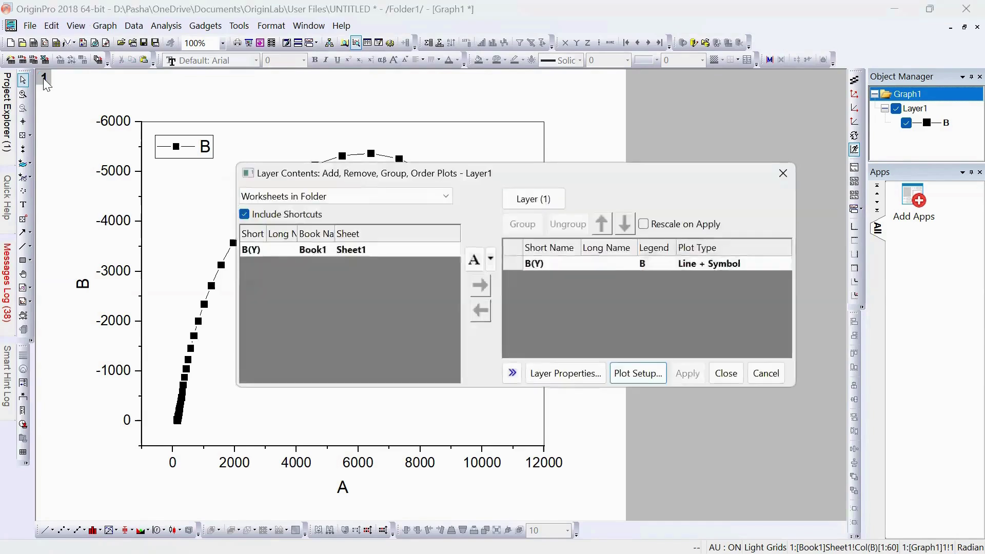
pyautogui.click(726, 373)
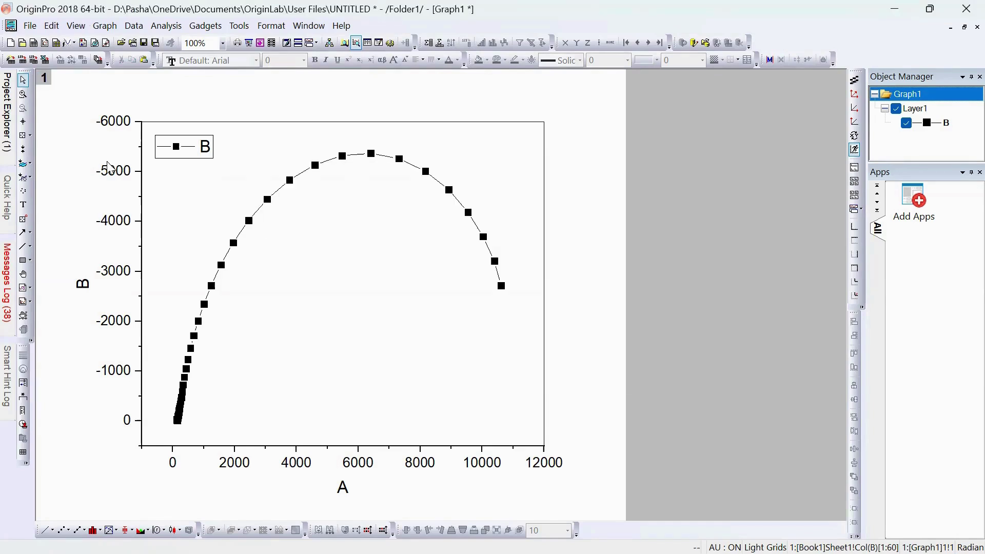
pyautogui.rightClick(49, 84)
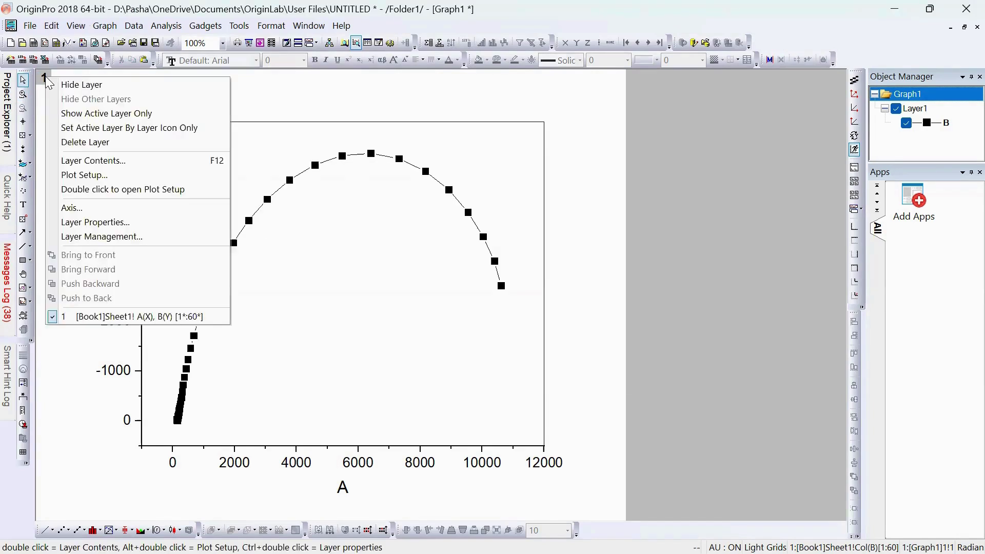
pyautogui.click(77, 162)
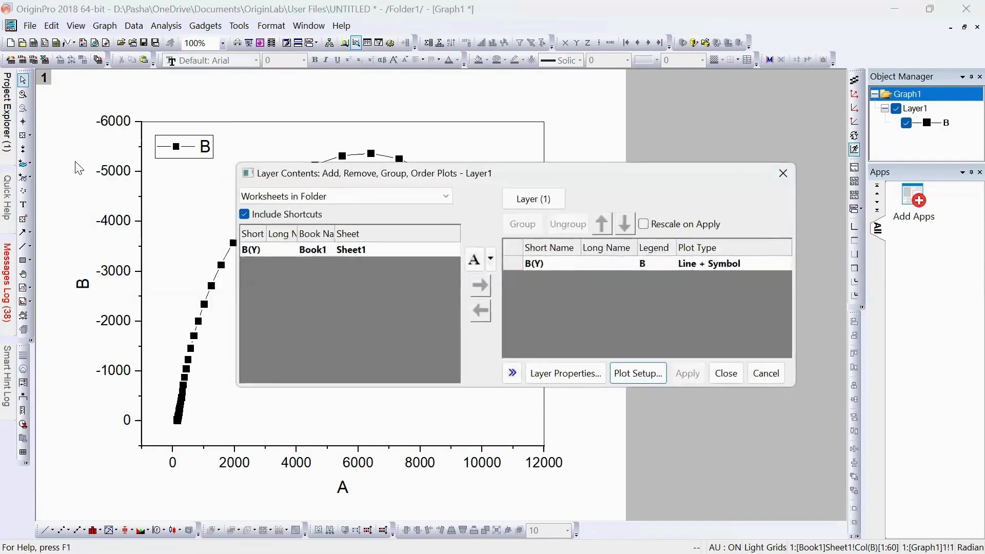
pyautogui.click(725, 375)
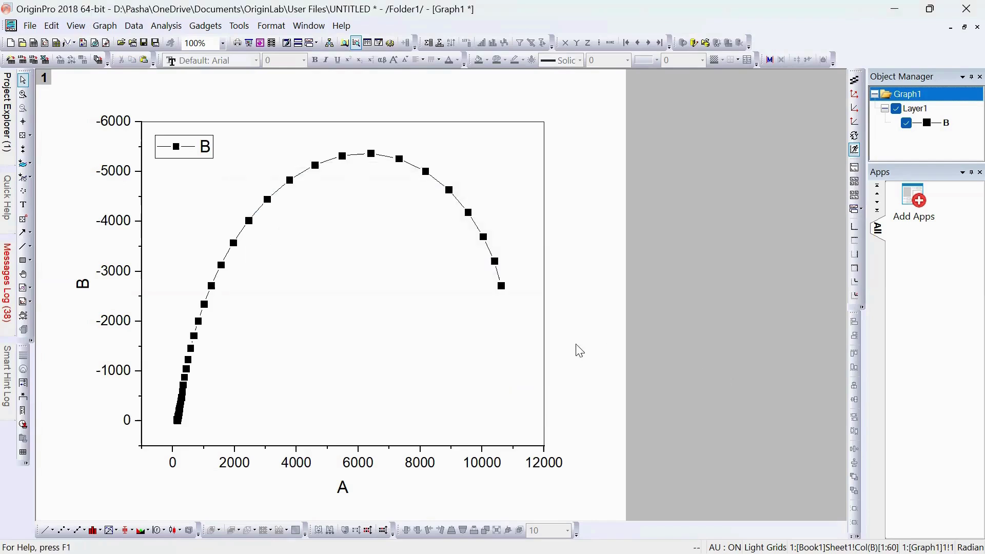
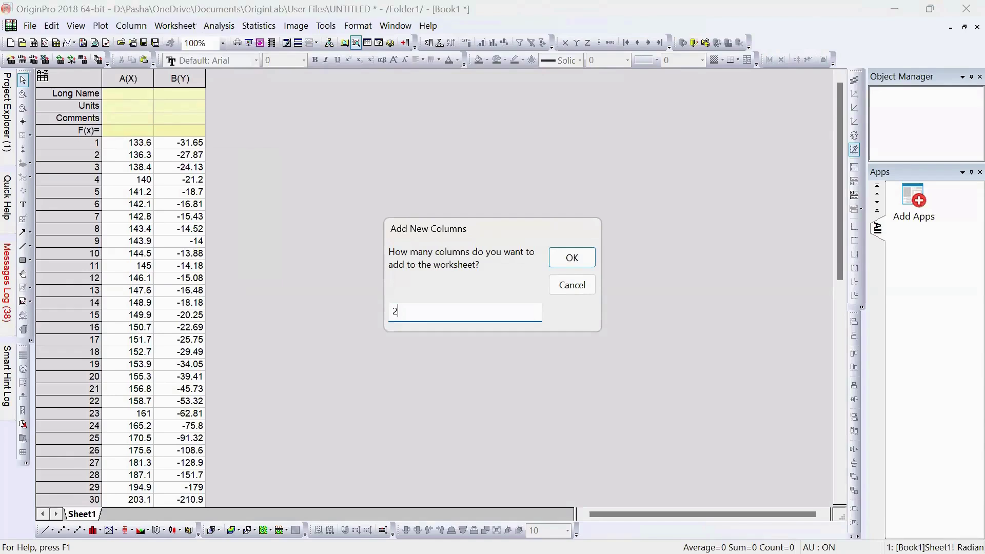
# Add 2 new columns to the Book1 worksheet and set column C as X.
pyautogui.click(573, 258)
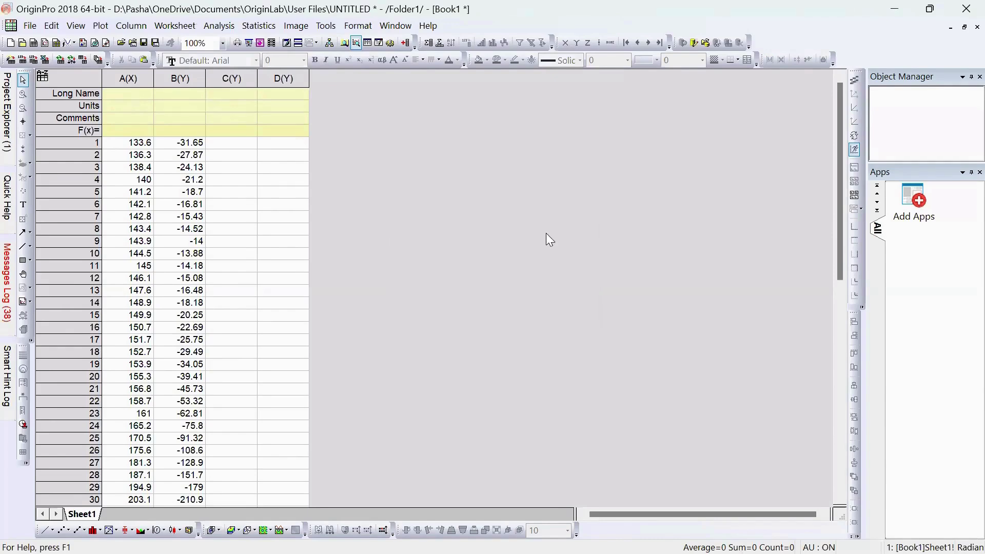
pyautogui.click(241, 81)
pyautogui.rightClick(243, 83)
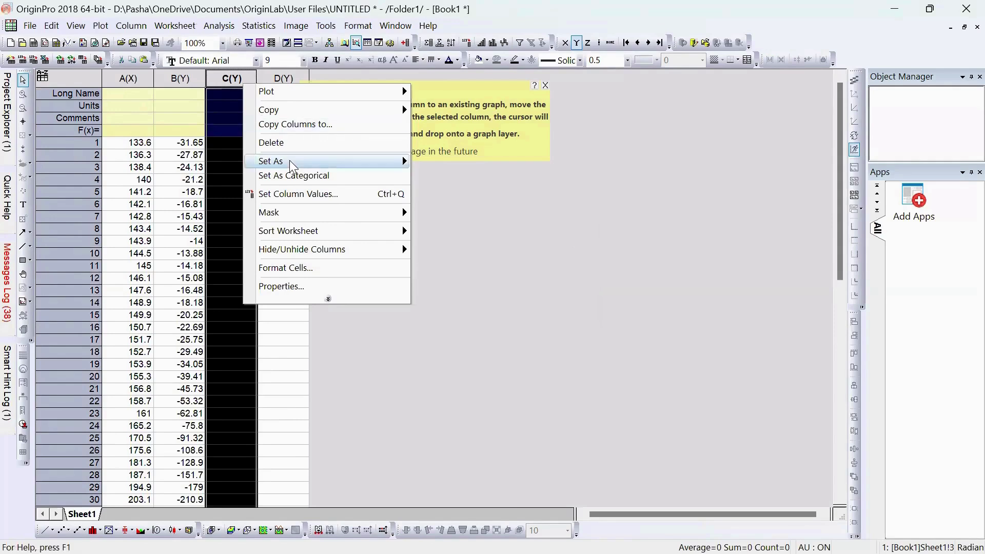
pyautogui.moveTo(291, 167)
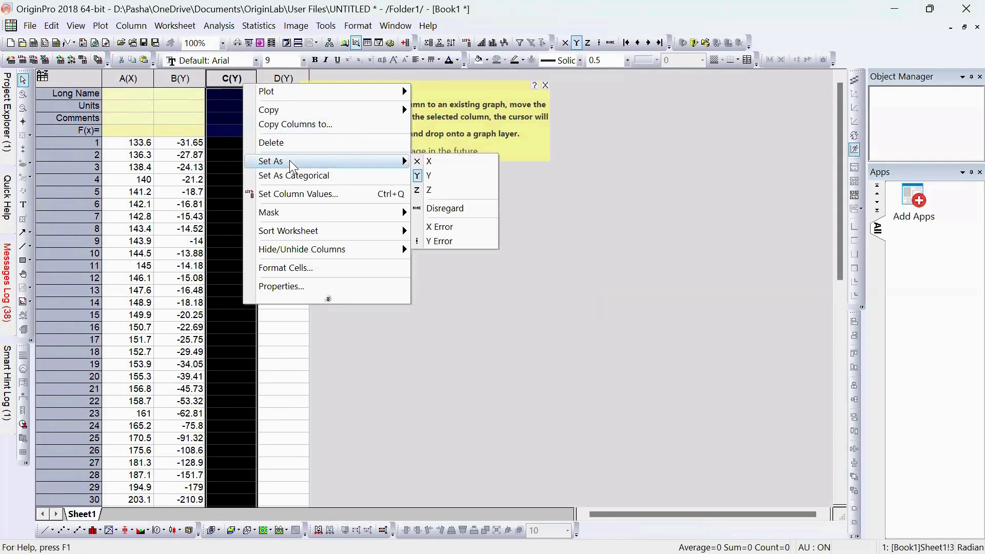
pyautogui.click(441, 162)
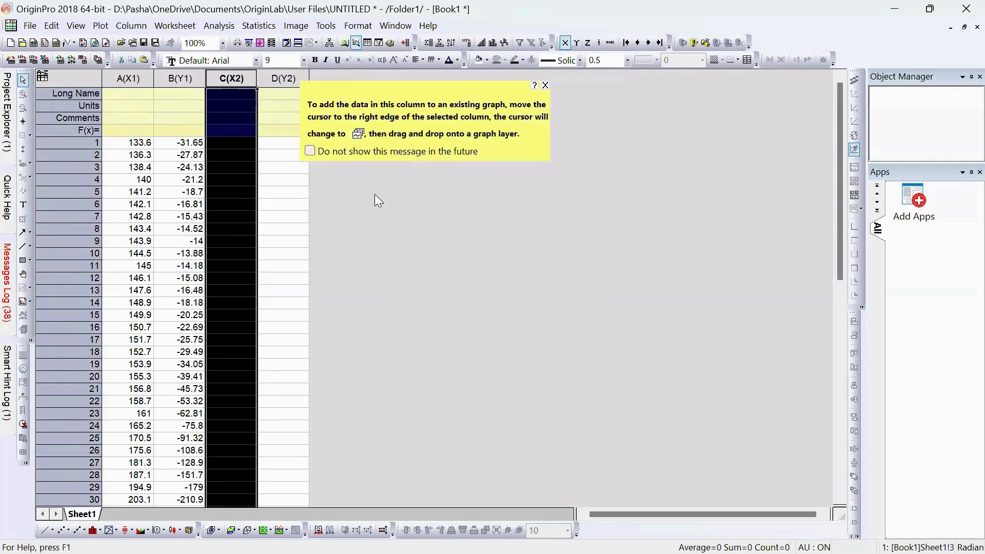
# Dismiss the column hint and paste the second impedance data set into columns C(X2) and D(Y2) from row 1.
pyautogui.click(545, 85)
pyautogui.click(465, 200)
pyautogui.click(240, 144)
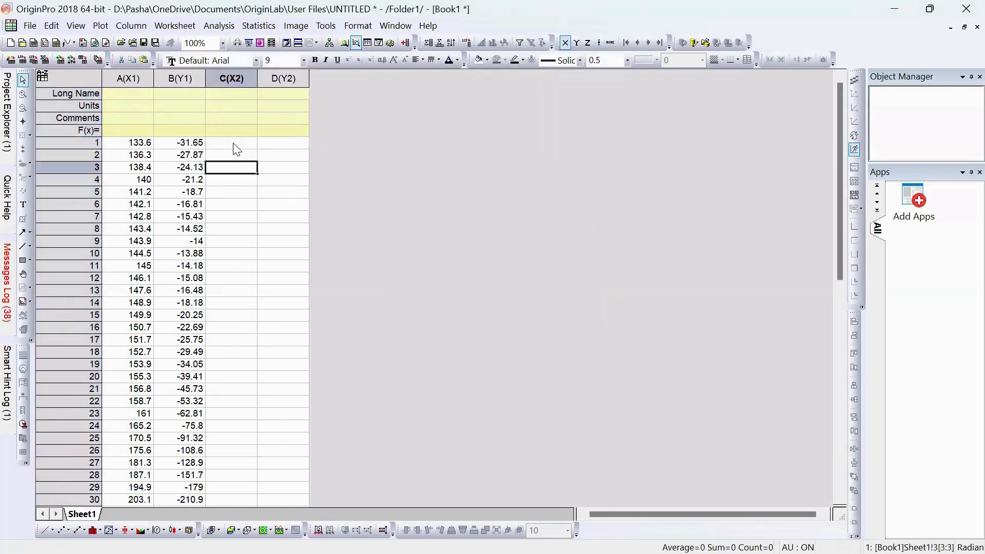
pyautogui.hotkey('ctrl', 'v')
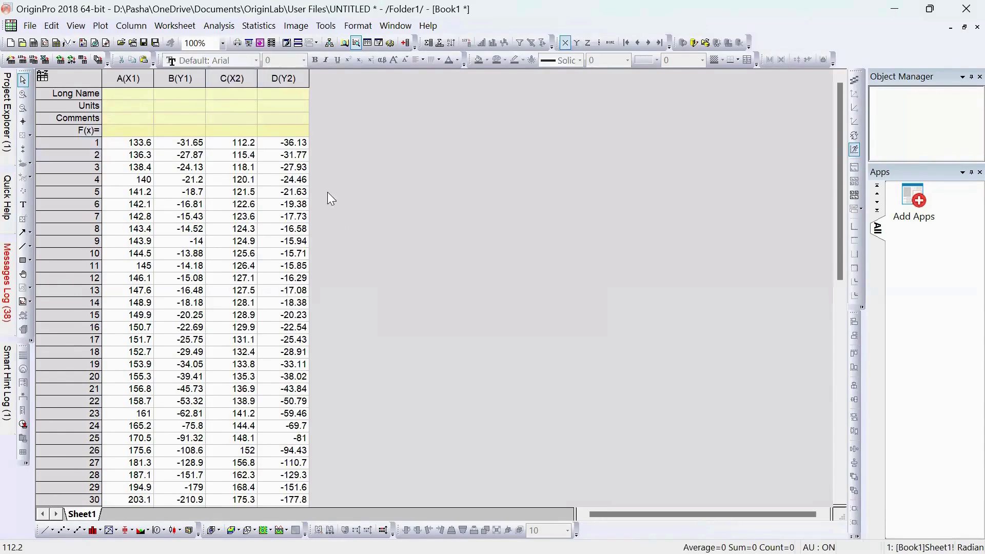
# Open Graph1 and add the D(Y2) data from Book1, Sheet1 to Layer 1 as a second Line + Symbol plot.
pyautogui.click(7, 136)
pyautogui.click(47, 207)
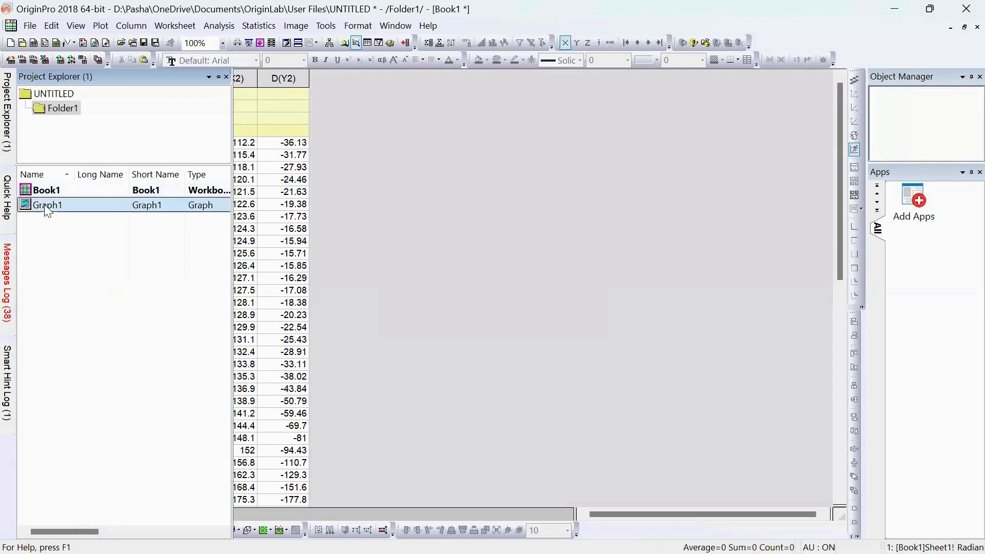
pyautogui.doubleClick(47, 207)
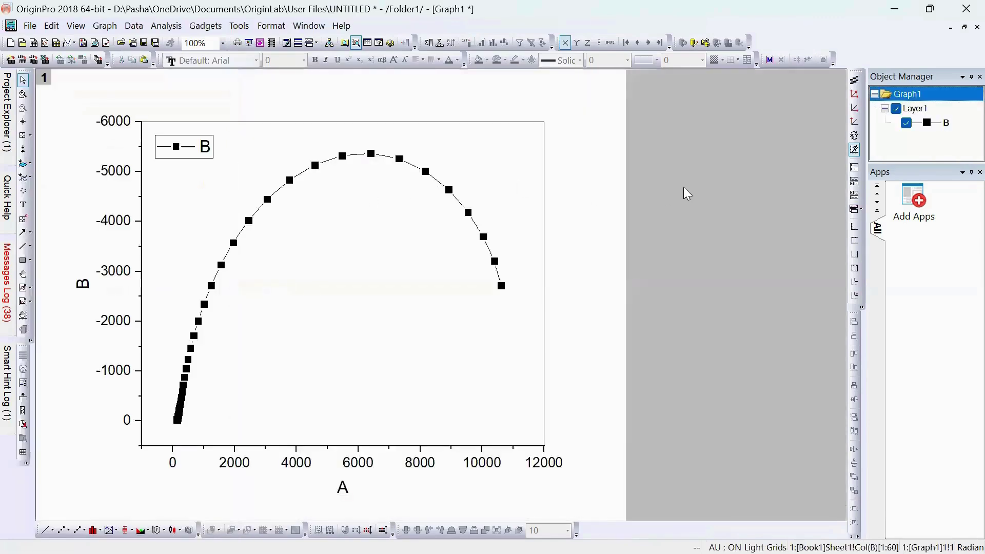
pyautogui.rightClick(44, 81)
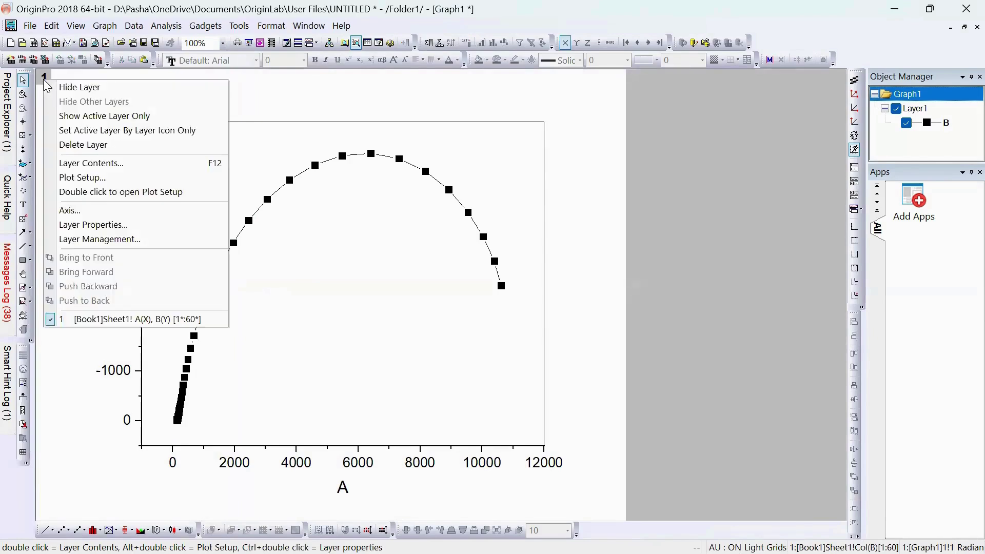
pyautogui.click(79, 164)
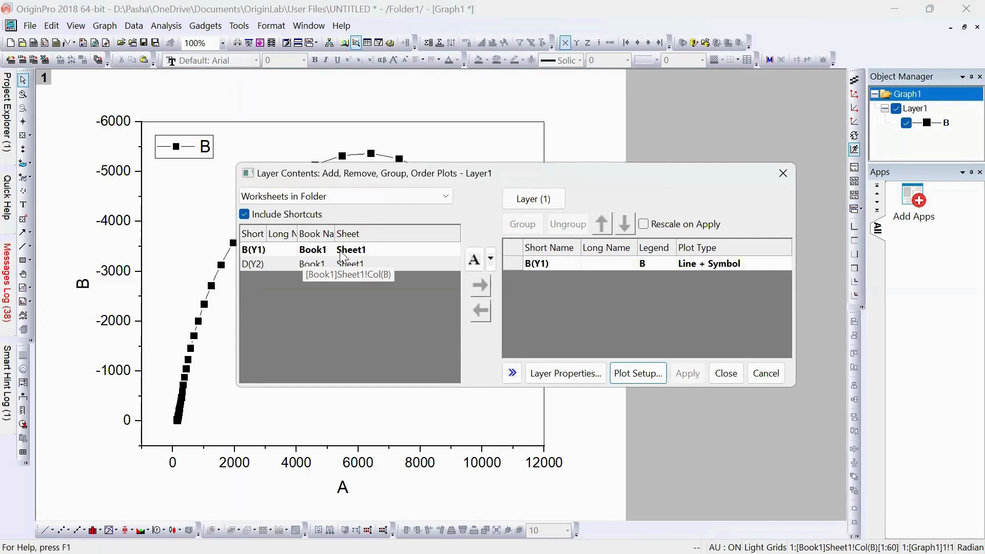
pyautogui.click(313, 270)
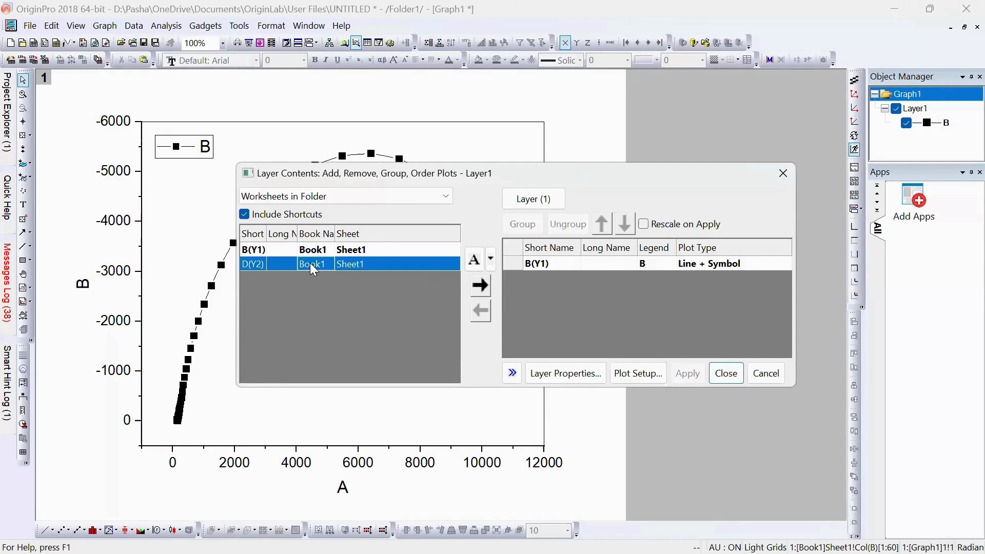
pyautogui.click(482, 291)
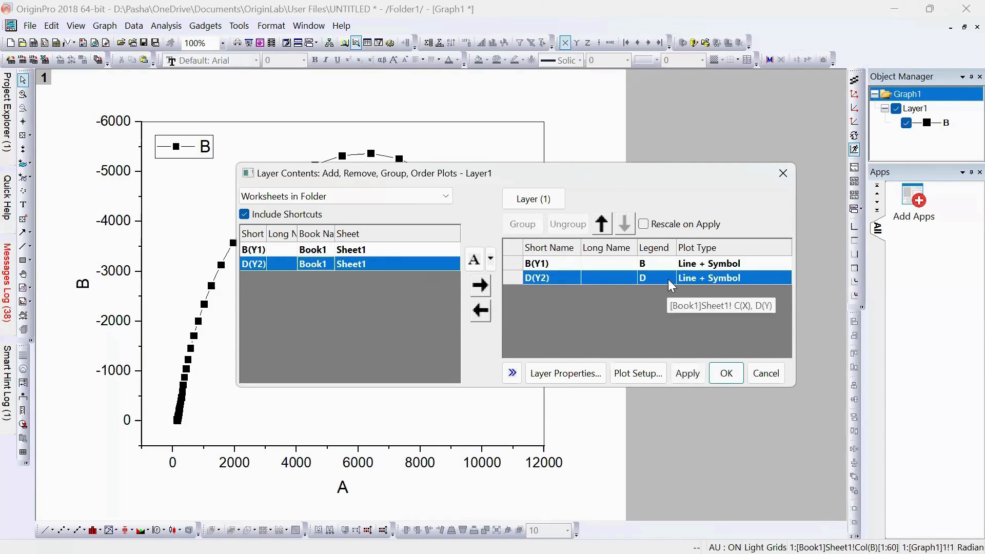
pyautogui.click(725, 375)
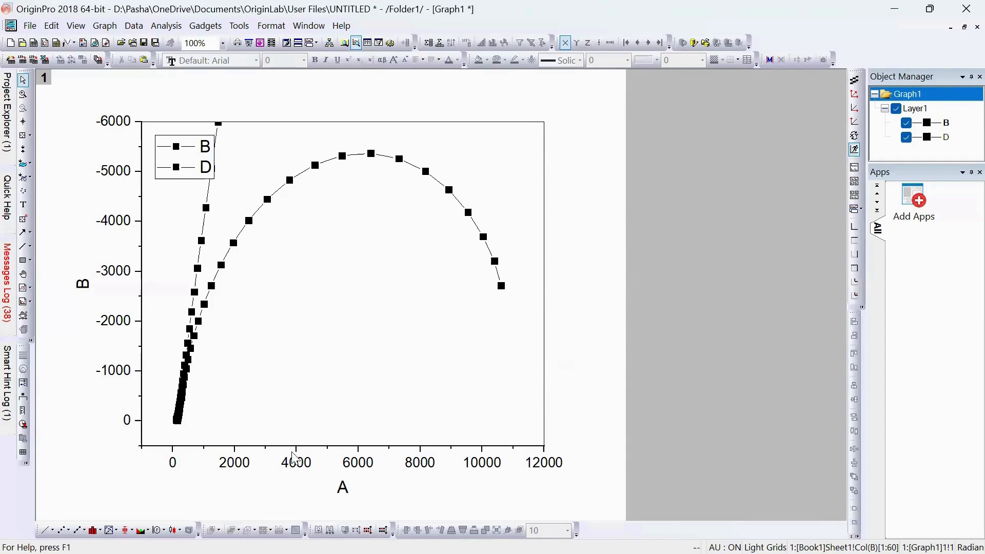
# Extend the Y axis scale to end at -30000 and apply it.
pyautogui.doubleClick(109, 323)
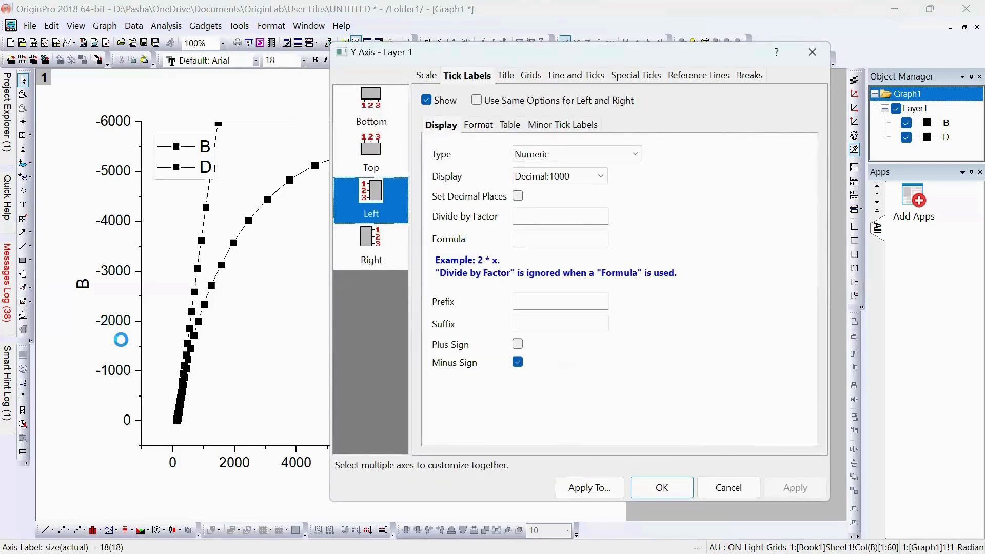
pyautogui.click(426, 78)
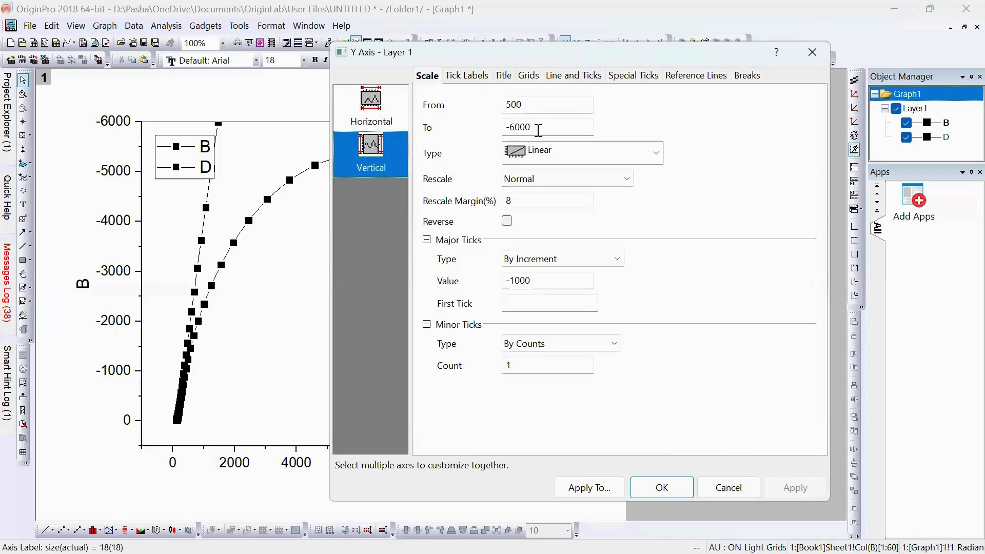
pyautogui.click(533, 129)
pyautogui.click(533, 127)
pyautogui.press('BackSpace')
pyautogui.press('BackSpace')
pyautogui.press('BackSpace')
pyautogui.press('BackSpace')
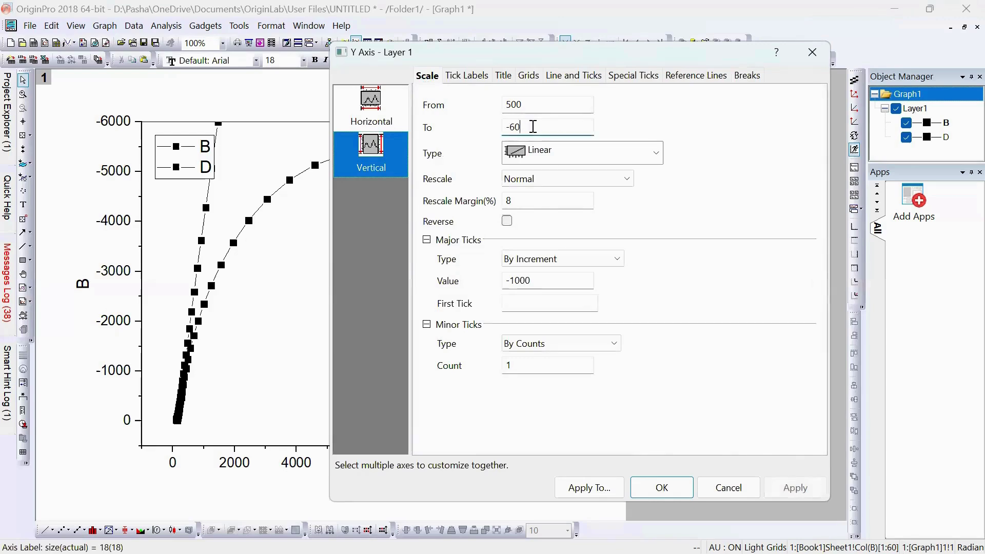
pyautogui.write('30000')
pyautogui.click(808, 478)
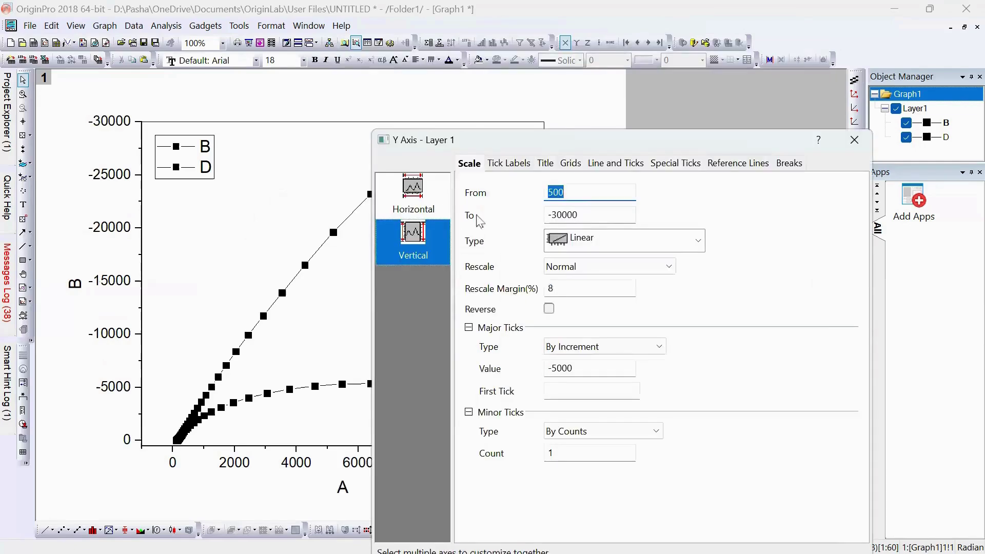
# Set the X axis scale to run from 0 to 11000.
pyautogui.click(417, 192)
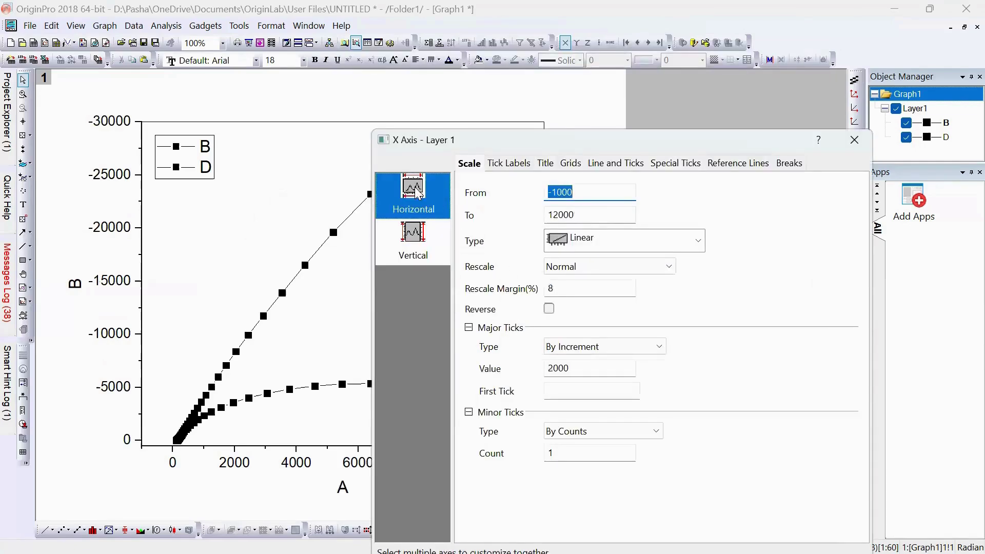
pyautogui.doubleClick(558, 215)
pyautogui.click(558, 214)
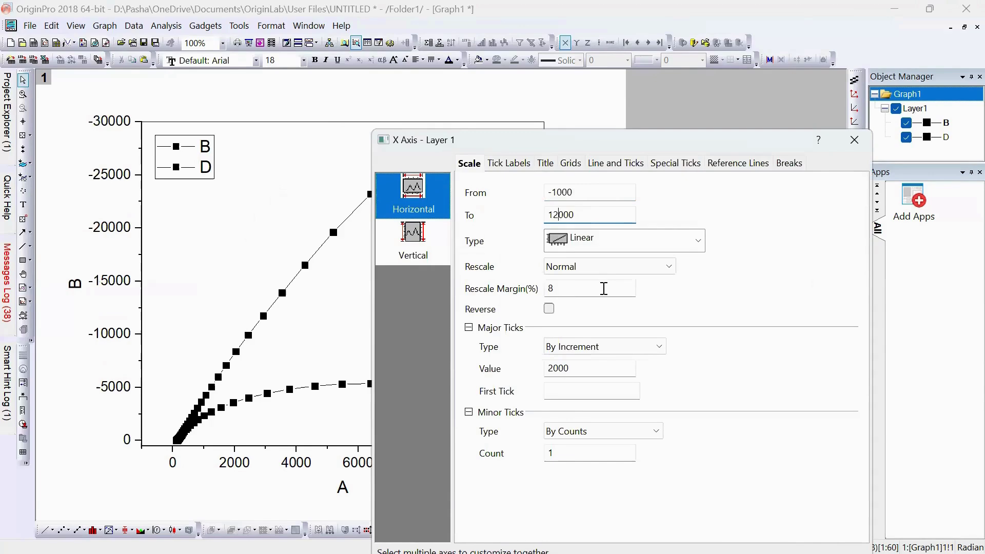
pyautogui.press('BackSpace')
pyautogui.write('1')
pyautogui.moveTo(513, 139); pyautogui.dragTo(388, 76)
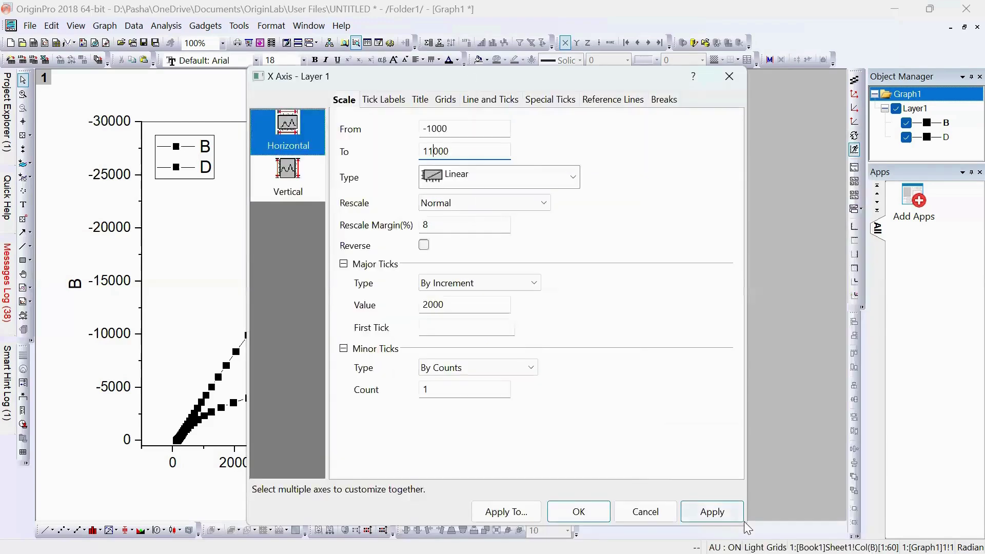
pyautogui.click(712, 511)
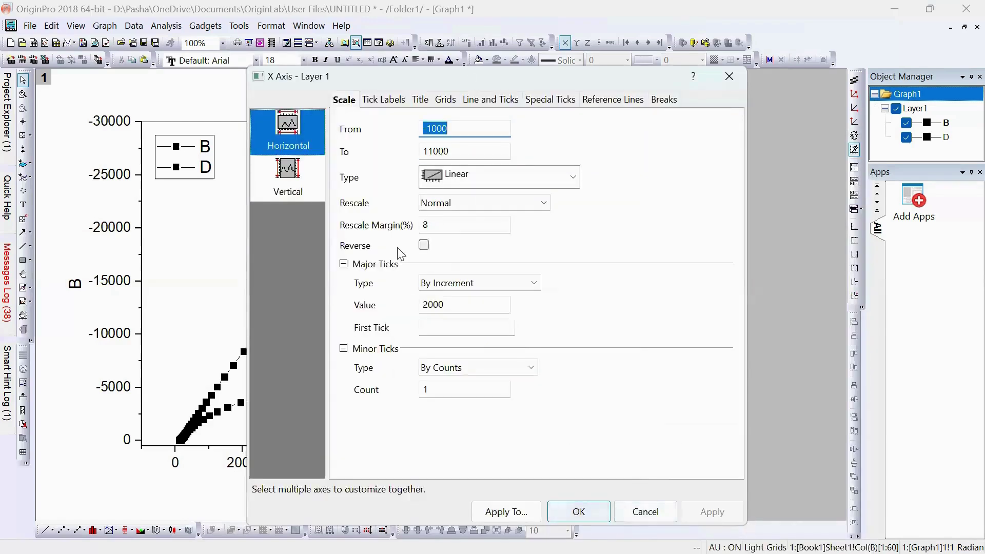
pyautogui.write('0')
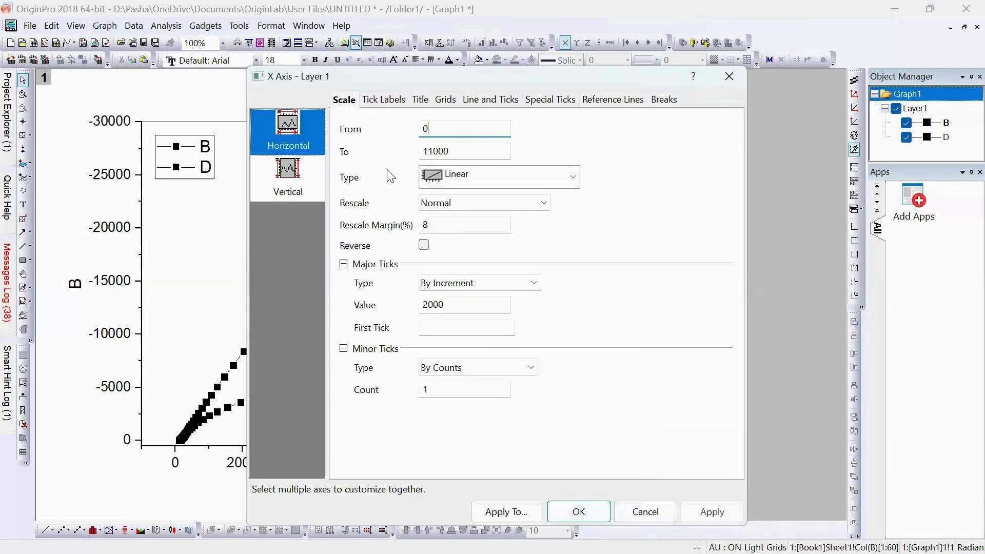
pyautogui.click(712, 515)
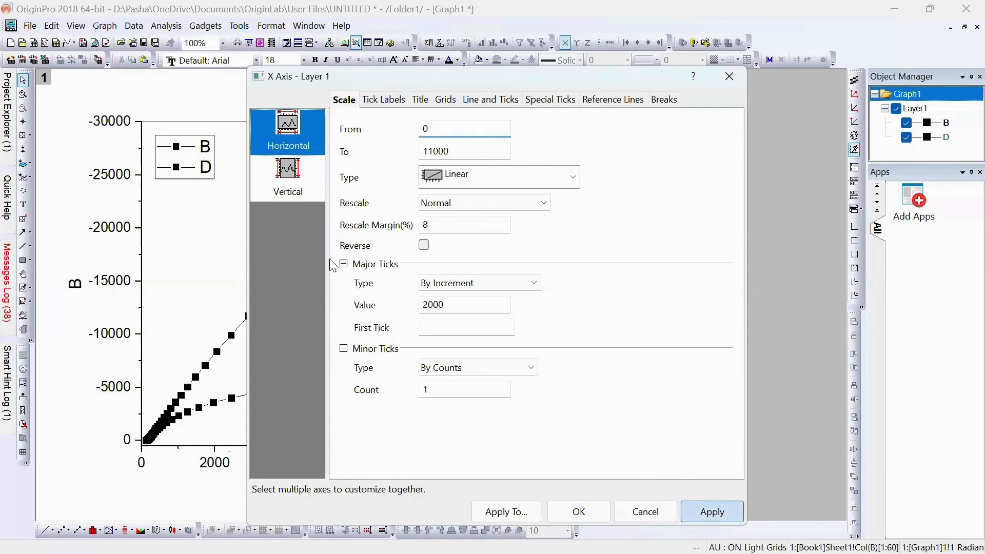
# Set the Y axis scale to start from 0 and close the axis settings.
pyautogui.click(288, 180)
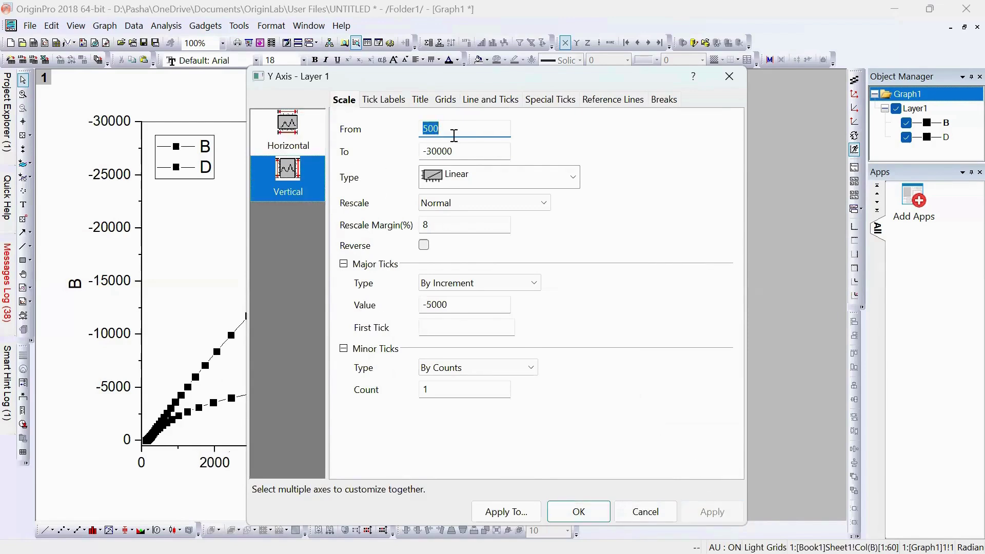
pyautogui.write('0')
pyautogui.click(717, 513)
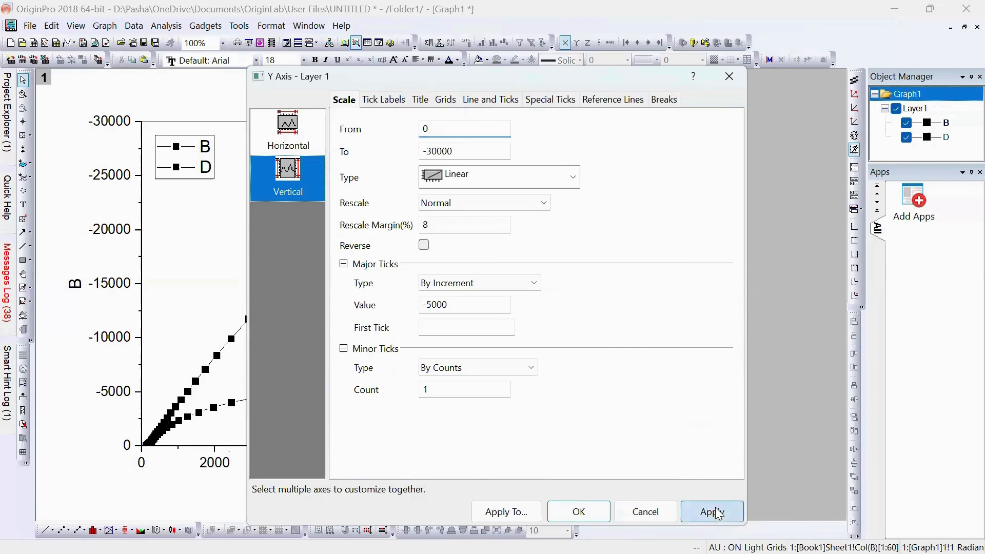
pyautogui.click(578, 512)
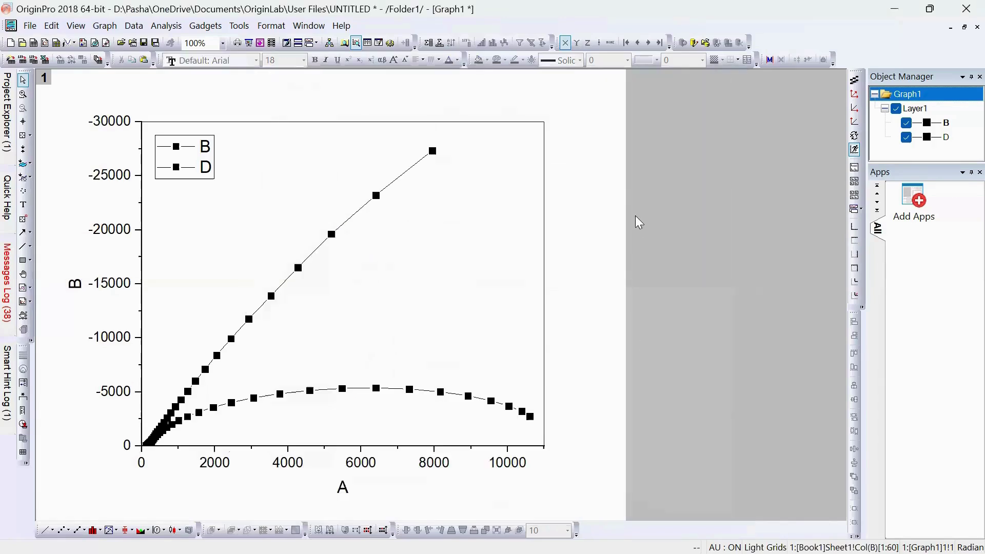
# Move the graph legend slightly upward, keeping it near the upper-left corner of the plot frame.
pyautogui.click(205, 153)
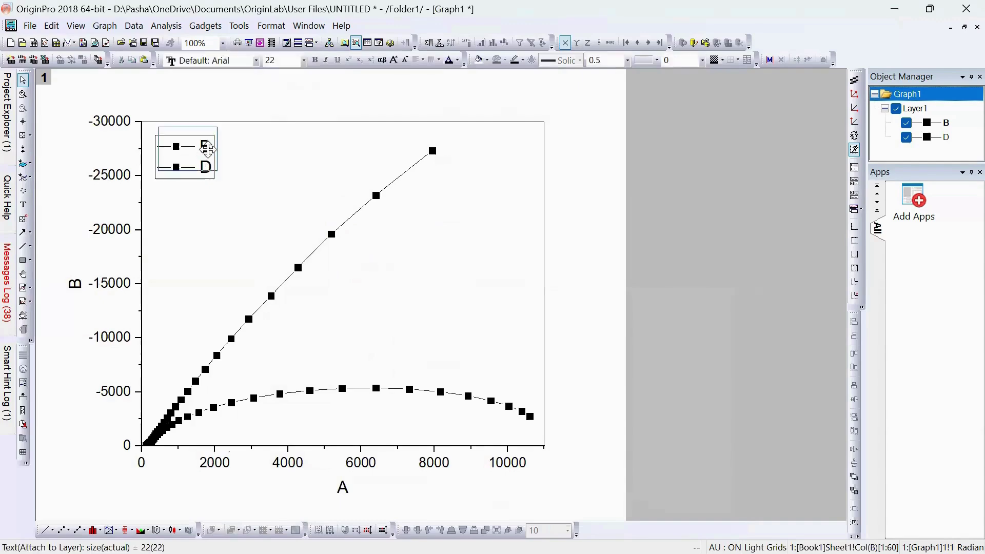
pyautogui.moveTo(205, 153); pyautogui.dragTo(206, 149)
pyautogui.click(672, 255)
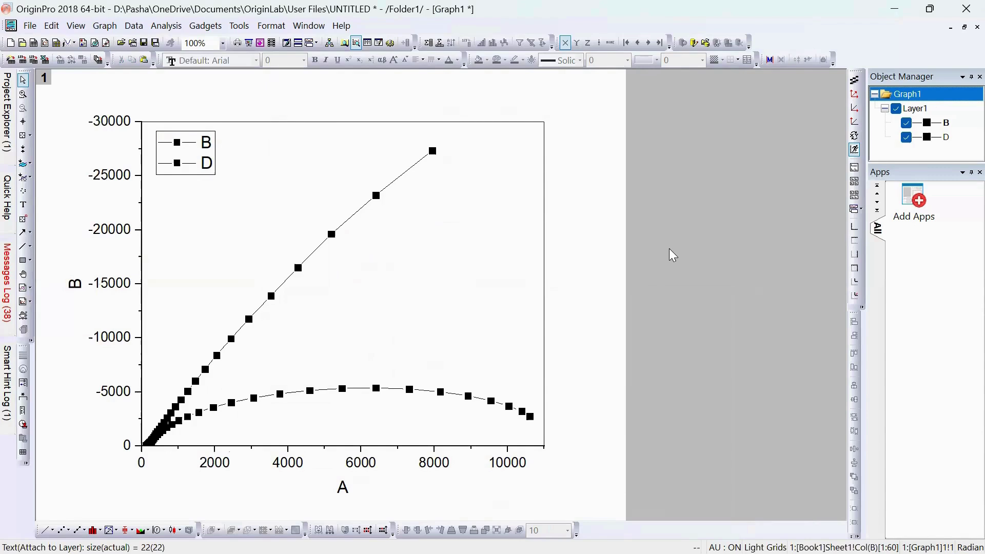
# Divide the bottom X axis tick labels by a factor of 1000 and apply it.
pyautogui.click(363, 471)
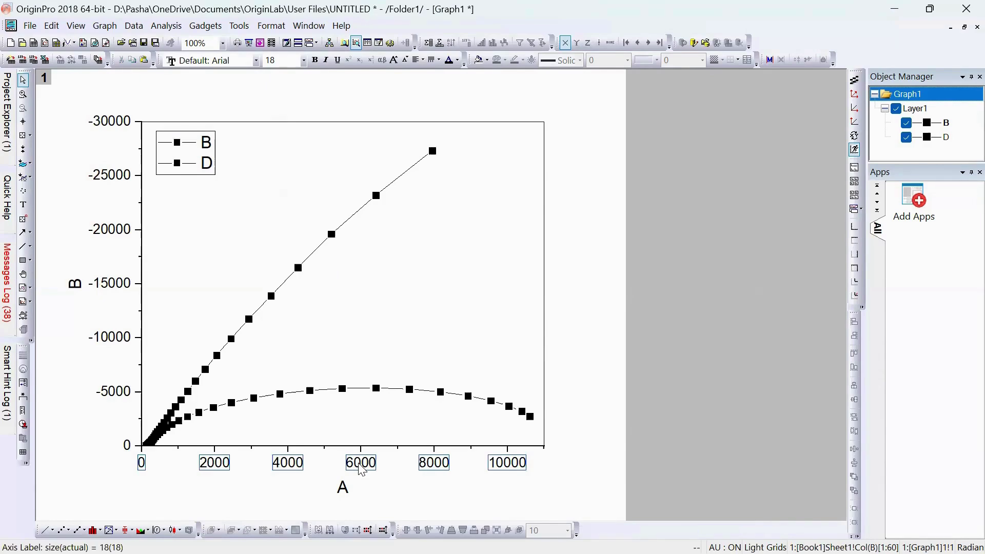
pyautogui.doubleClick(362, 469)
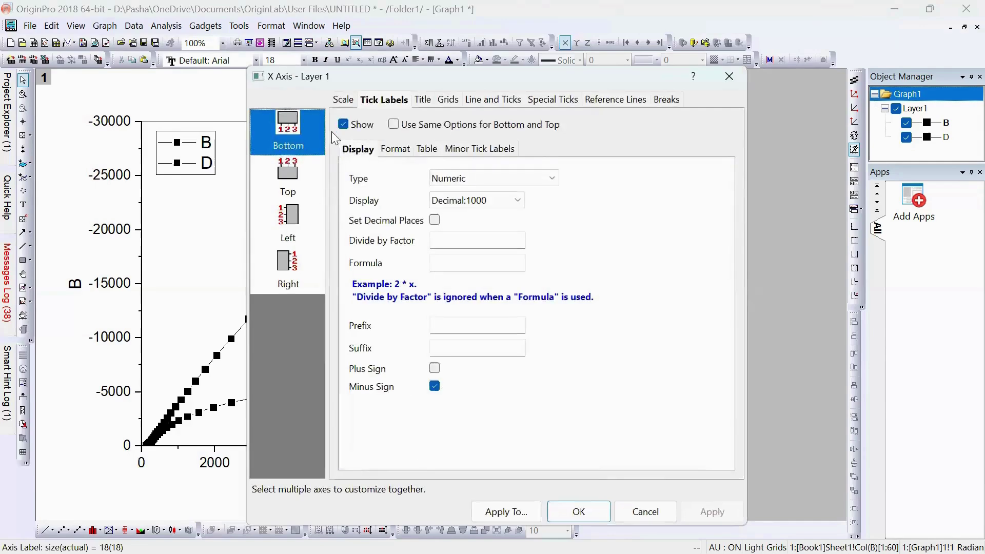
pyautogui.click(450, 245)
pyautogui.write('1000')
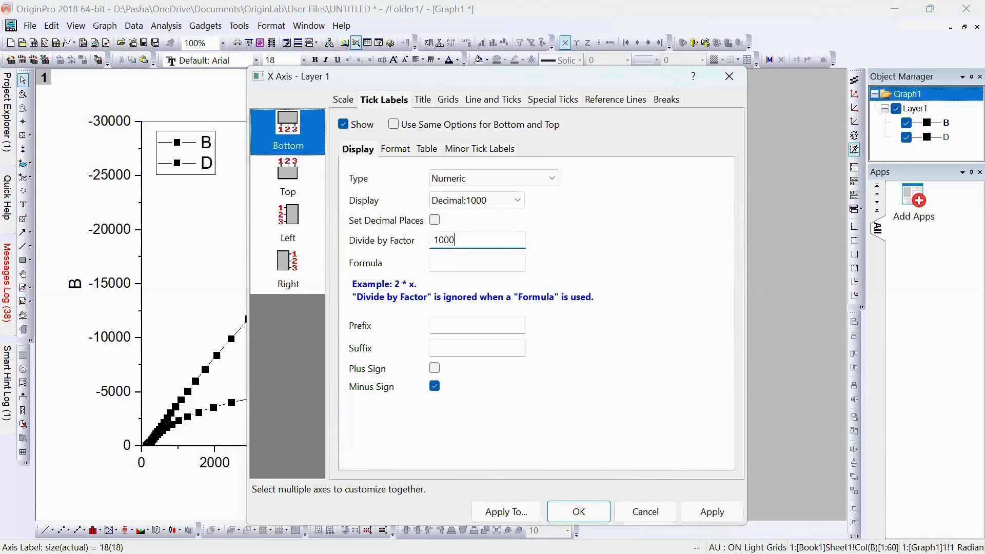
pyautogui.click(699, 504)
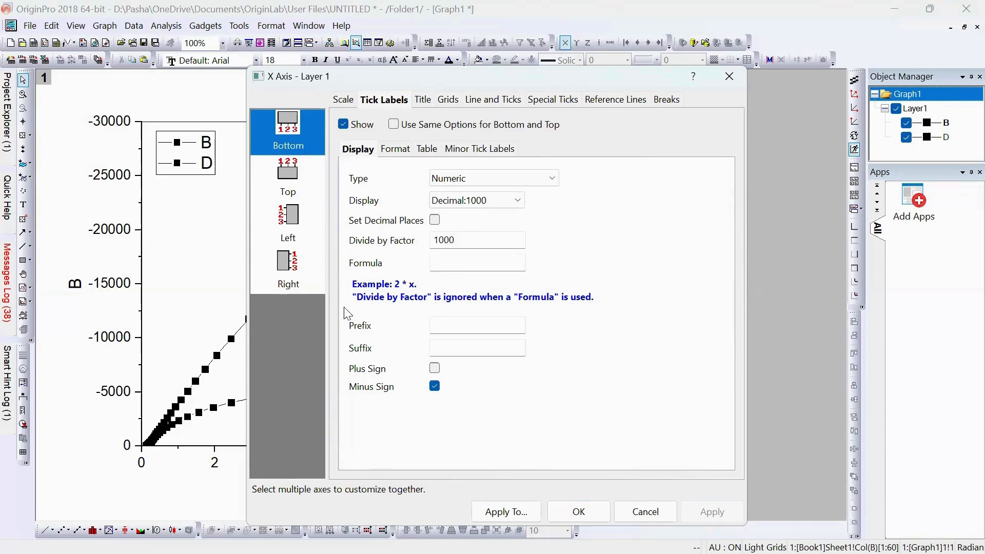
# Divide the left Y axis tick labels by a factor of 1000, apply it and close the axis settings.
pyautogui.click(290, 226)
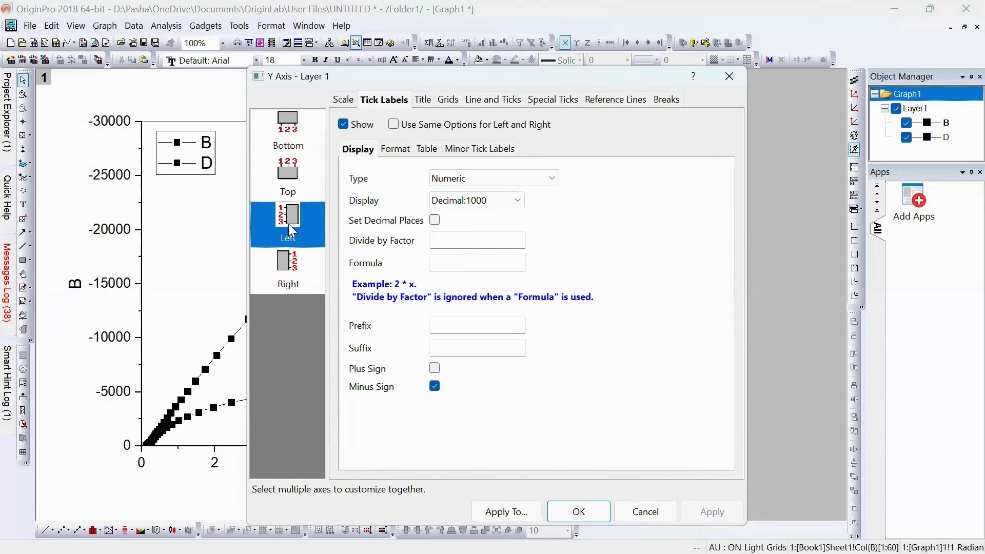
pyautogui.click(445, 239)
pyautogui.write('1000')
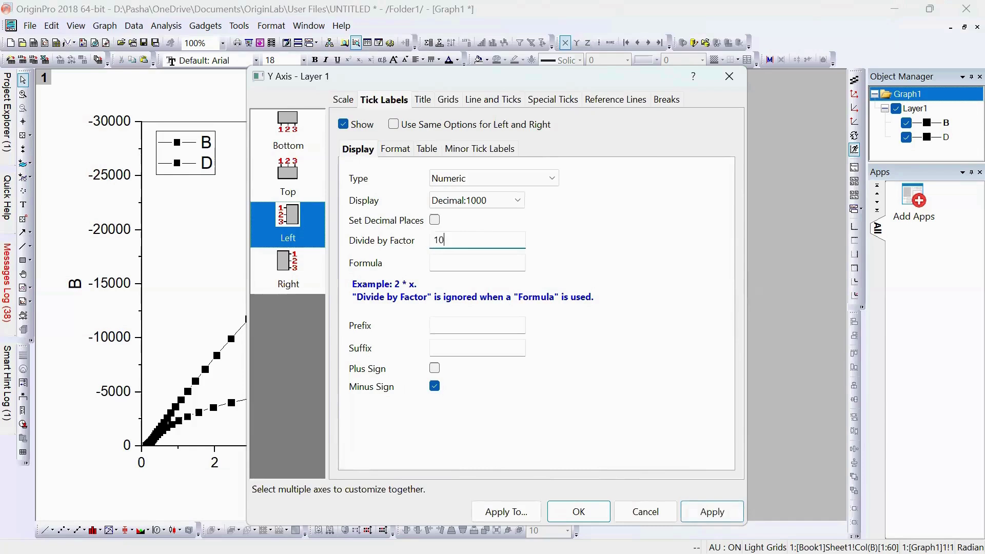
pyautogui.click(707, 512)
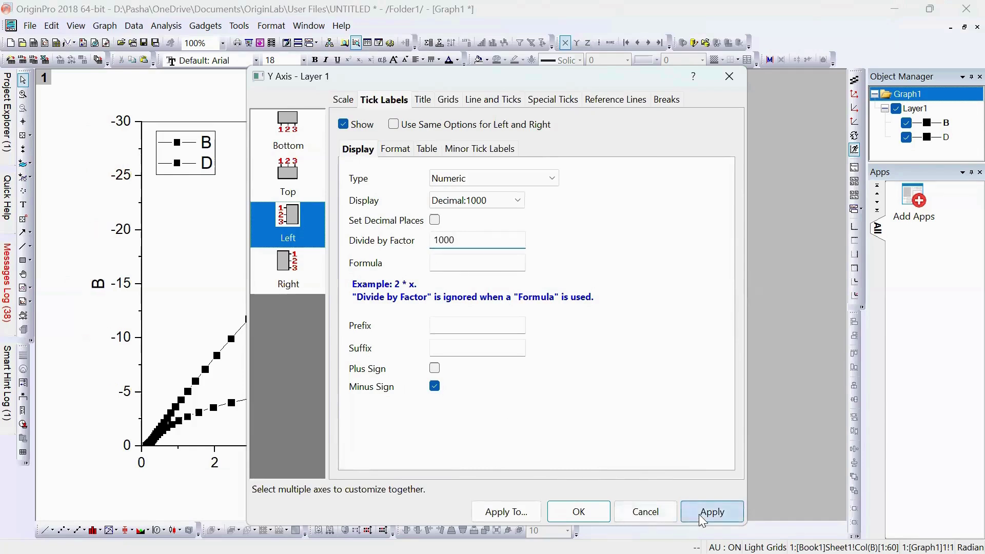
pyautogui.click(577, 511)
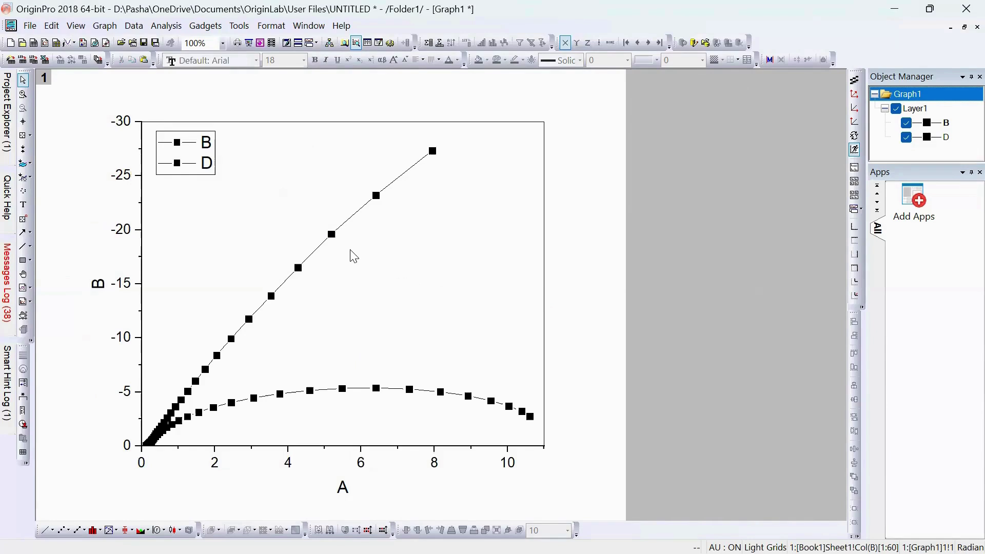
# Replace the X axis title with Z' (kΩ), inserting the omega sign from the Symbol Map.
pyautogui.doubleClick(342, 487)
pyautogui.moveTo(319, 488); pyautogui.dragTo(375, 498)
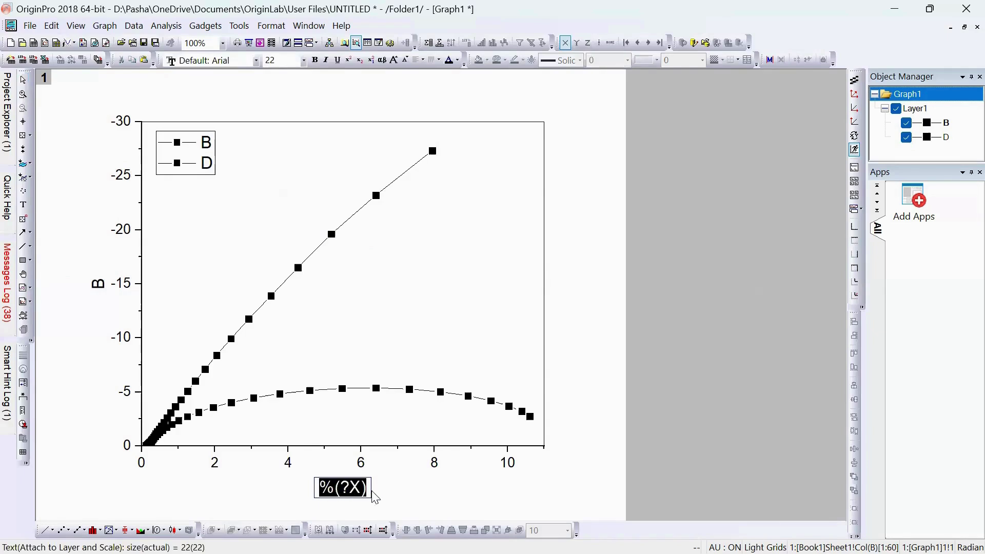
pyautogui.write('Z')
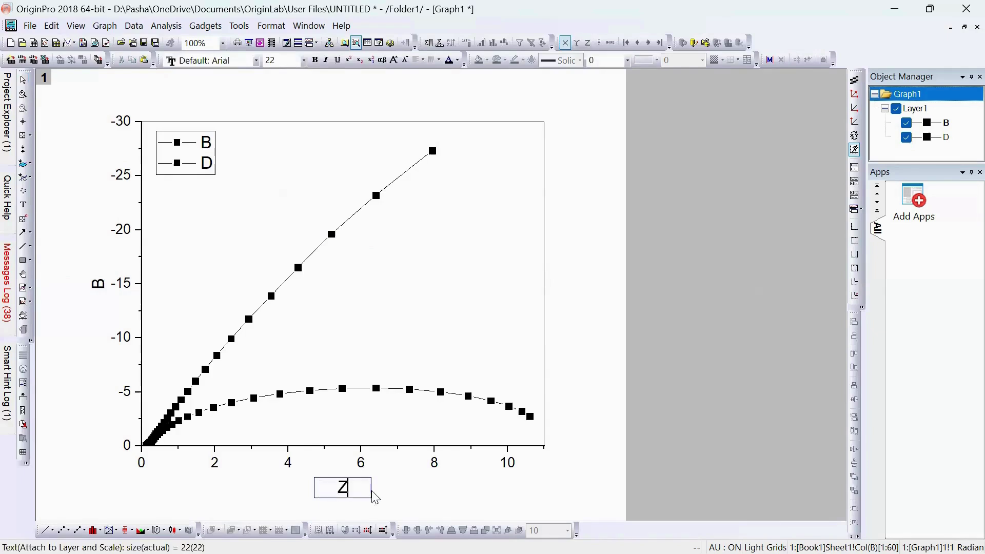
pyautogui.write("' ()")
pyautogui.press('Left')
pyautogui.write('k')
pyautogui.rightClick(358, 489)
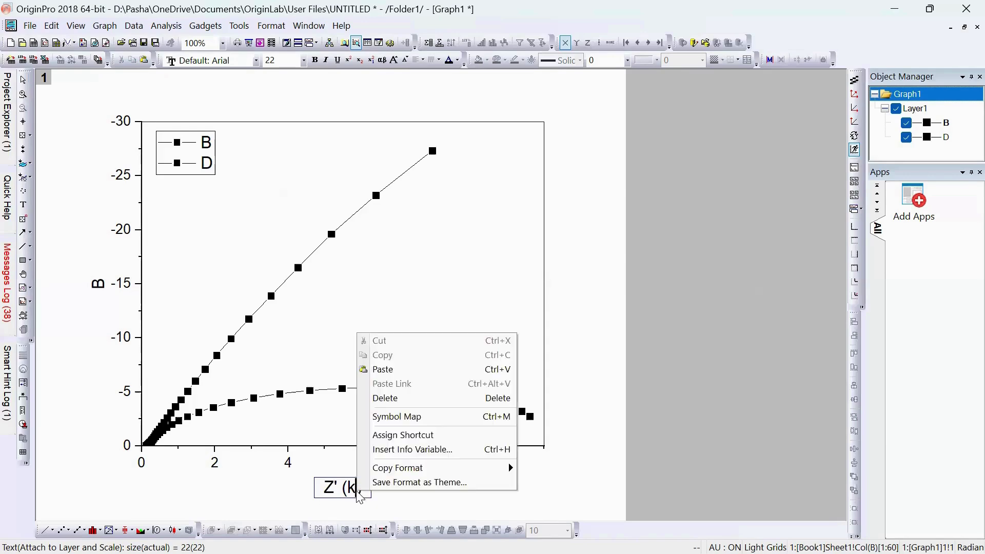
pyautogui.click(395, 419)
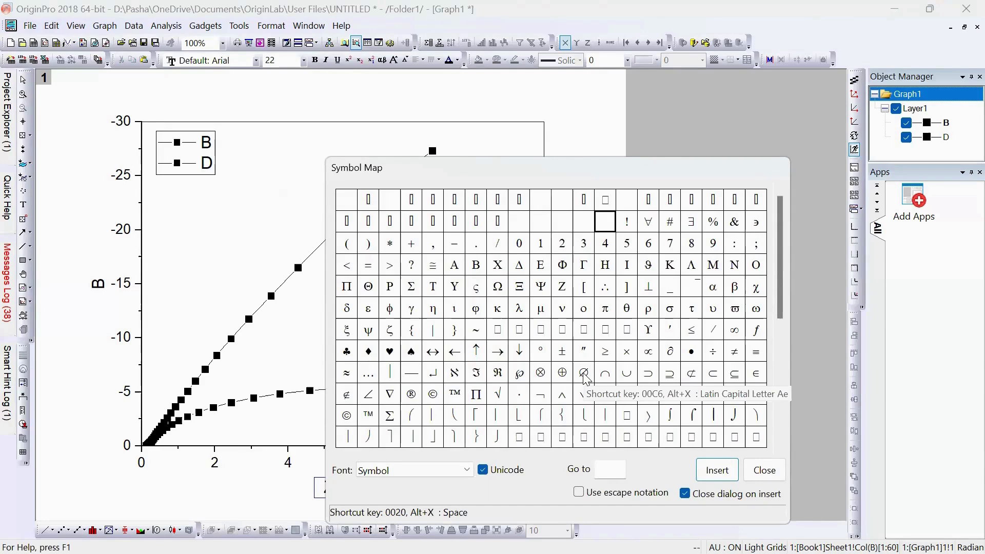
pyautogui.click(498, 287)
pyautogui.click(717, 470)
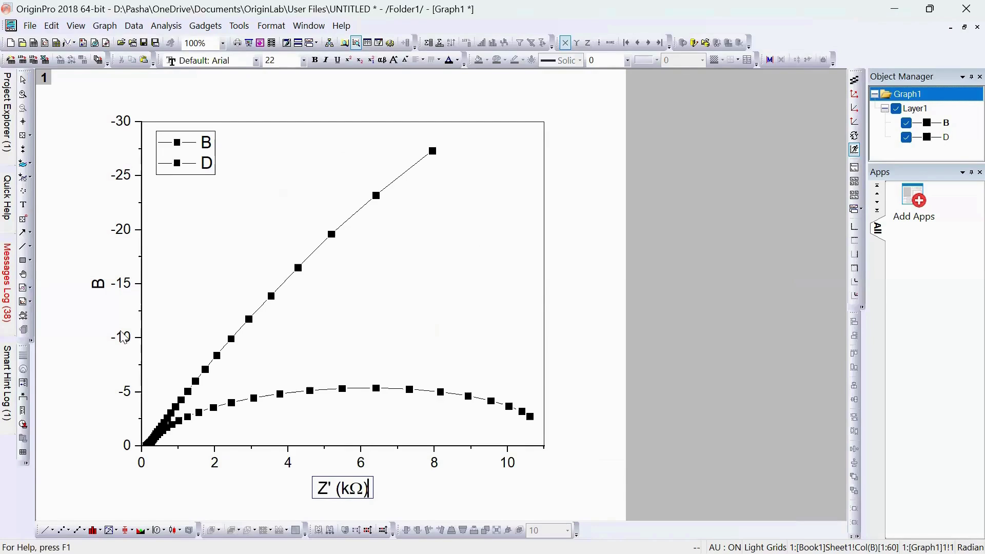
# Replace the Y axis title with Z" (kΩ), inserting the omega sign from the Symbol Map.
pyautogui.click(99, 292)
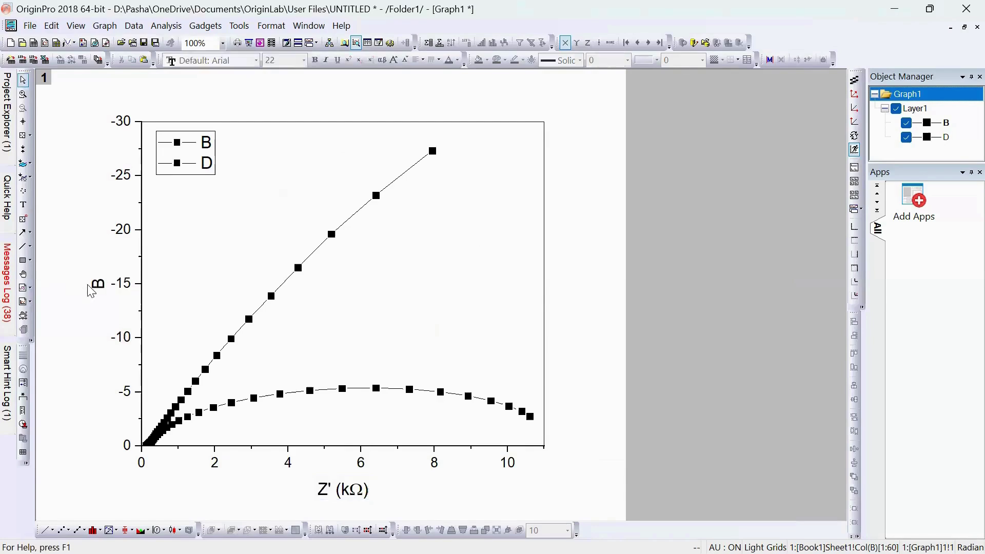
pyautogui.doubleClick(96, 285)
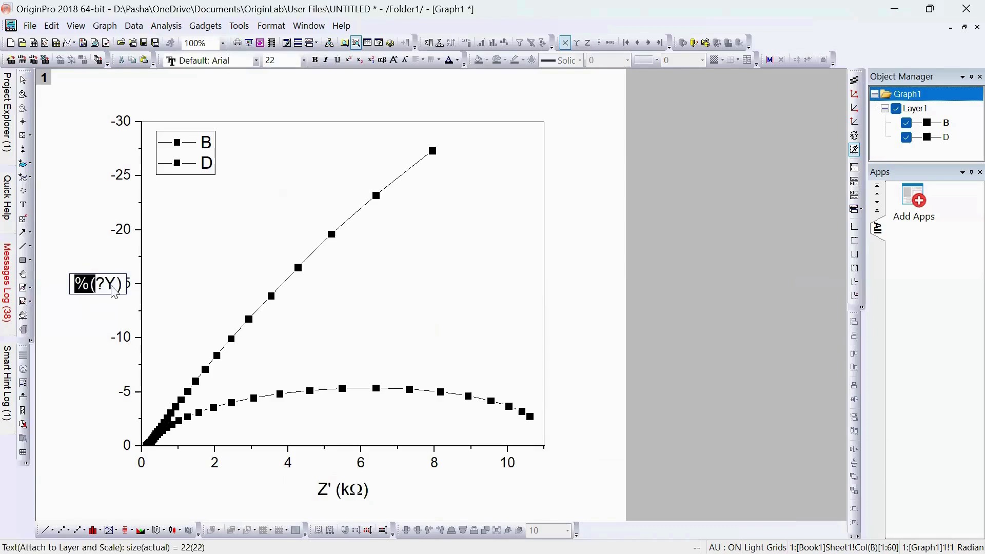
pyautogui.moveTo(114, 291); pyautogui.dragTo(136, 290)
pyautogui.write('Z"')
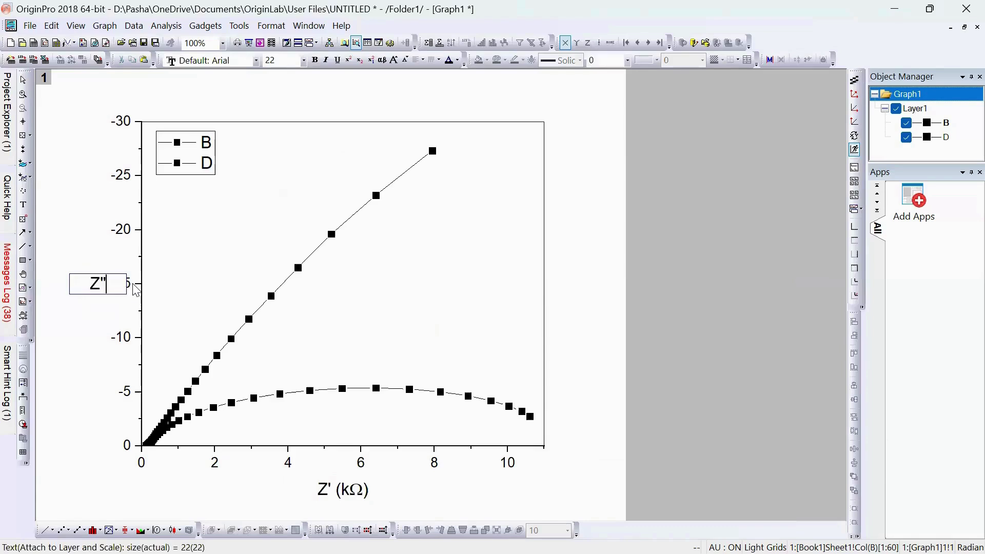
pyautogui.write(' ()')
pyautogui.press('Left')
pyautogui.write('k')
pyautogui.rightClick(116, 286)
pyautogui.click(162, 367)
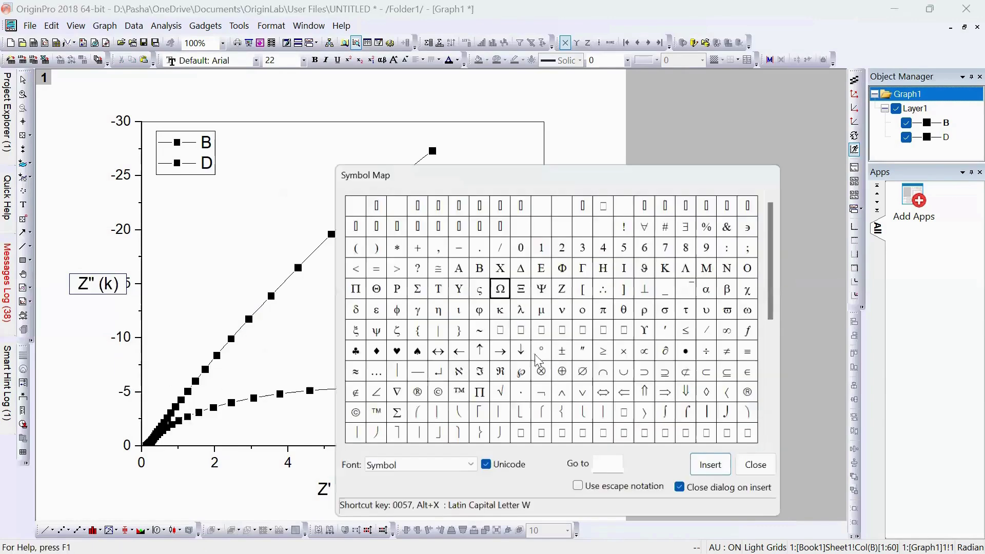
pyautogui.click(717, 470)
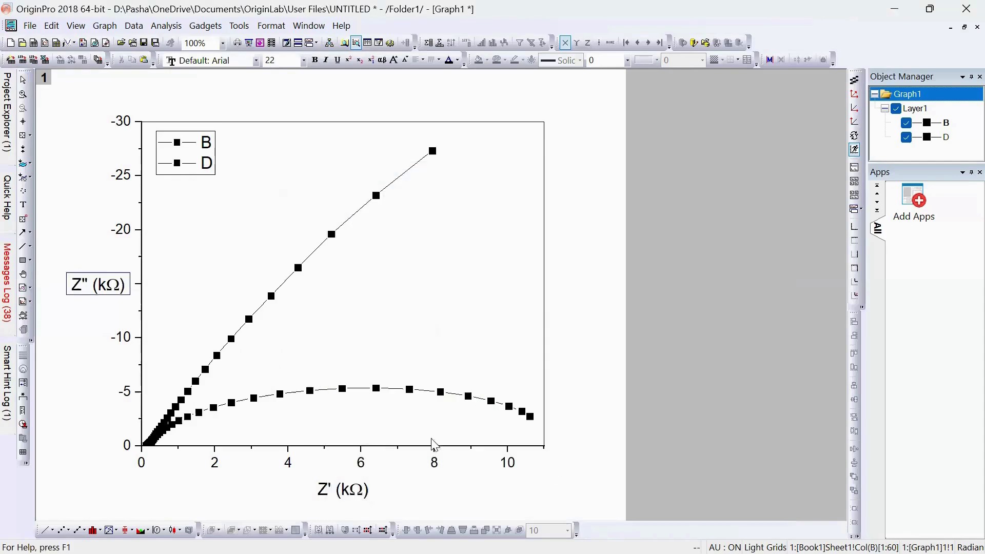
pyautogui.click(90, 322)
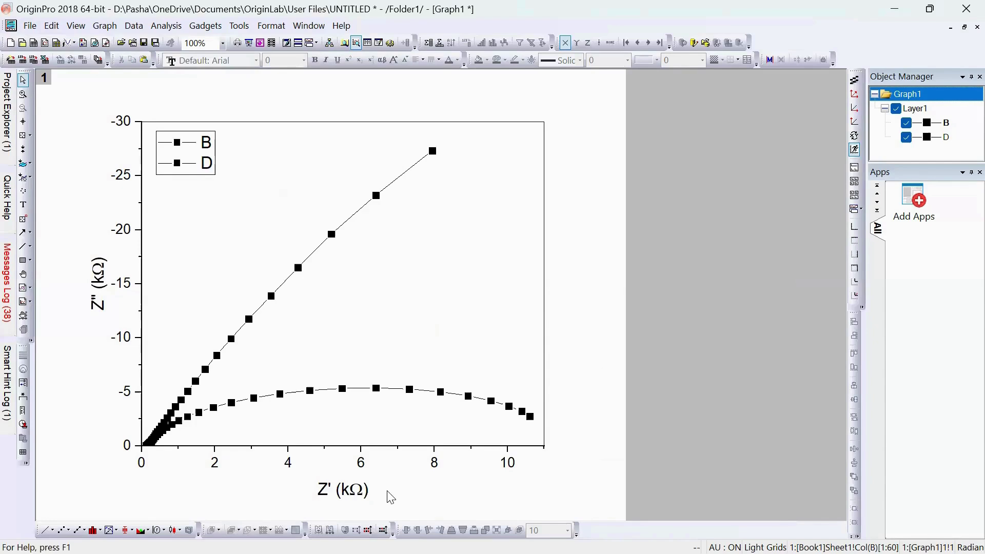
pyautogui.doubleClick(339, 491)
pyautogui.moveTo(317, 490); pyautogui.dragTo(377, 500)
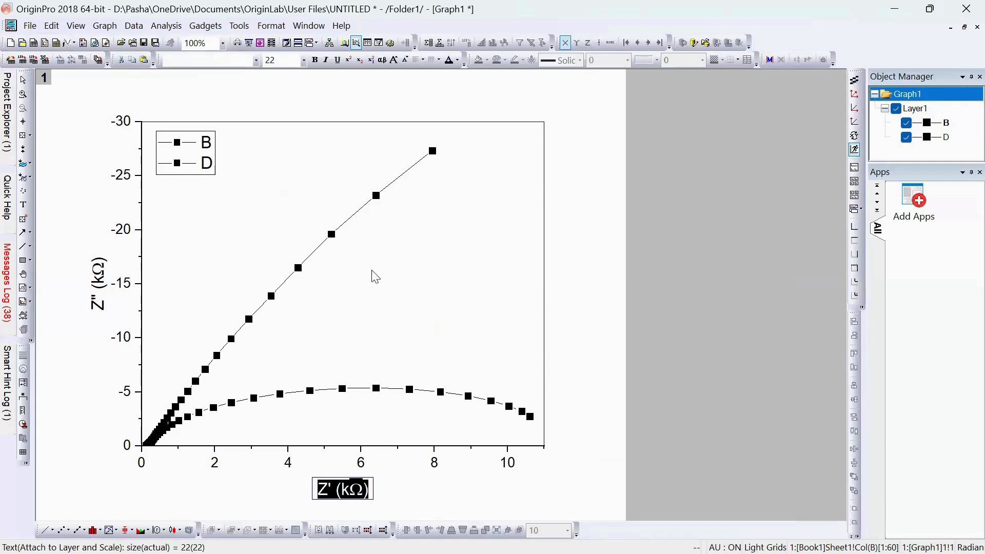
pyautogui.click(705, 129)
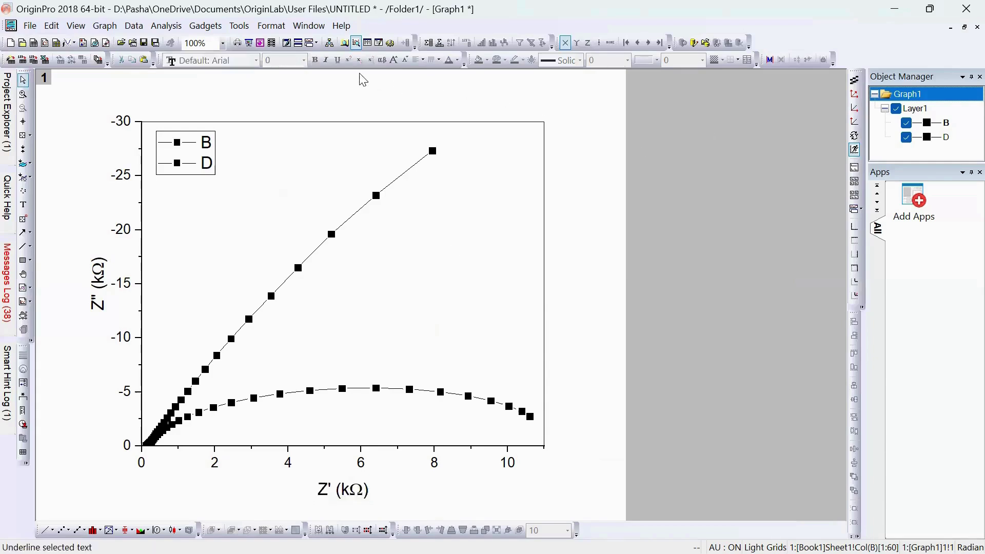
# Make the whole X axis title bold and set its font size to 48.
pyautogui.doubleClick(322, 494)
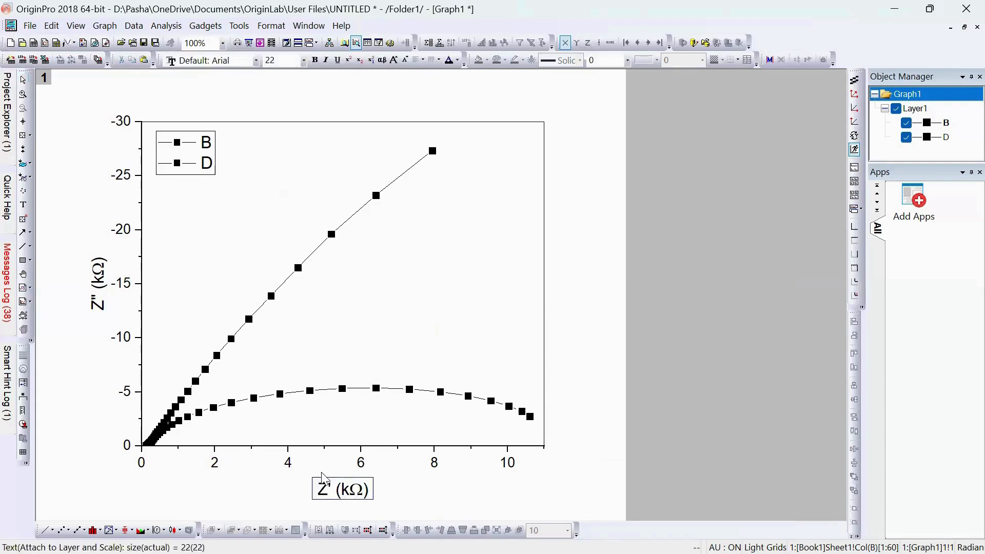
pyautogui.moveTo(320, 491); pyautogui.dragTo(374, 487)
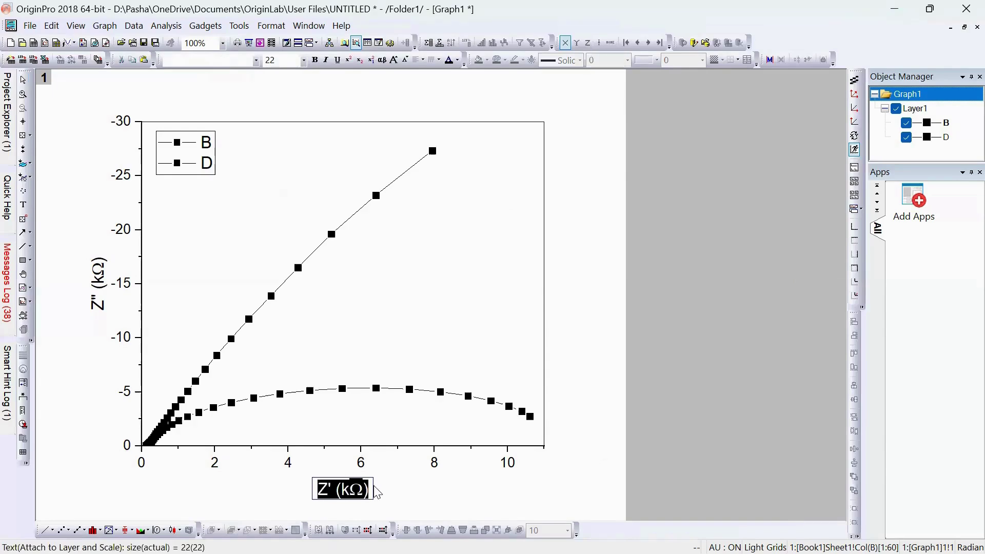
pyautogui.click(314, 60)
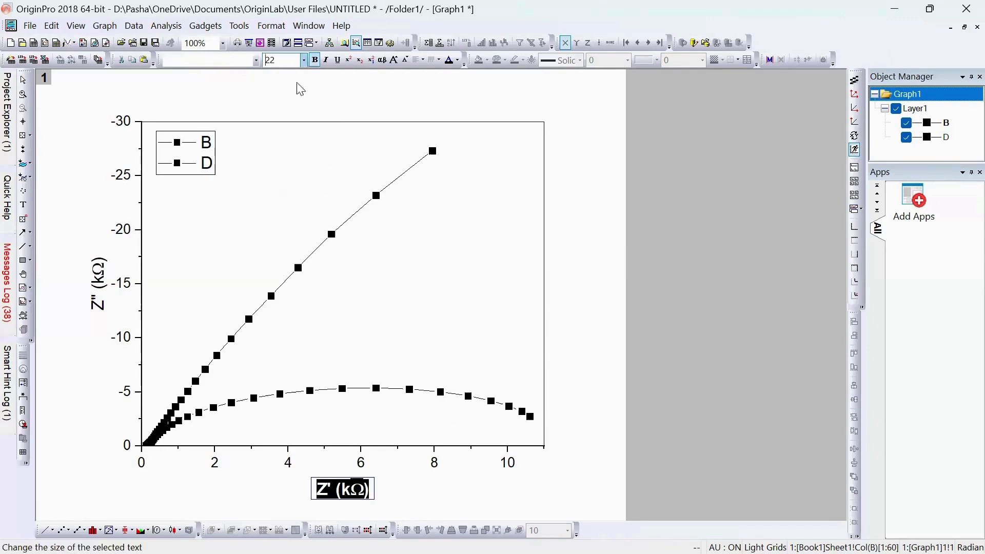
pyautogui.click(303, 60)
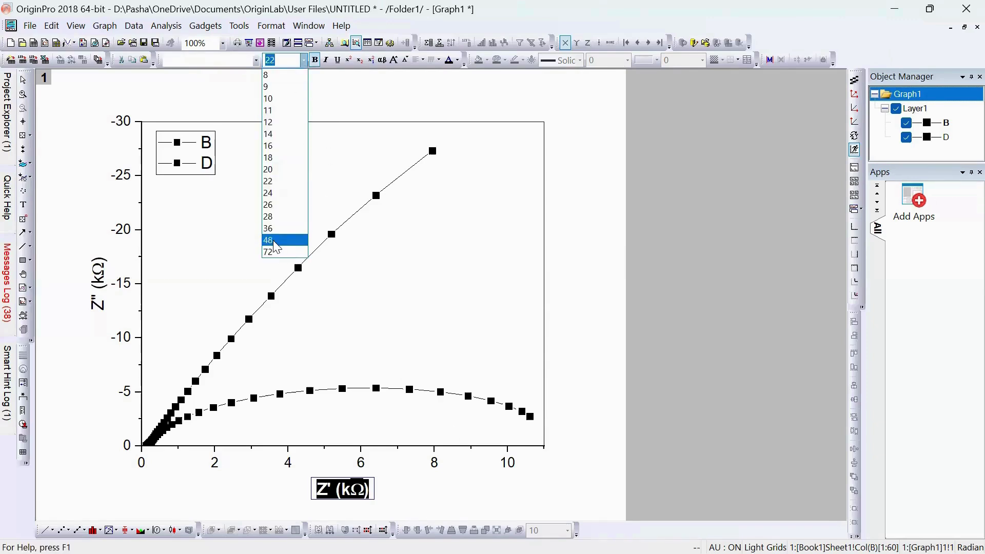
pyautogui.click(276, 241)
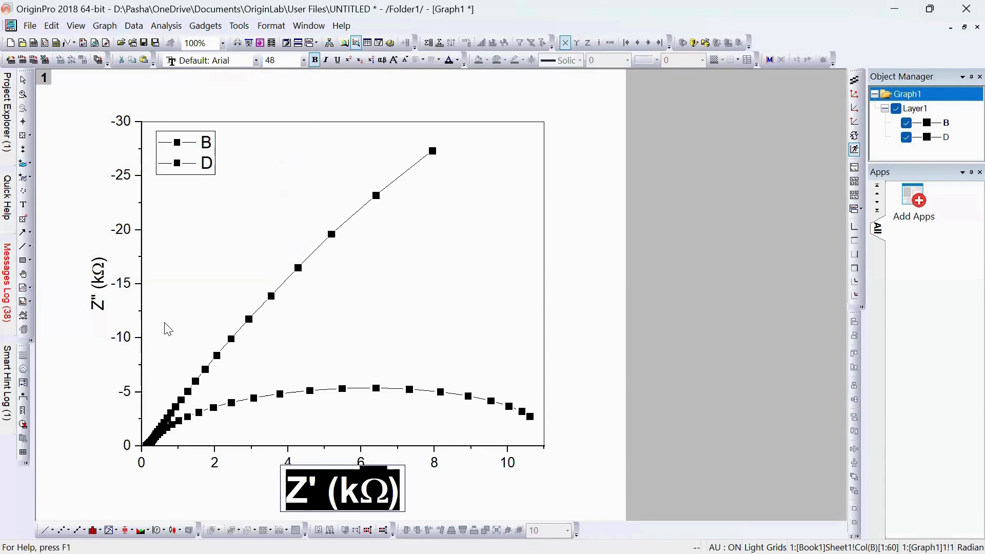
# Make the whole Y axis title bold and set its font size to 48.
pyautogui.click(95, 300)
pyautogui.doubleClick(95, 301)
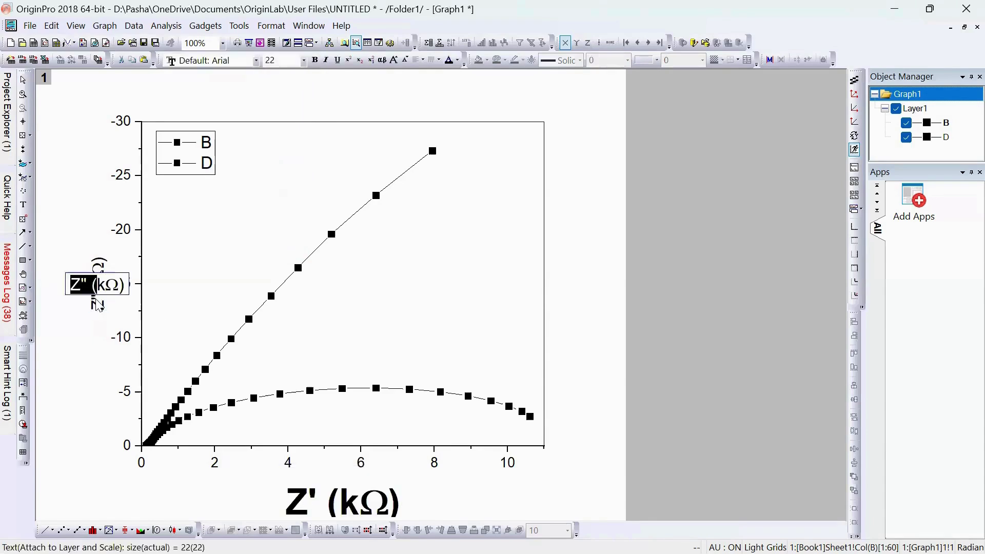
pyautogui.moveTo(71, 288); pyautogui.dragTo(132, 292)
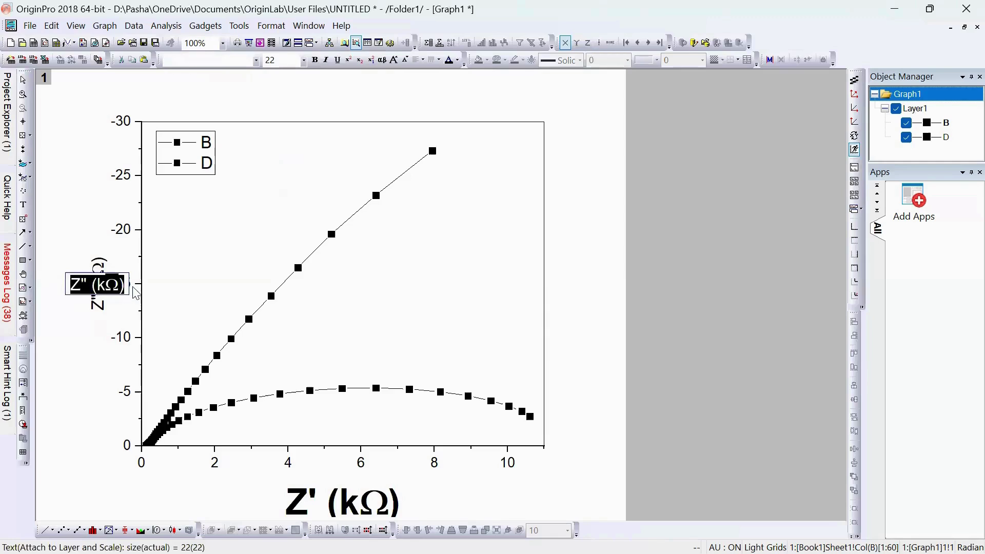
pyautogui.hotkey('ctrl', 'b')
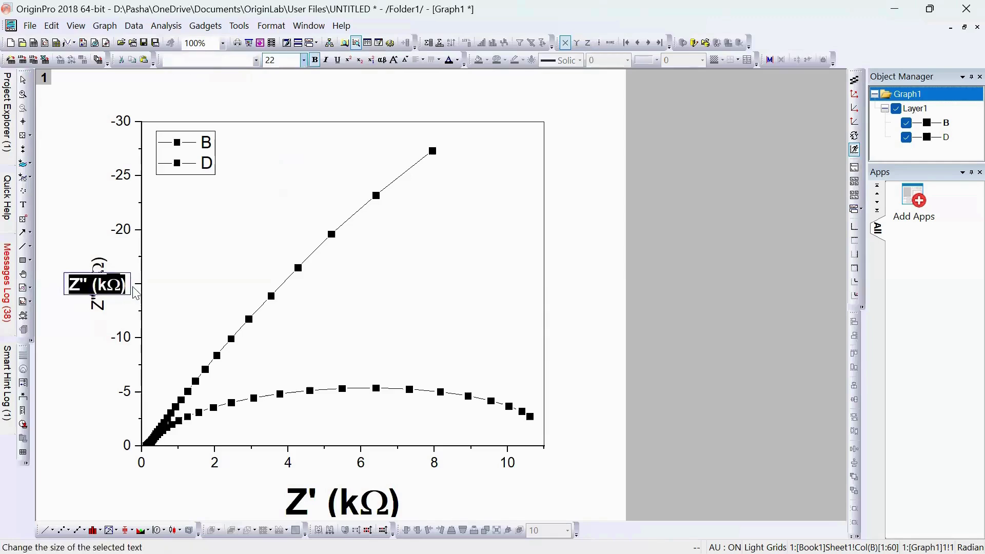
pyautogui.click(303, 60)
pyautogui.click(277, 240)
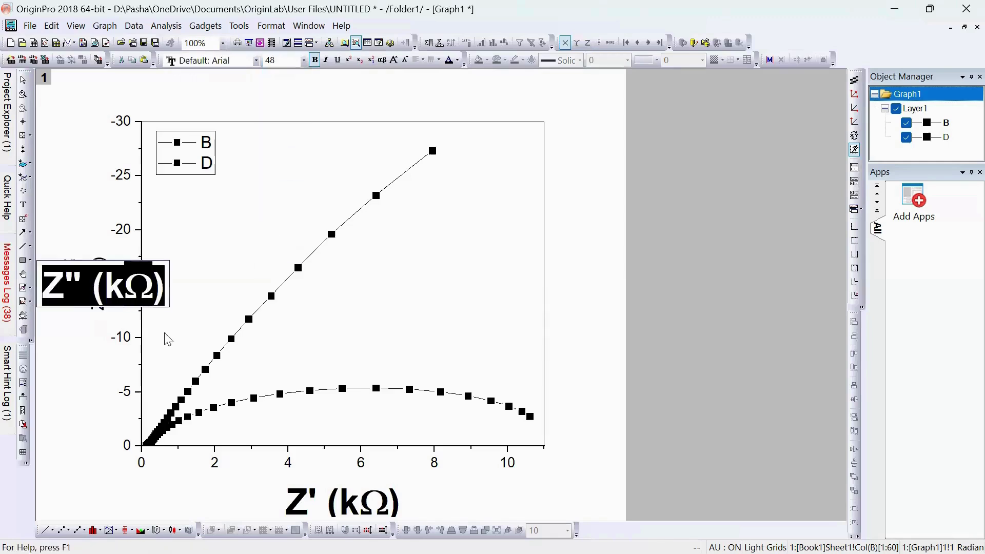
pyautogui.click(105, 348)
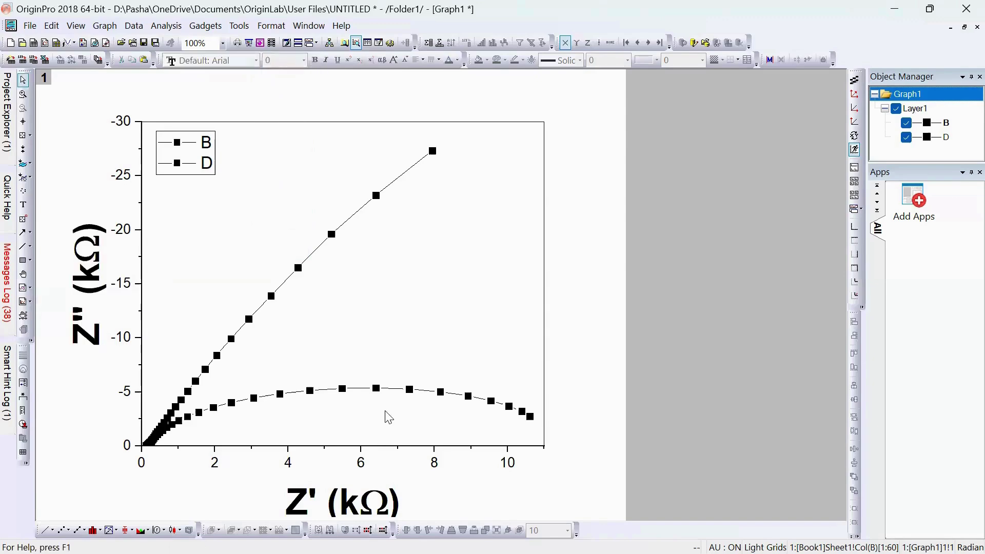
# Nudge the X axis title slightly upward, closer to the tick labels.
pyautogui.click(367, 508)
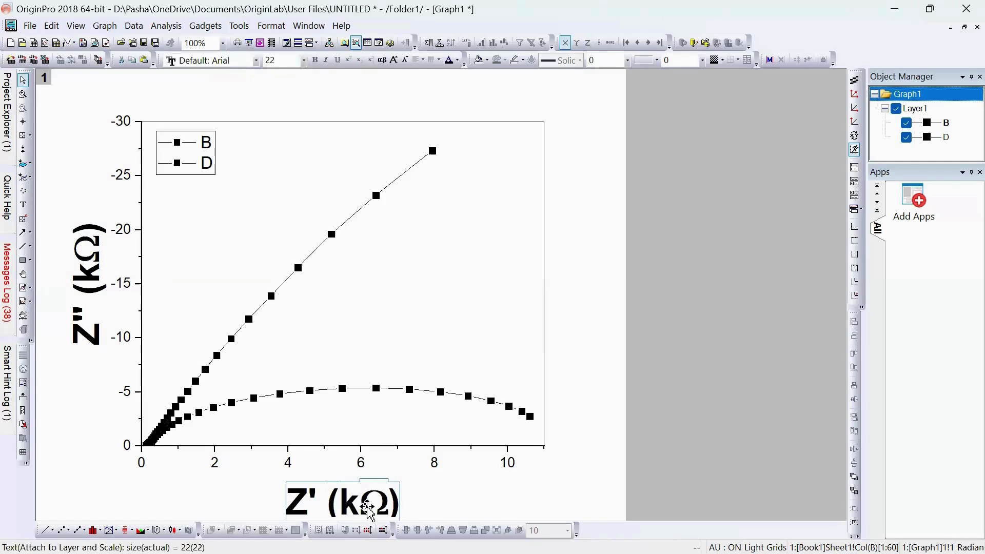
pyautogui.click(454, 487)
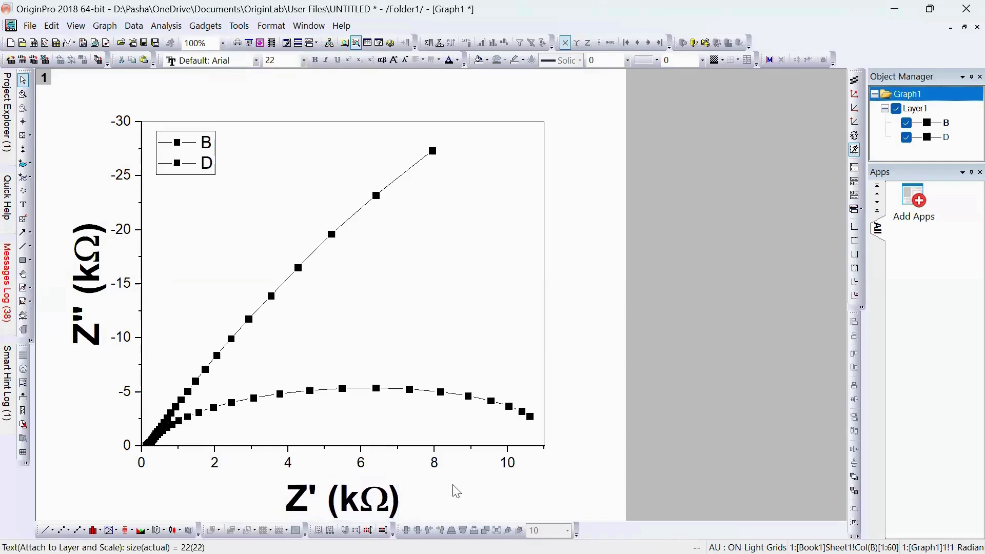
# Make the bottom X axis tick labels bold and set their font size to 48.
pyautogui.click(435, 470)
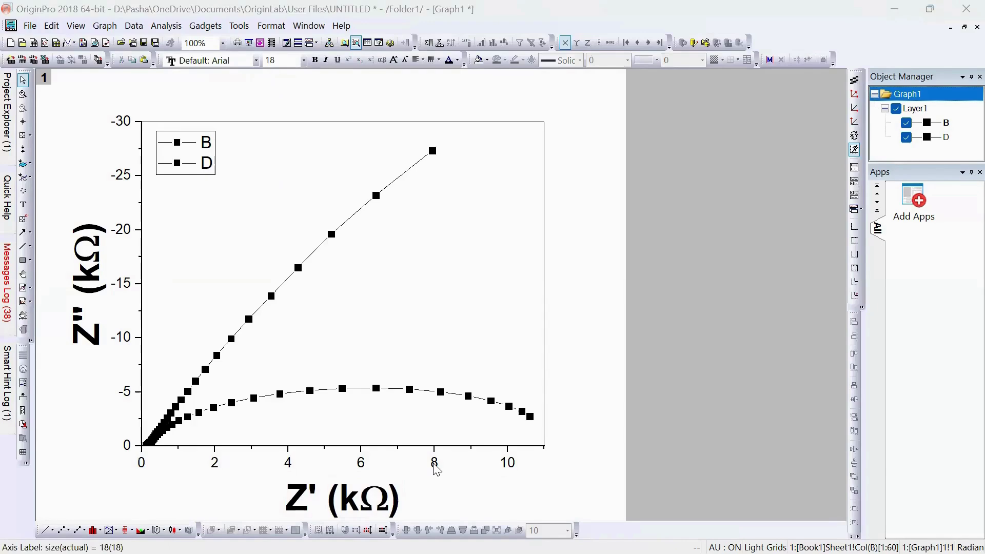
pyautogui.doubleClick(435, 469)
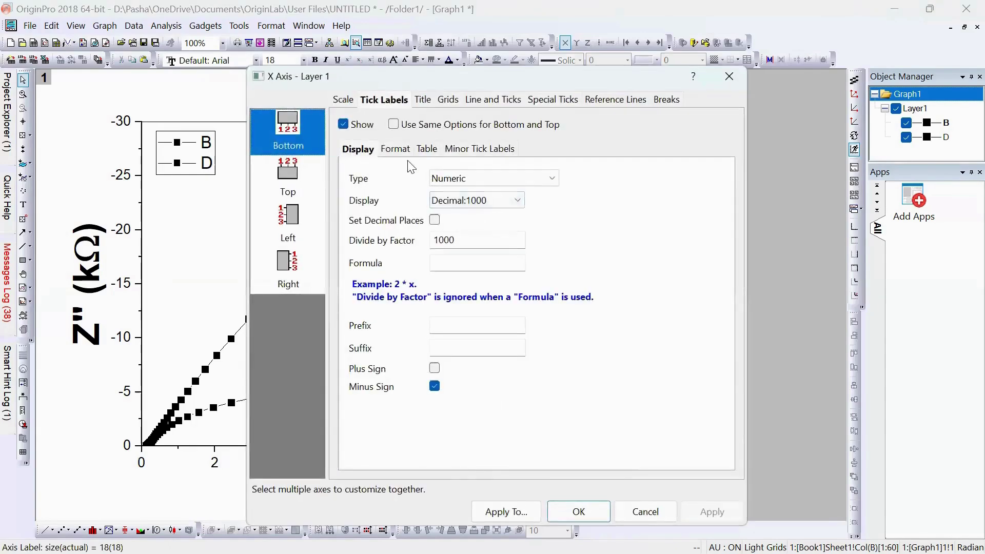
pyautogui.click(397, 151)
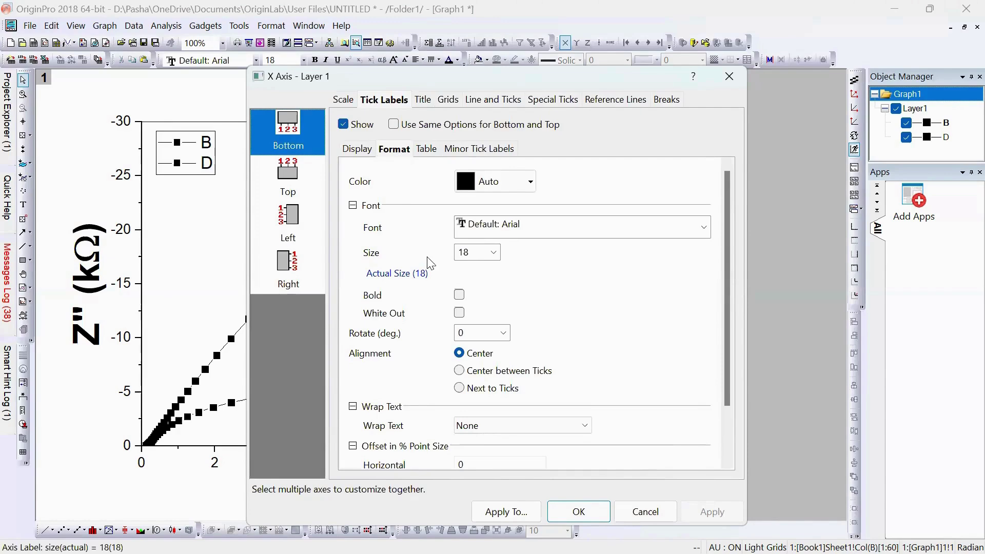
pyautogui.click(494, 254)
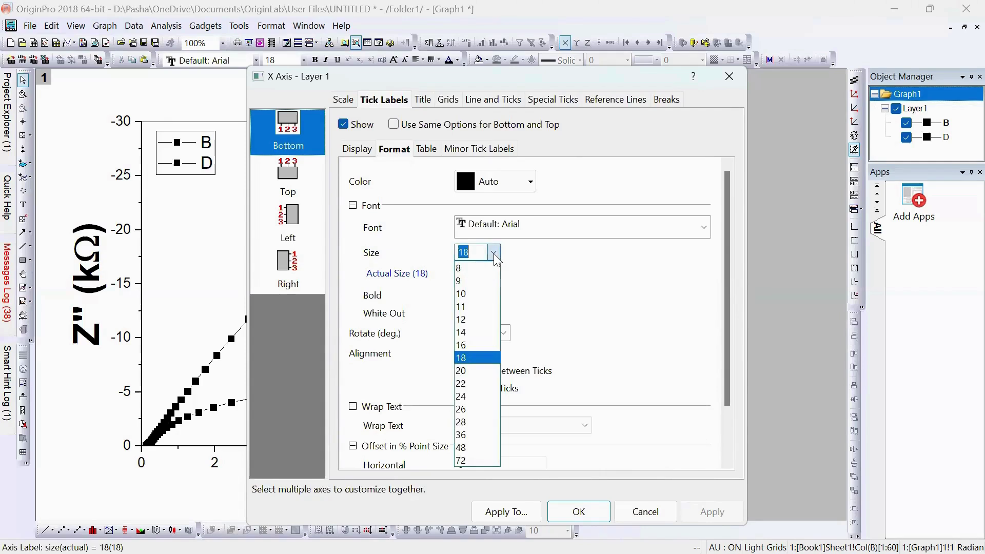
pyautogui.click(485, 448)
pyautogui.click(459, 295)
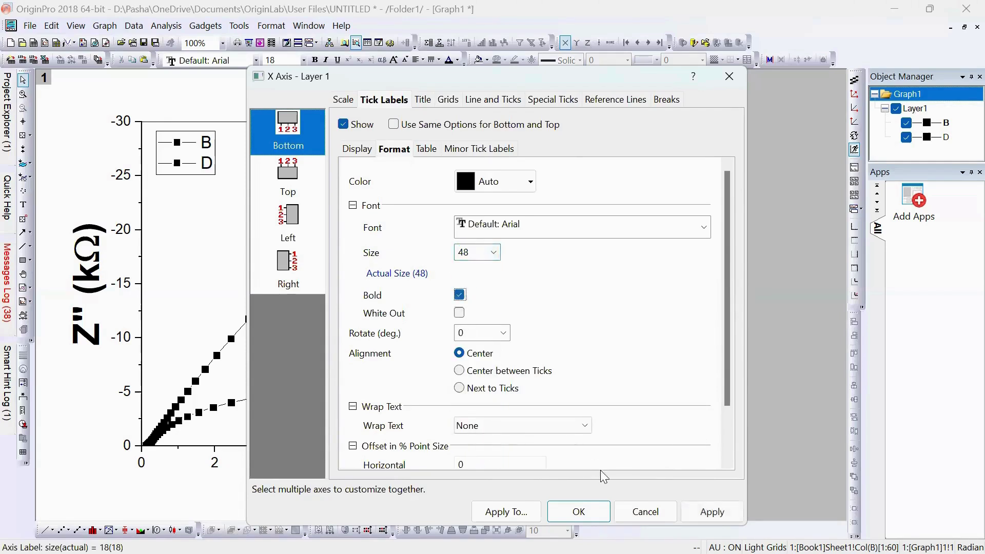
pyautogui.click(707, 512)
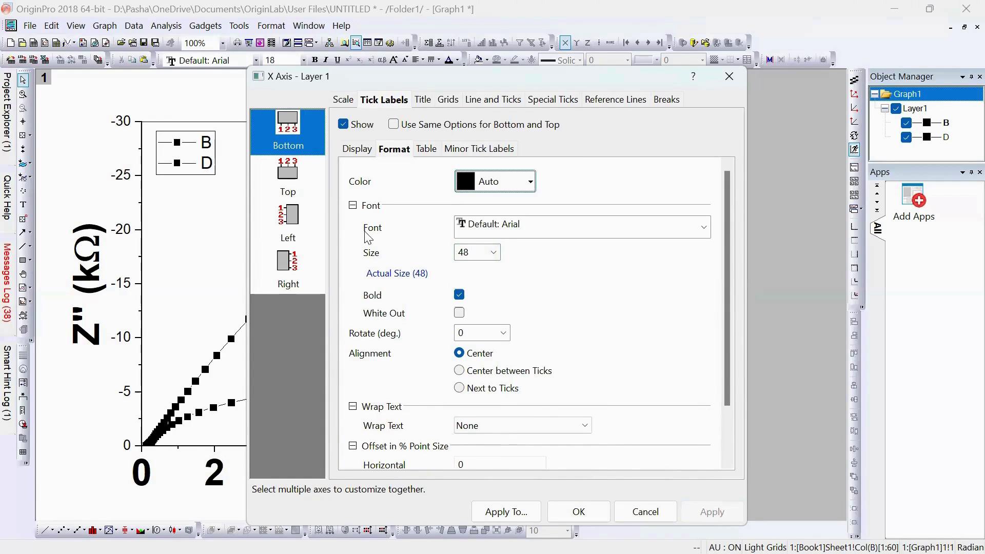
# Make the left Y axis tick labels bold with font size 48 and close the axis settings.
pyautogui.click(287, 225)
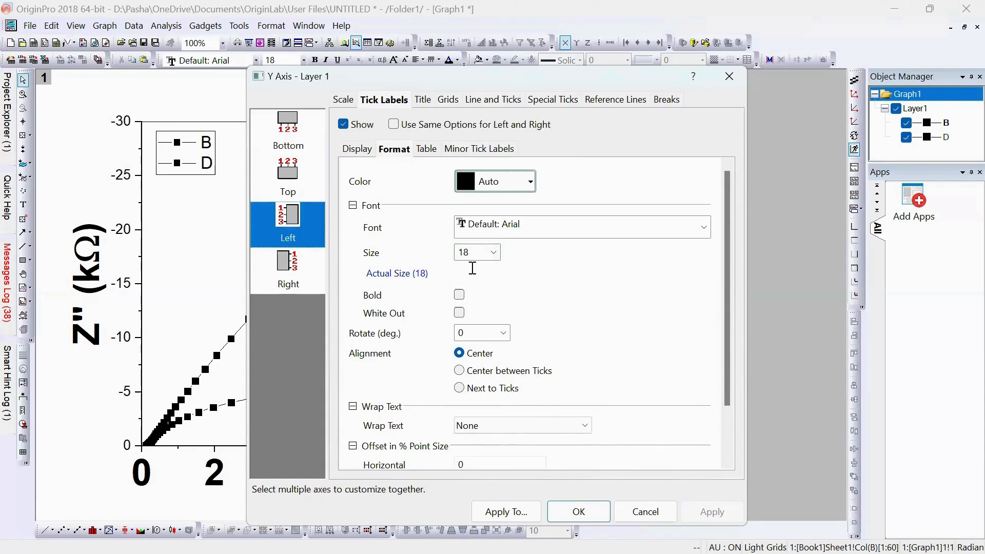
pyautogui.click(493, 252)
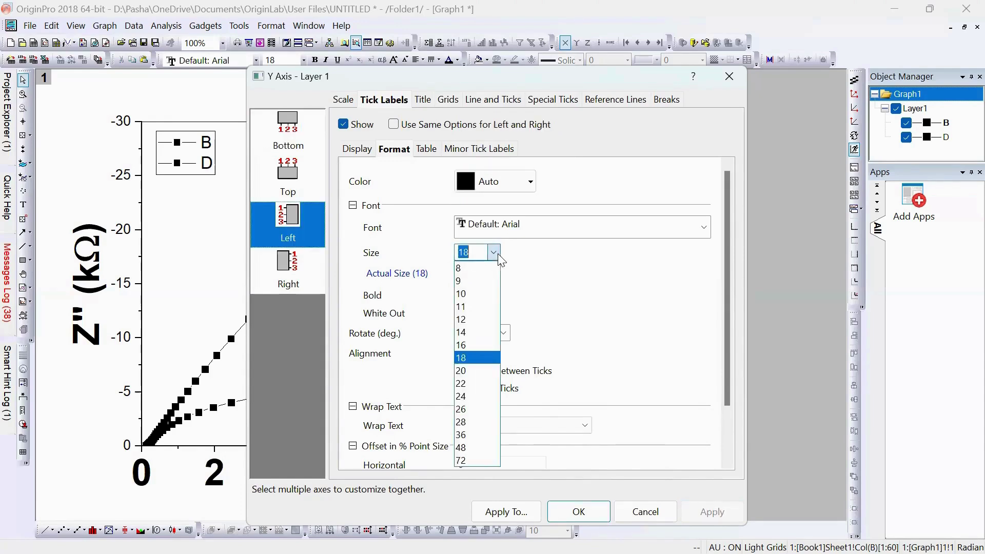
pyautogui.click(464, 448)
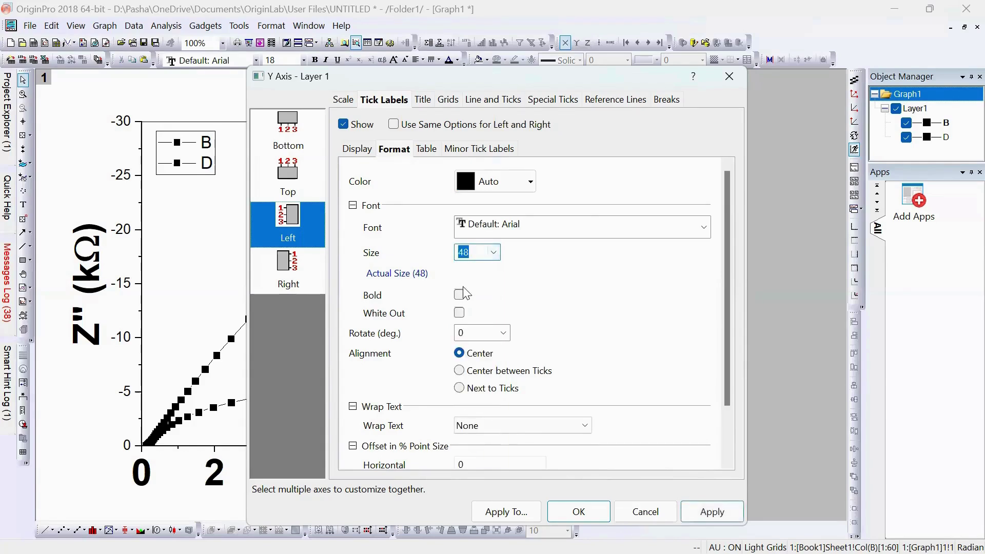
pyautogui.click(459, 295)
pyautogui.click(710, 511)
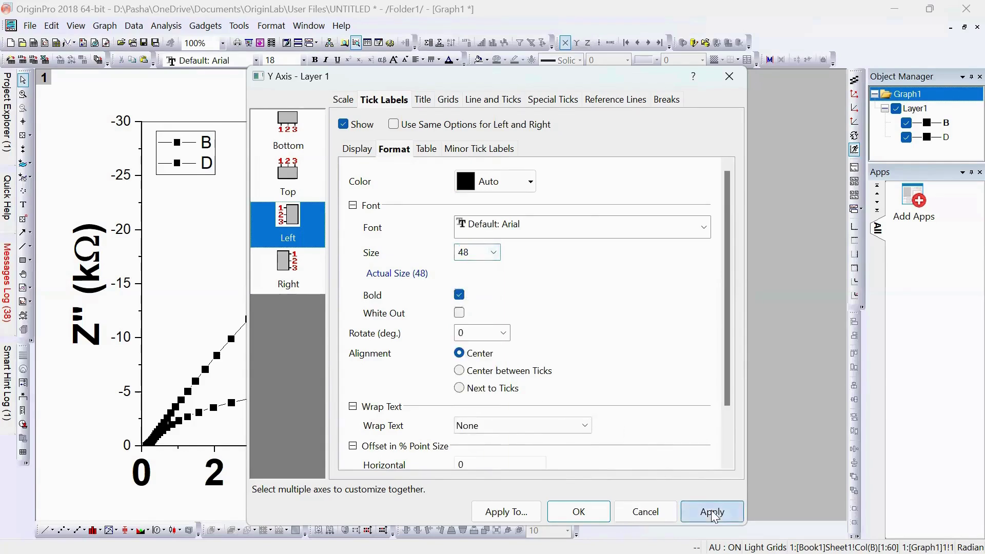
pyautogui.click(568, 510)
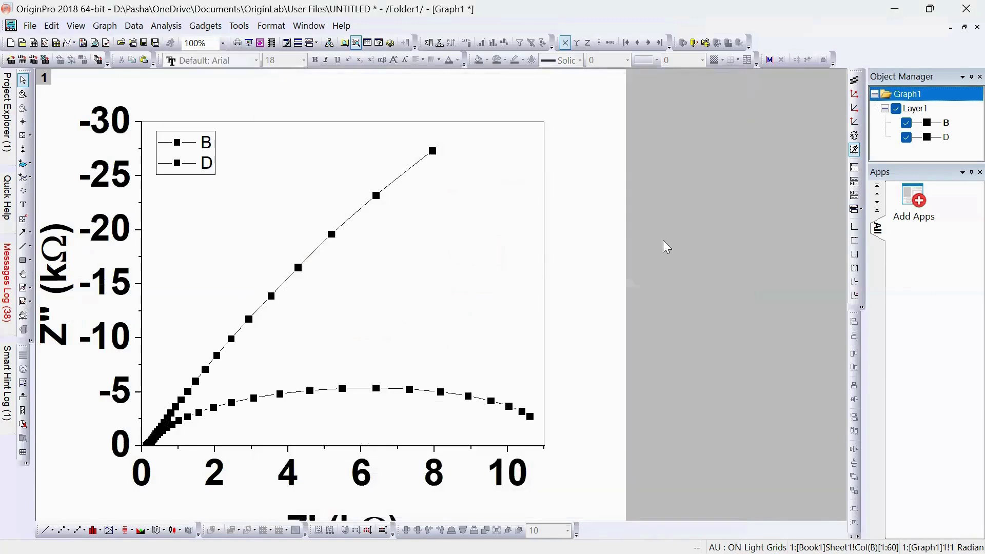
# Move the whole graph layer slightly up and to the right on the page.
pyautogui.click(444, 239)
pyautogui.moveTo(392, 272)
pyautogui.mouseDown()
pyautogui.moveTo(398, 278)
pyautogui.moveTo(404, 258)
pyautogui.mouseUp()
pyautogui.click(602, 363)
# Nudge the X axis title upward until it sits just below the enlarged tick labels.
pyautogui.click(411, 515)
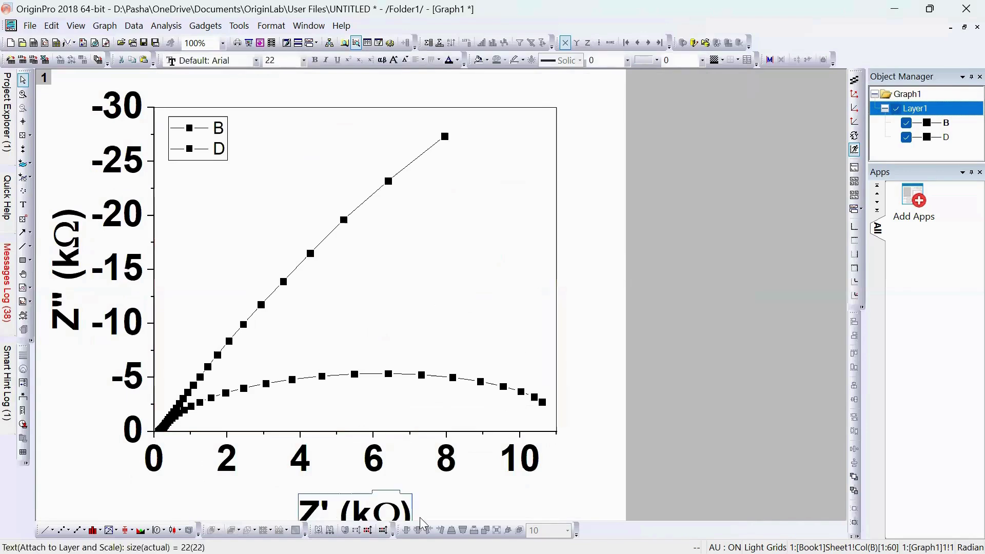
pyautogui.press('Up')
pyautogui.press('Up')
pyautogui.press('Up')
pyautogui.press('Up')
pyautogui.press('Up')
pyautogui.press('Up')
pyautogui.press('Up')
pyautogui.press('Up')
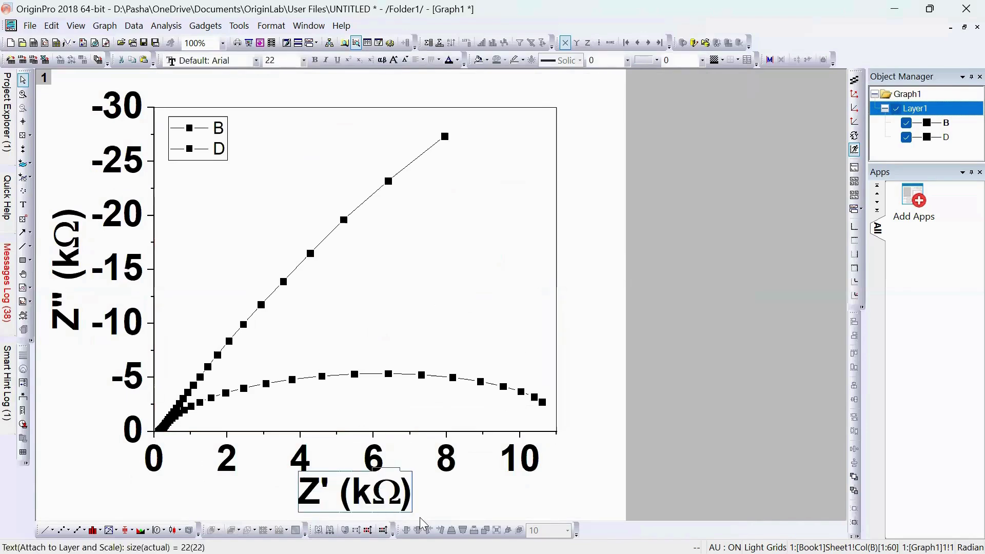
pyautogui.press('Down')
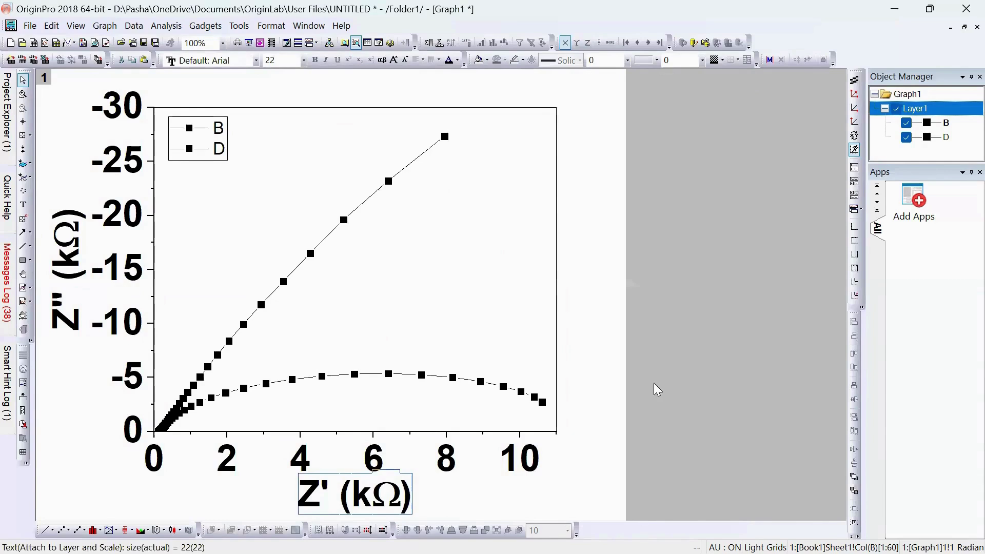
pyautogui.click(661, 369)
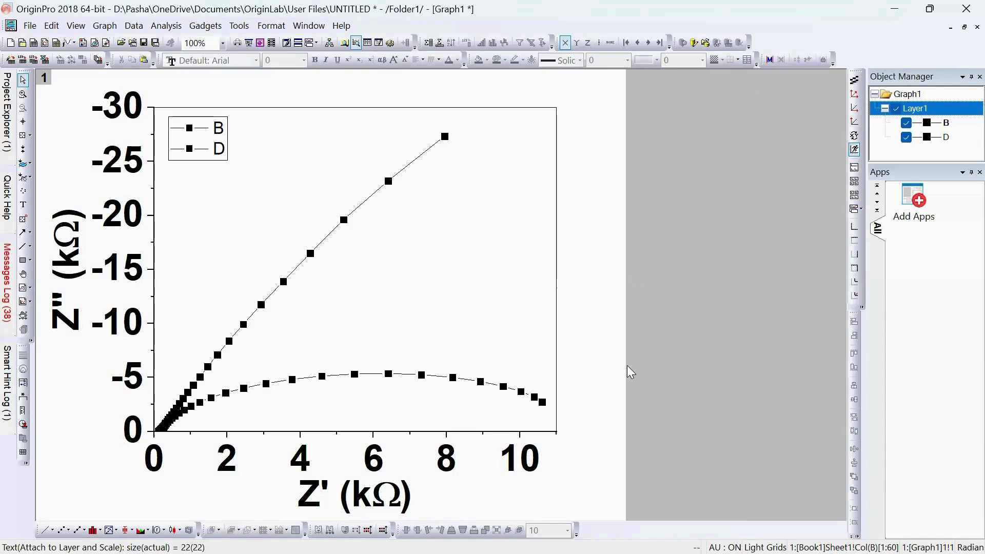
# Set the line thickness of the bottom X axis to 4.
pyautogui.doubleClick(373, 432)
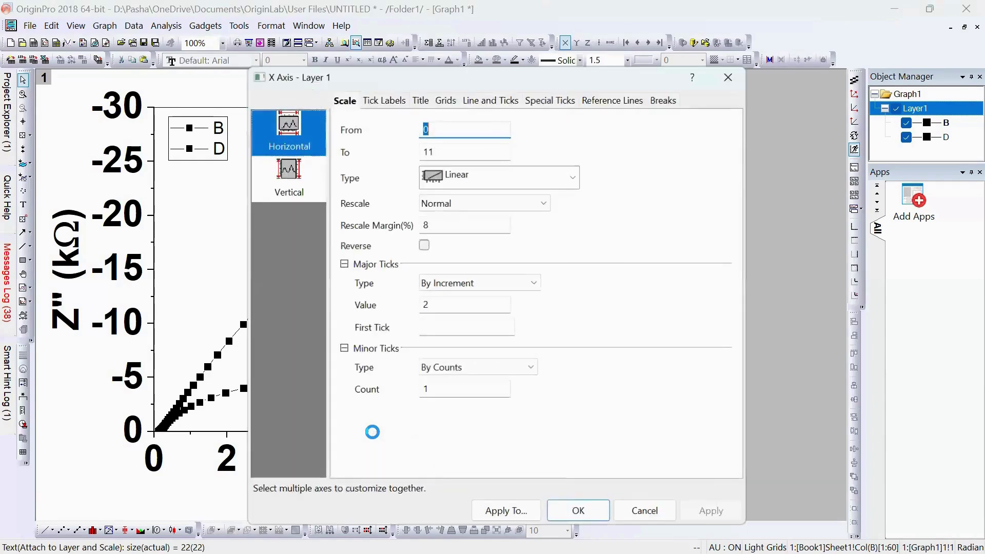
pyautogui.click(492, 100)
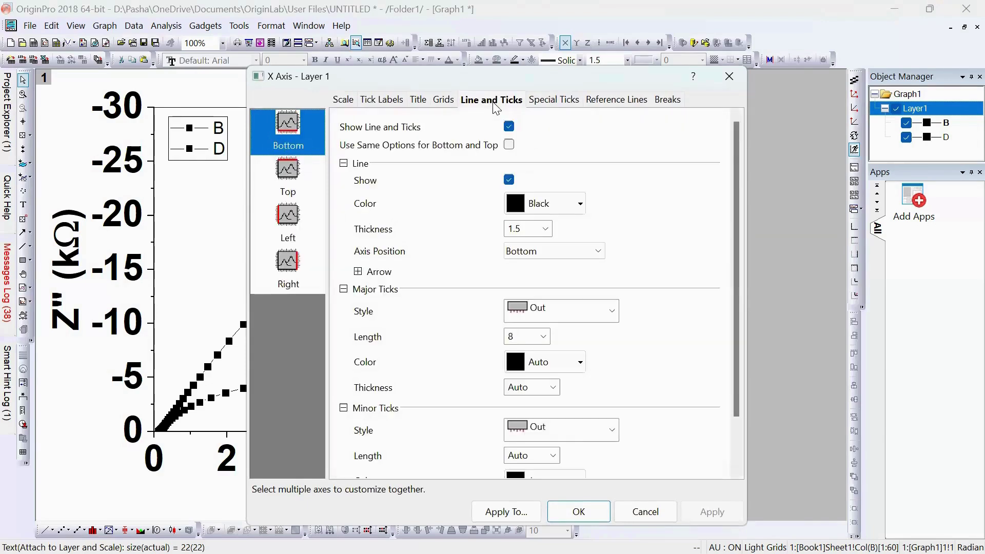
pyautogui.click(545, 229)
pyautogui.click(529, 322)
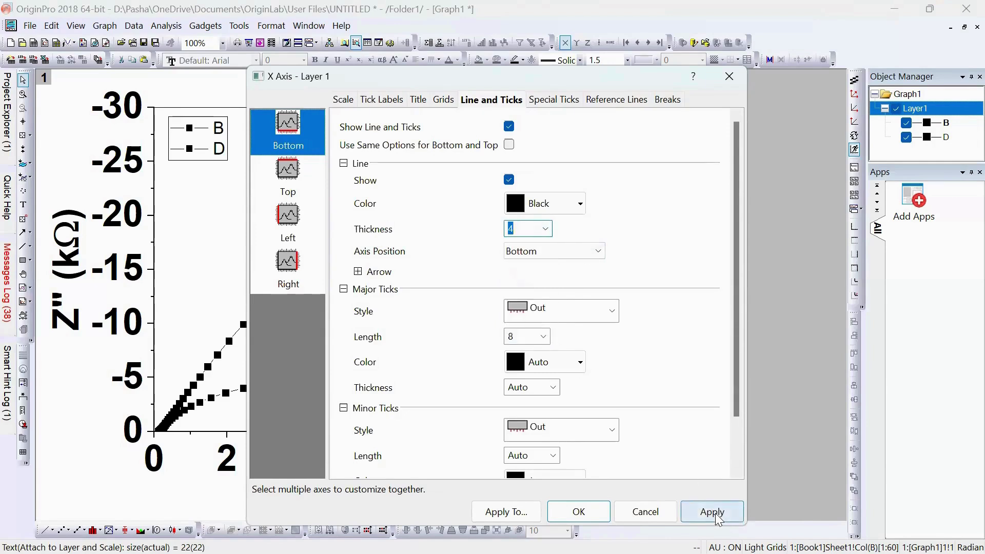
pyautogui.click(717, 520)
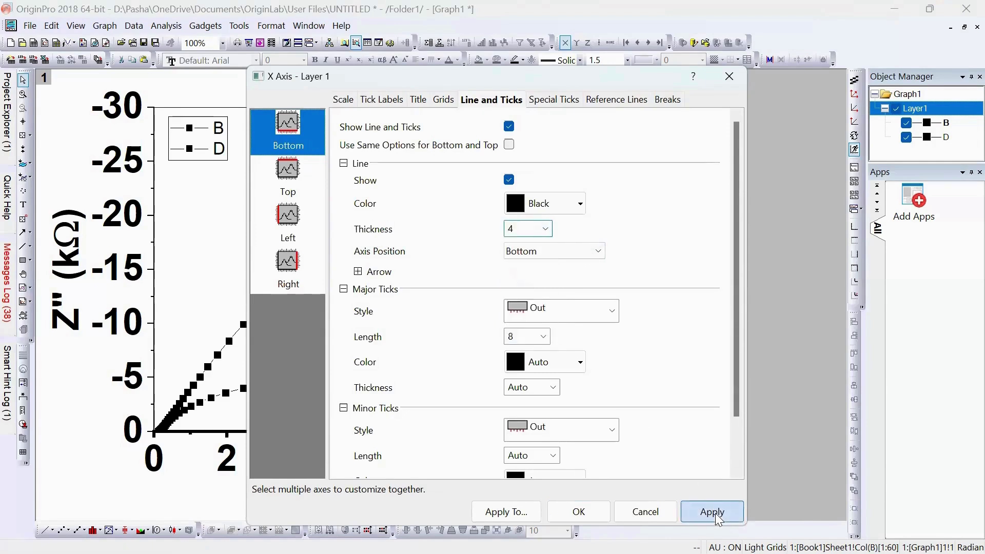
# Set the line thickness of the left Y axis to 4.
pyautogui.click(288, 230)
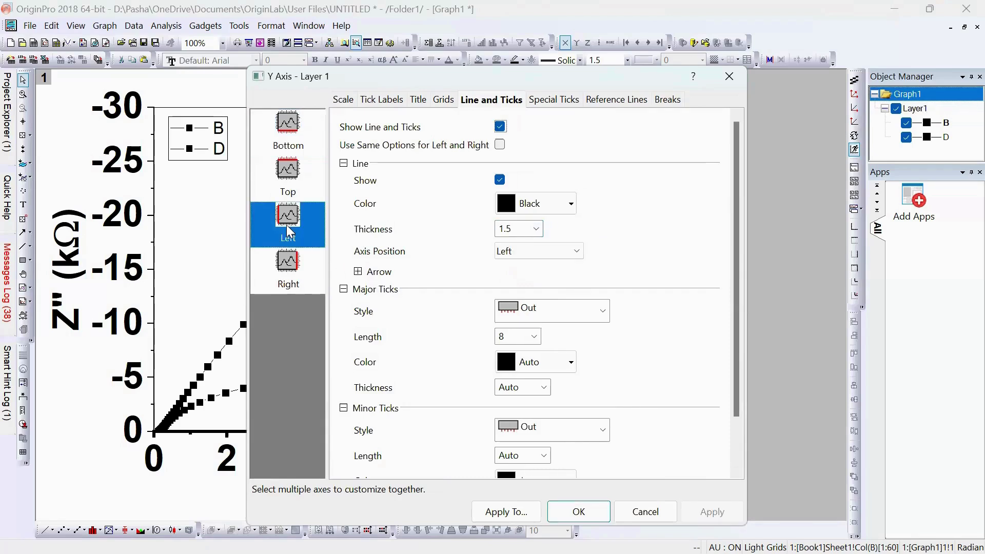
pyautogui.click(536, 229)
pyautogui.click(507, 322)
pyautogui.click(712, 512)
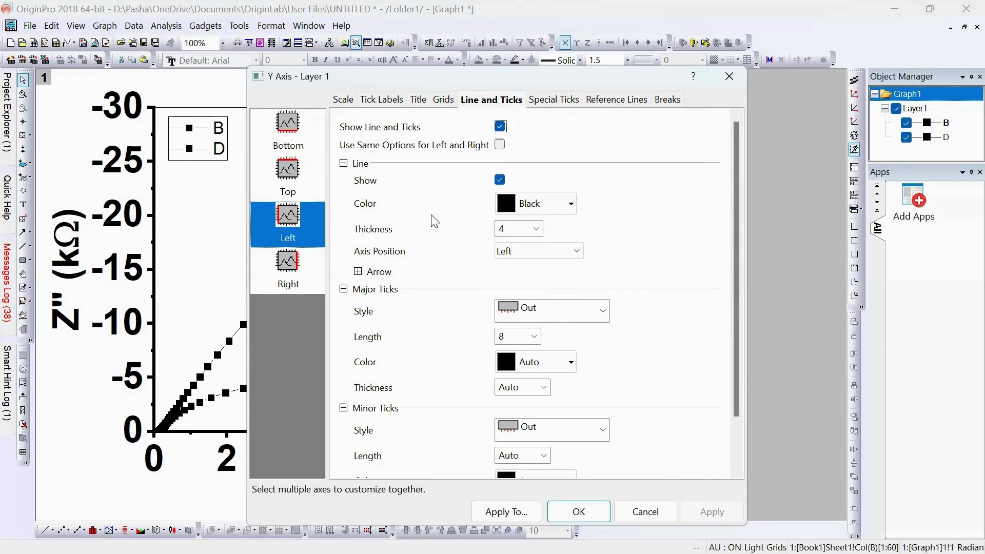
# Show the line and ticks of the top axis and set its line thickness to 4.
pyautogui.click(283, 174)
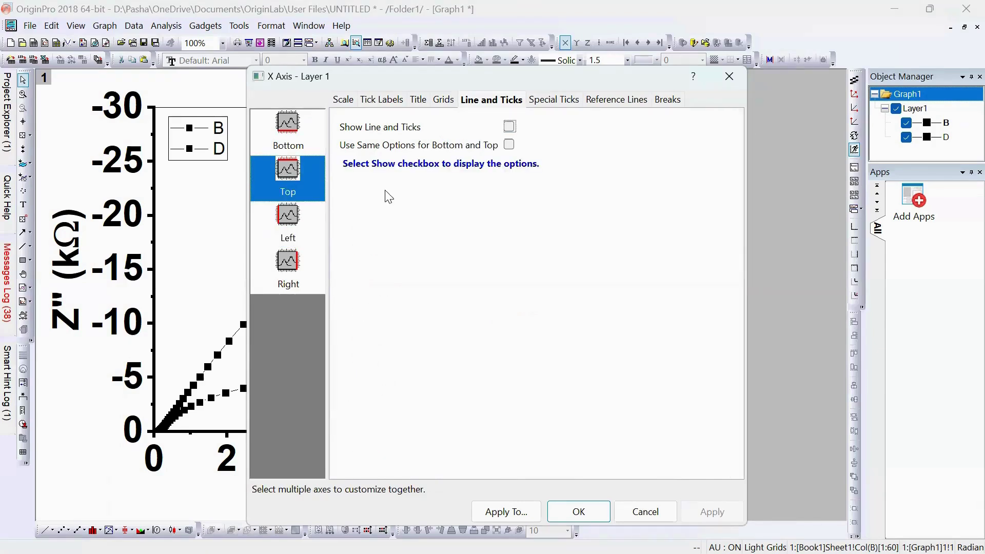
pyautogui.click(509, 127)
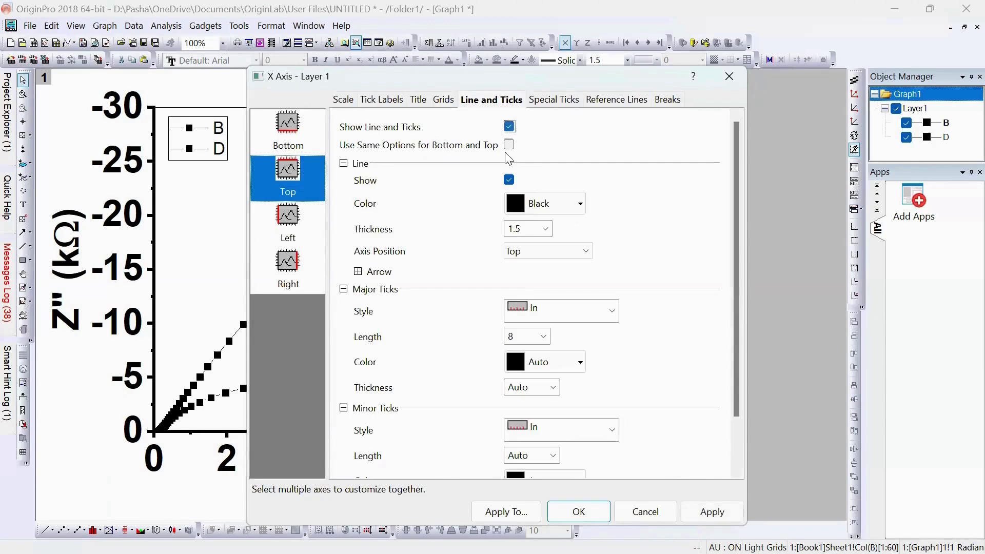
pyautogui.click(545, 229)
pyautogui.click(525, 323)
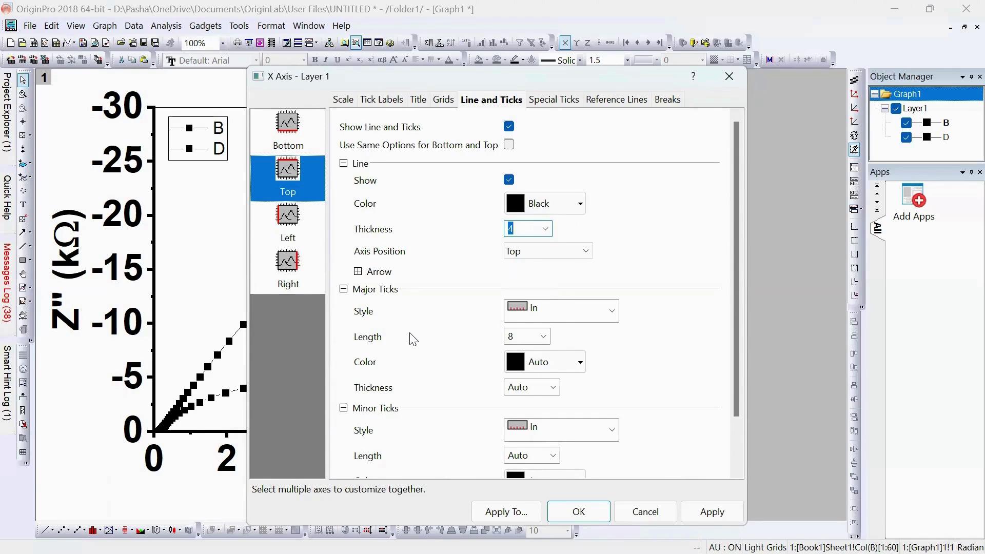
# Set both the major and minor tick styles of the top axis to None.
pyautogui.click(579, 315)
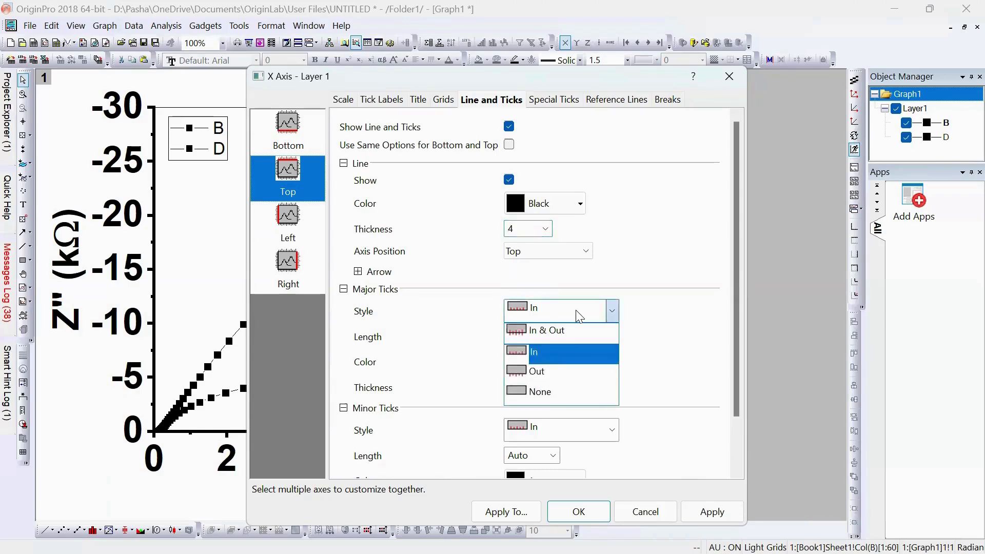
pyautogui.click(567, 391)
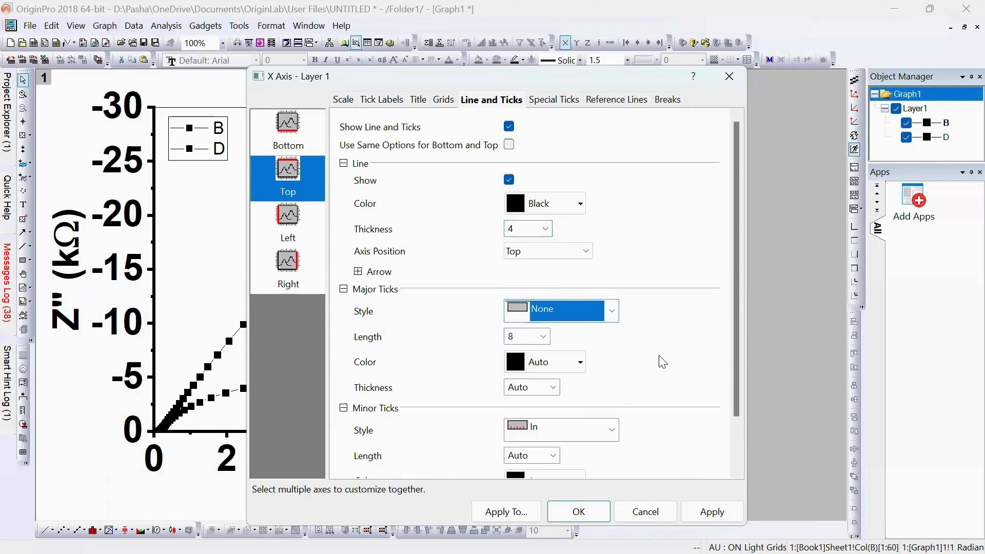
pyautogui.scroll(-1, 659, 363)
pyautogui.click(563, 400)
pyautogui.scroll(-1, 565, 406)
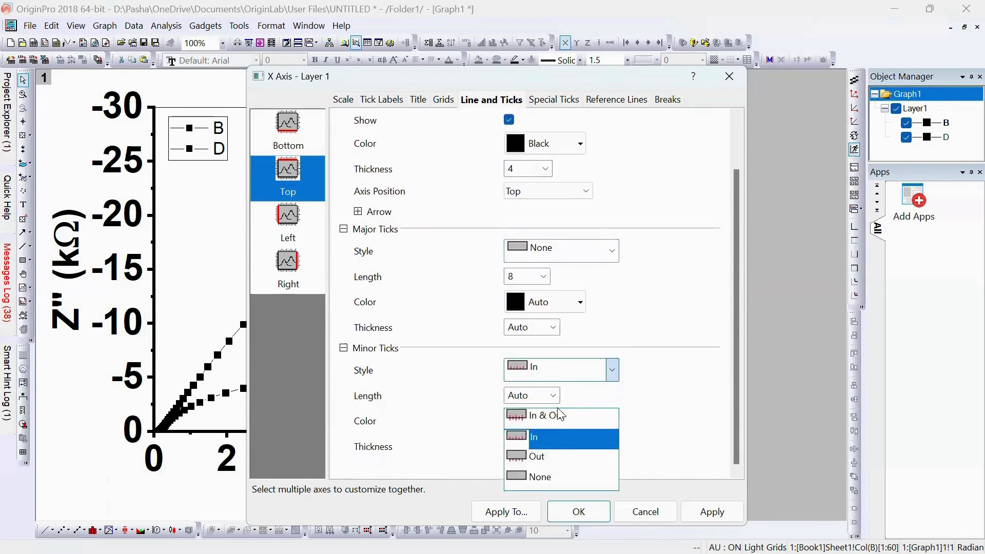
pyautogui.click(562, 477)
pyautogui.click(710, 512)
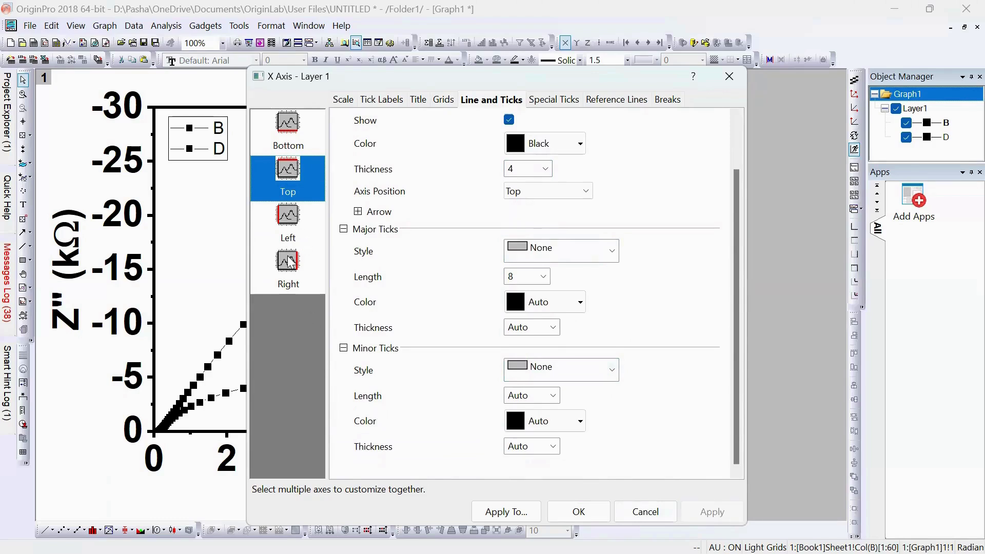
# Show the line and ticks of the right axis and set its line thickness to 4.
pyautogui.click(288, 264)
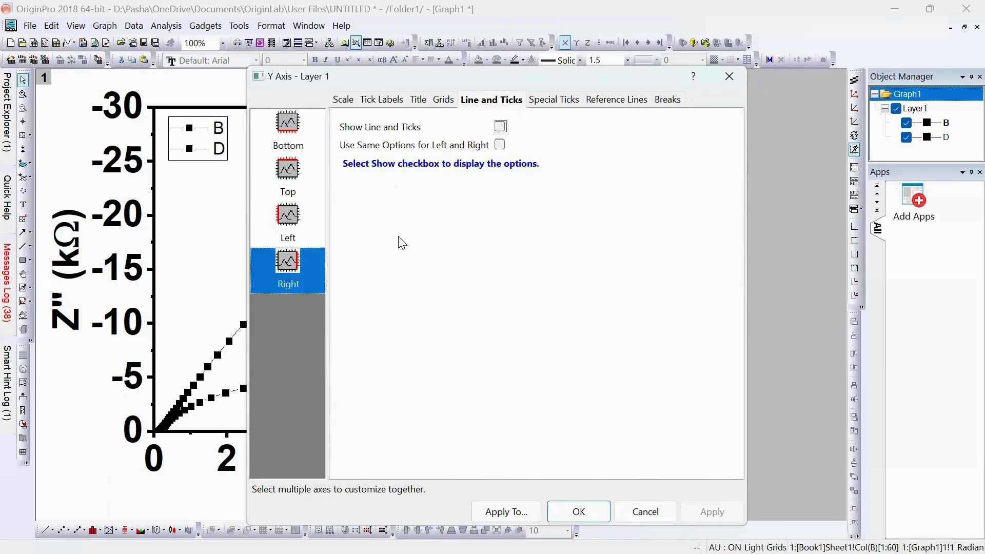
pyautogui.click(500, 126)
pyautogui.click(536, 229)
pyautogui.click(512, 322)
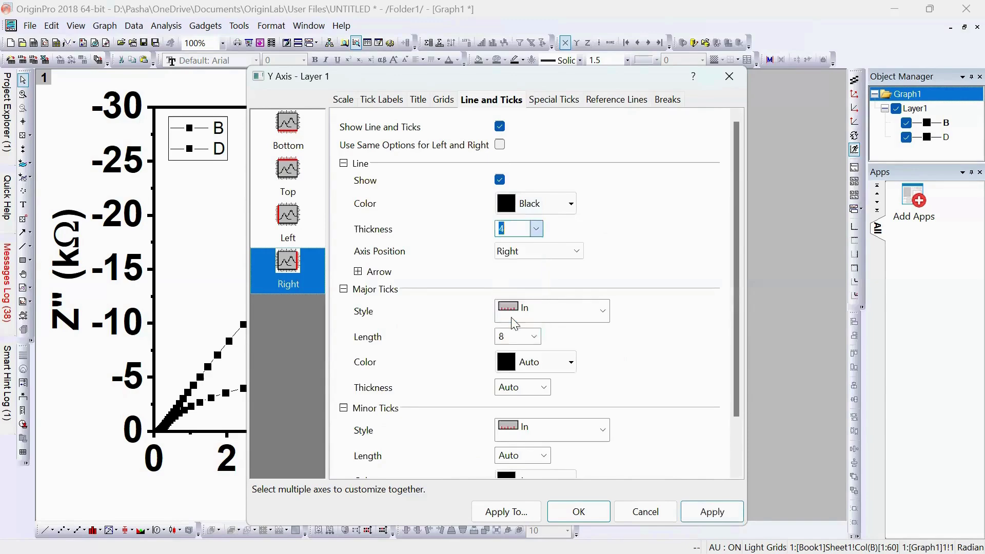
# Set the right axis's major and minor tick styles to None and close the axis settings.
pyautogui.click(547, 313)
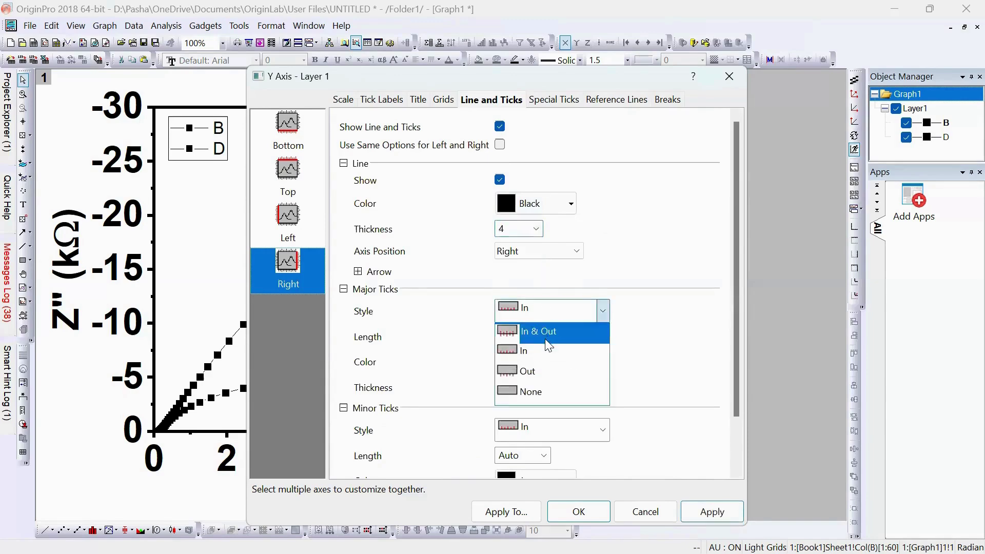
pyautogui.click(534, 391)
pyautogui.scroll(-1, 556, 408)
pyautogui.click(556, 397)
pyautogui.click(531, 476)
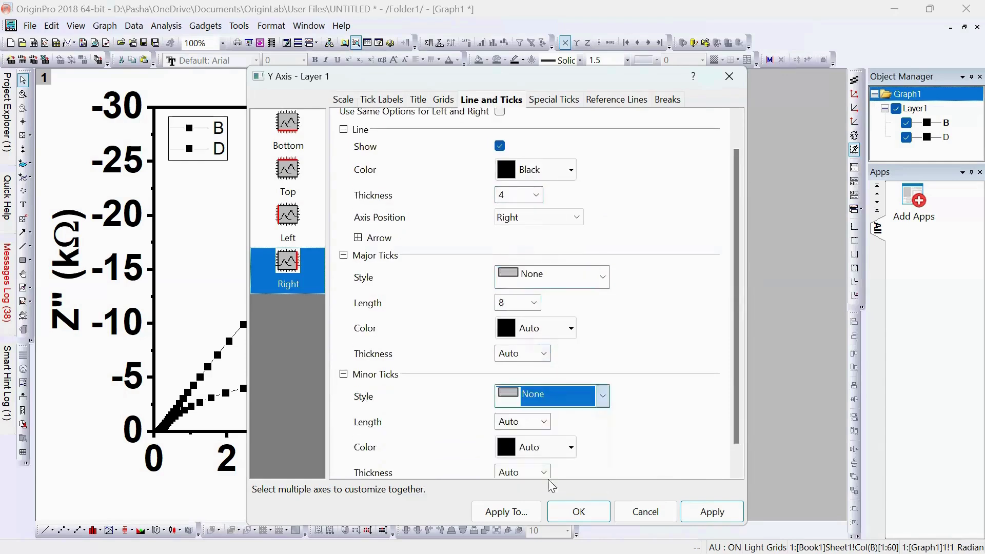
pyautogui.click(711, 512)
pyautogui.click(575, 513)
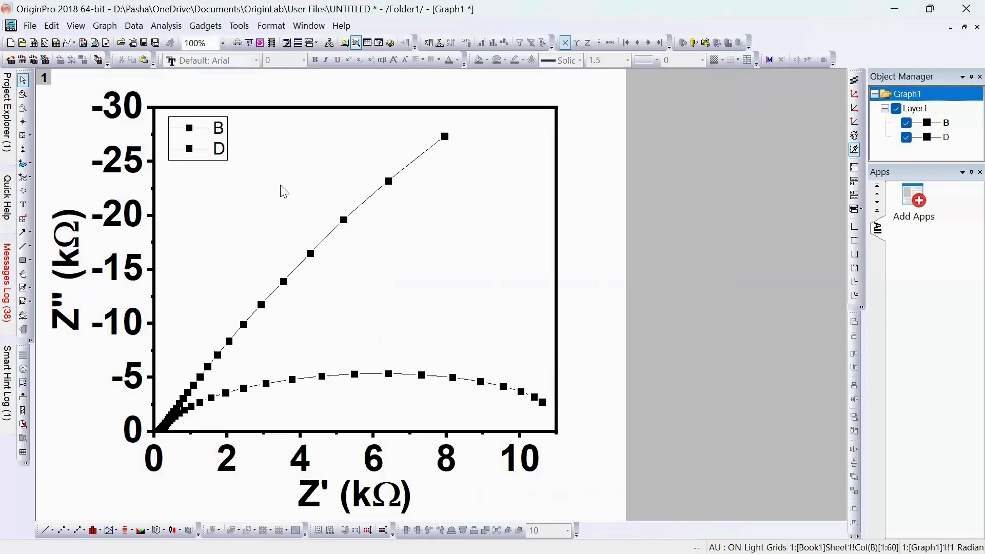
# Replace the two legend entries' text with "Material 1" and "Material 2".
pyautogui.doubleClick(221, 138)
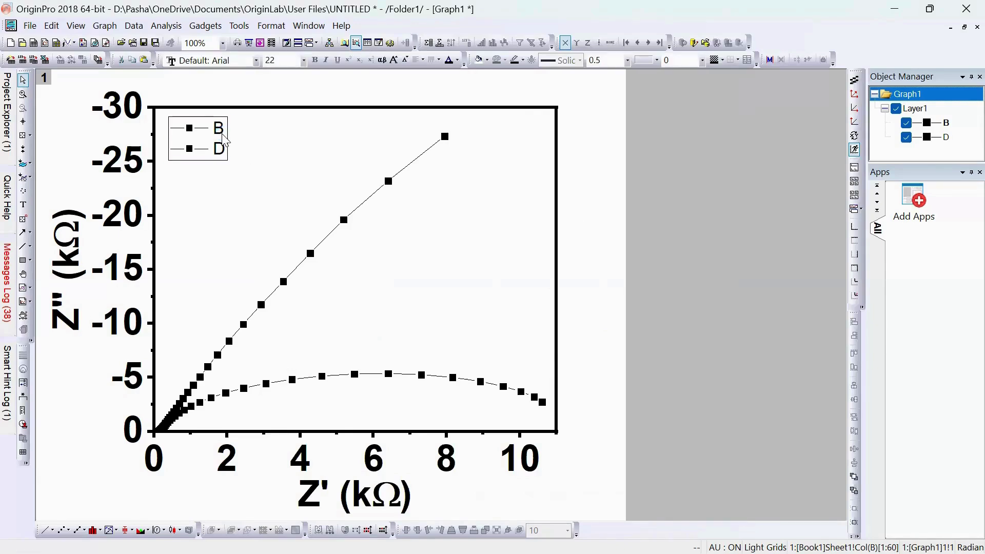
pyautogui.moveTo(327, 221); pyautogui.dragTo(383, 223)
pyautogui.write('M')
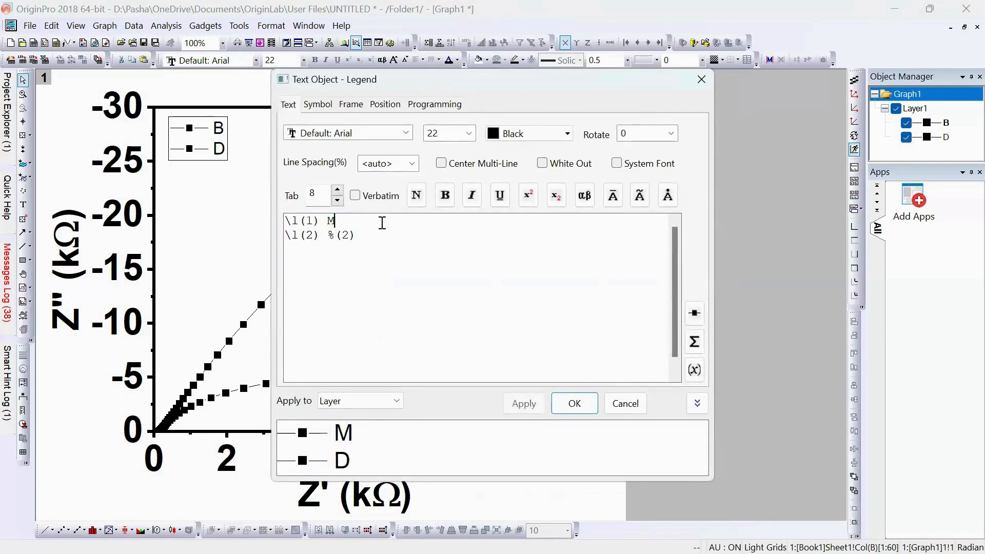
pyautogui.write('aterial 1')
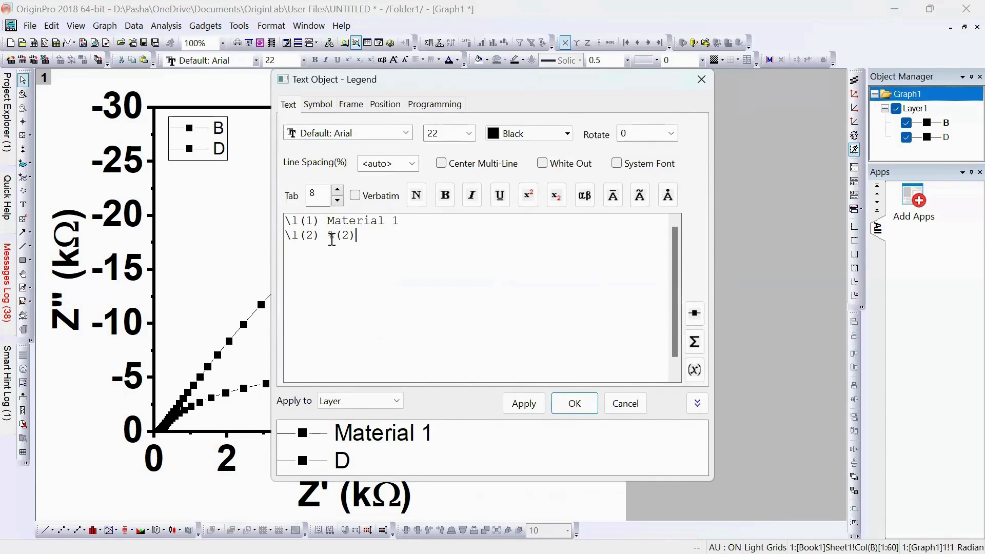
pyautogui.keyDown('shift'); pyautogui.click(380, 244); pyautogui.keyUp('shift')
pyautogui.write('Material ')
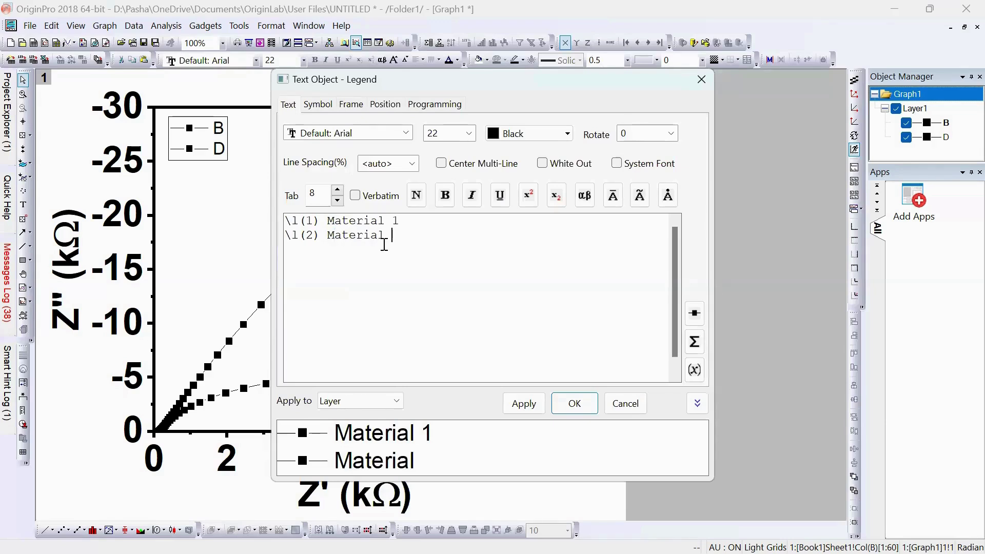
pyautogui.write('2')
# Make both the Material 1 and Material 2 legend lines bold.
pyautogui.hotkey('ctrl', 'a')
pyautogui.moveTo(412, 273); pyautogui.dragTo(277, 240)
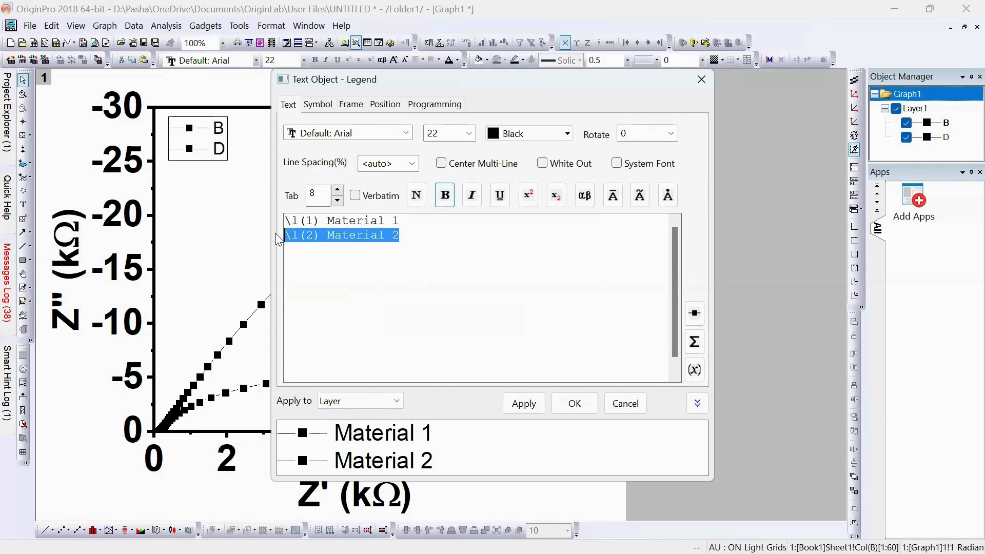
pyautogui.click(445, 195)
pyautogui.click(433, 244)
pyautogui.moveTo(400, 220); pyautogui.dragTo(268, 225)
pyautogui.click(445, 195)
pyautogui.click(462, 244)
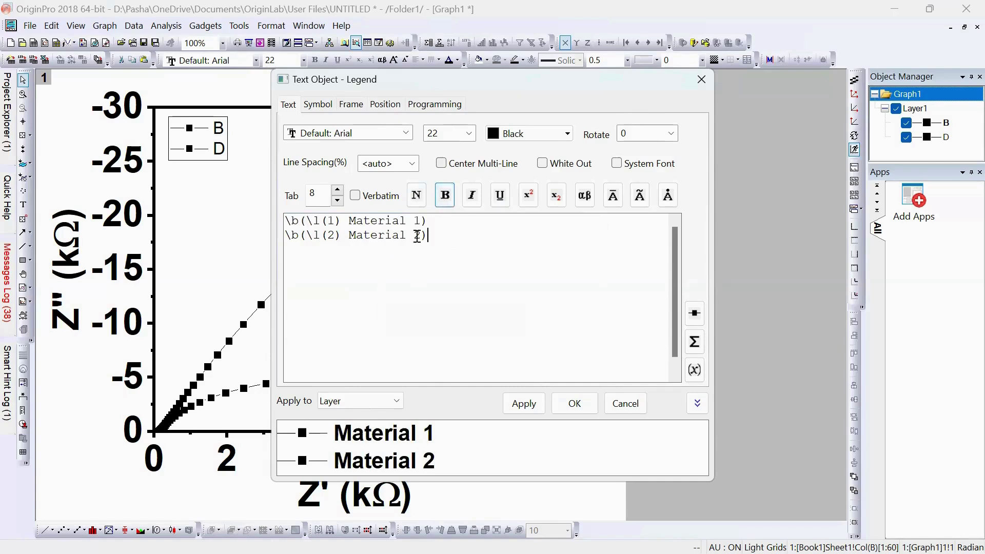
# Set the font size of both legend lines to 28 and accept the legend text settings.
pyautogui.moveTo(417, 236); pyautogui.dragTo(277, 220)
pyautogui.click(469, 134)
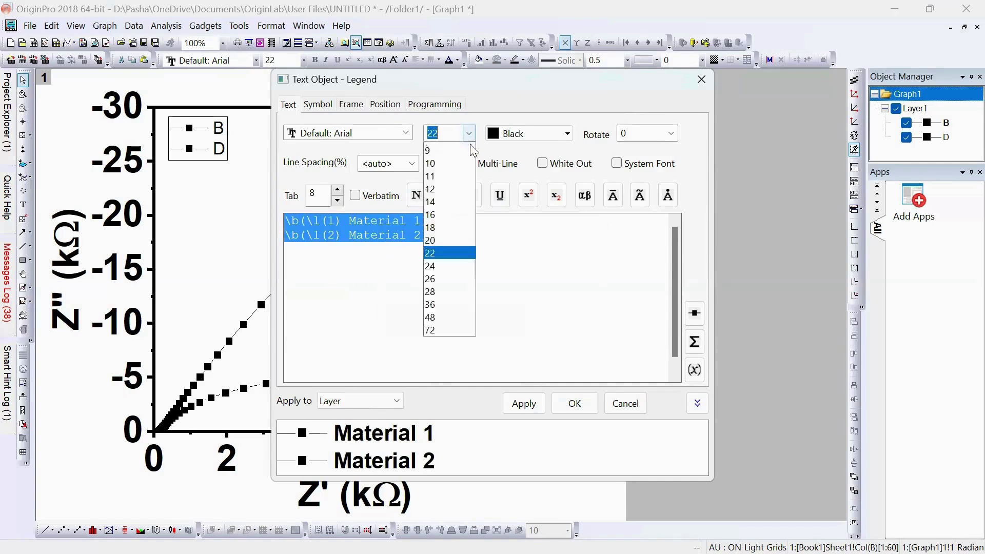
pyautogui.click(441, 291)
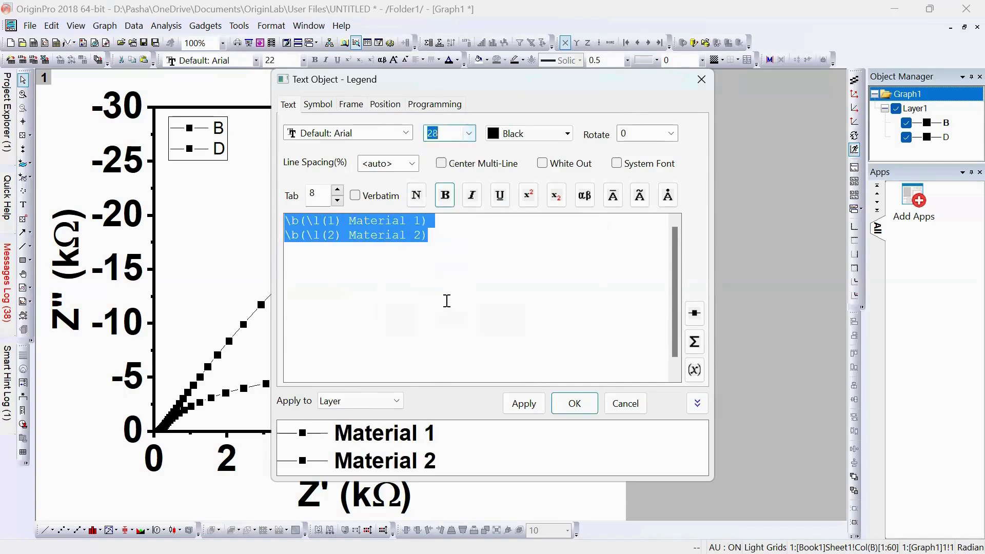
pyautogui.click(575, 404)
pyautogui.click(260, 218)
pyautogui.click(597, 226)
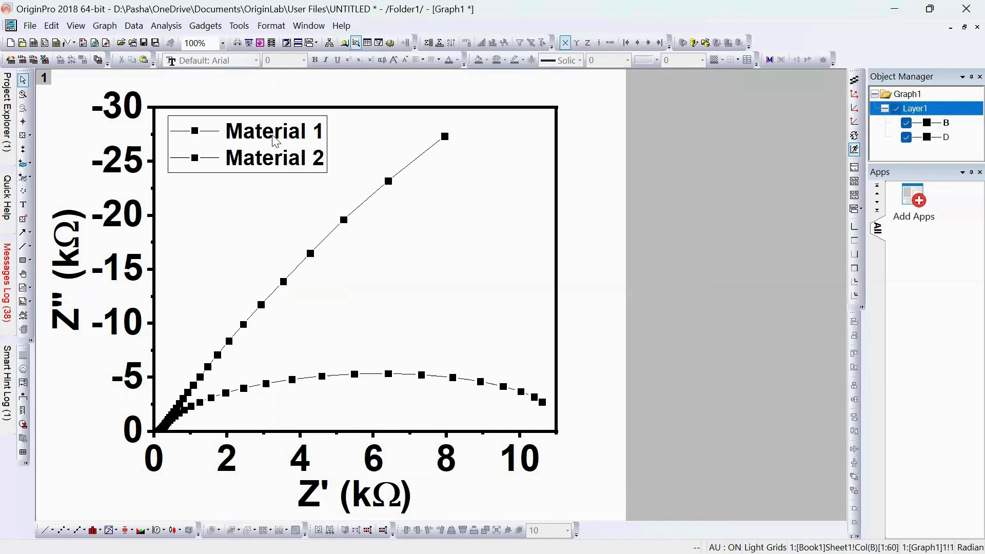
# Remove the box around the legend by setting its frame to None.
pyautogui.click(288, 123)
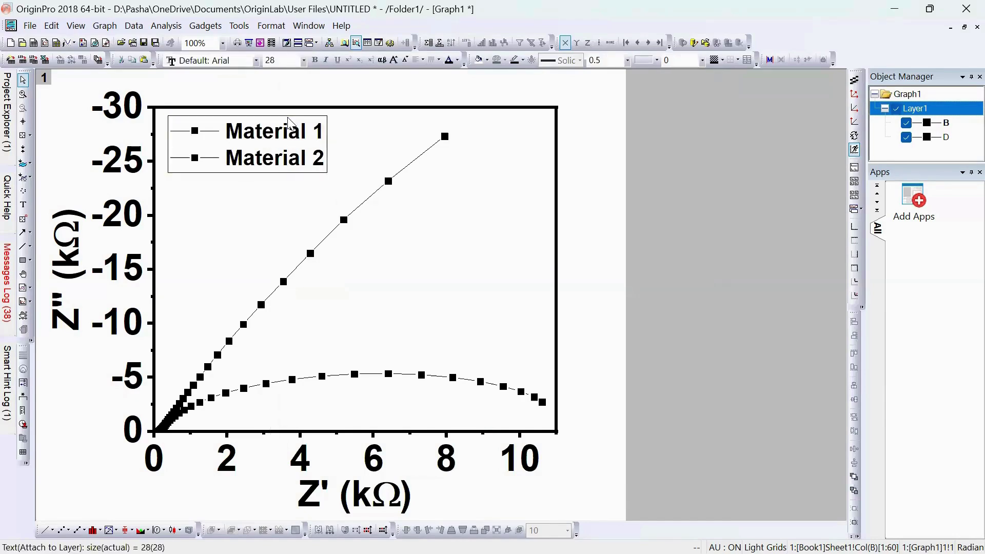
pyautogui.doubleClick(288, 123)
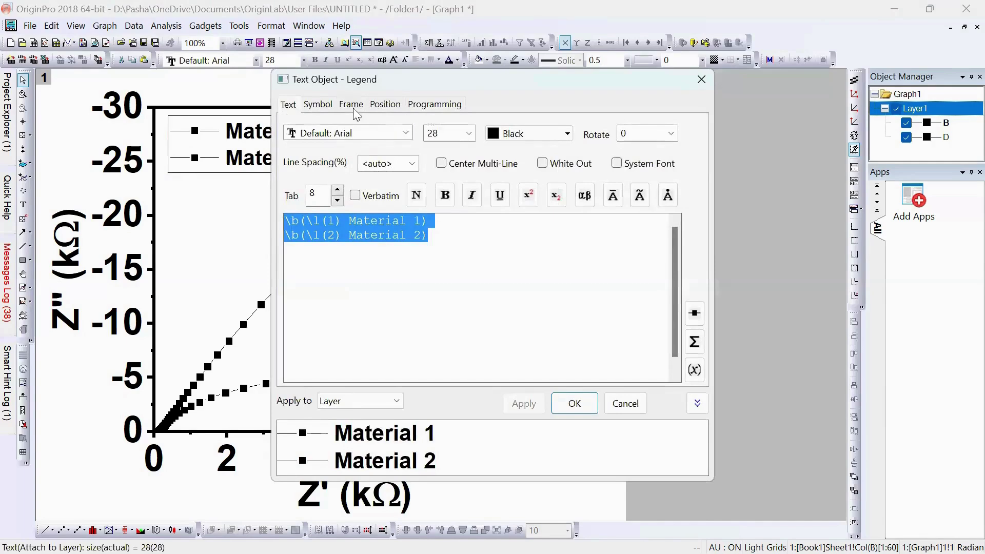
pyautogui.click(351, 104)
pyautogui.click(366, 129)
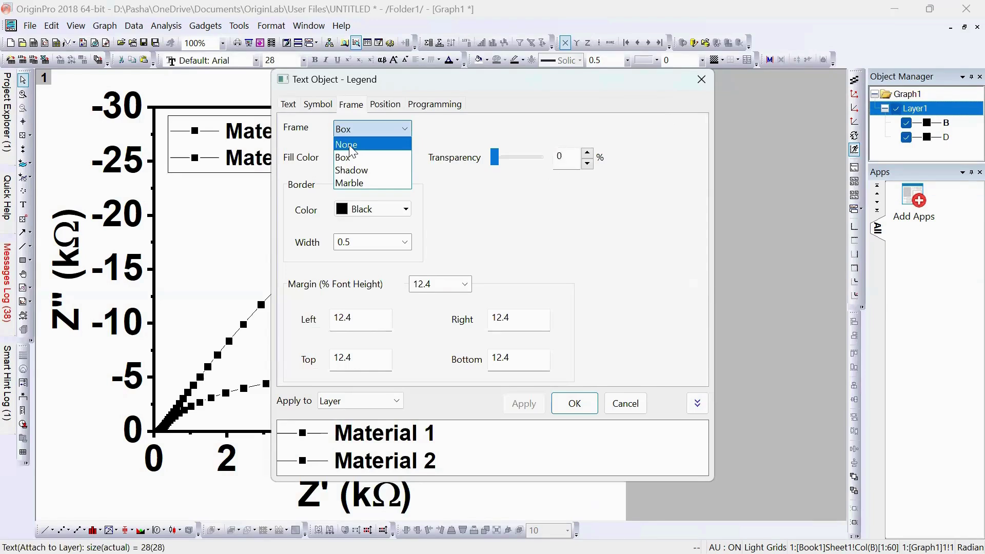
pyautogui.click(349, 145)
pyautogui.click(572, 402)
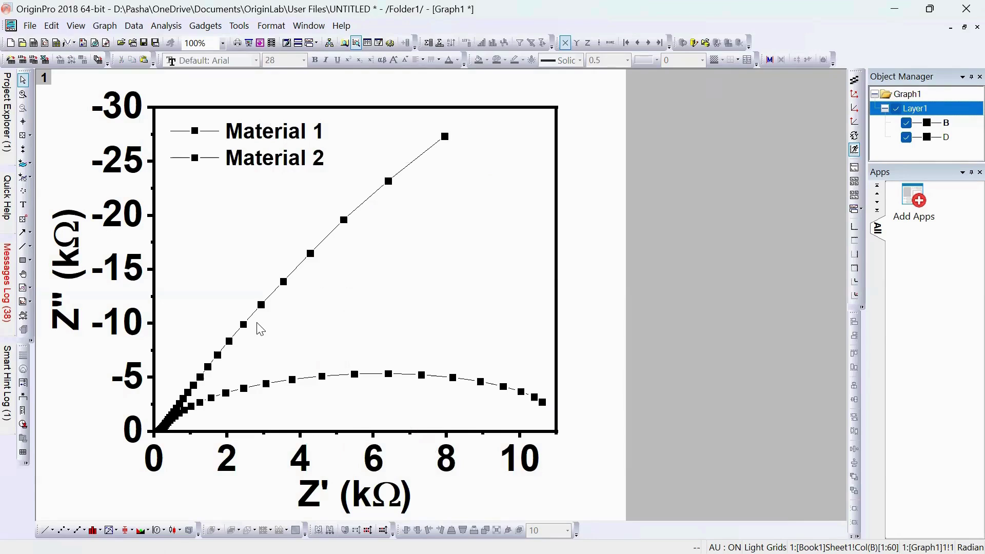
# Change the symbols of the steep C(X), D(Y) curve to shaded spheres of size 12.
pyautogui.click(445, 137)
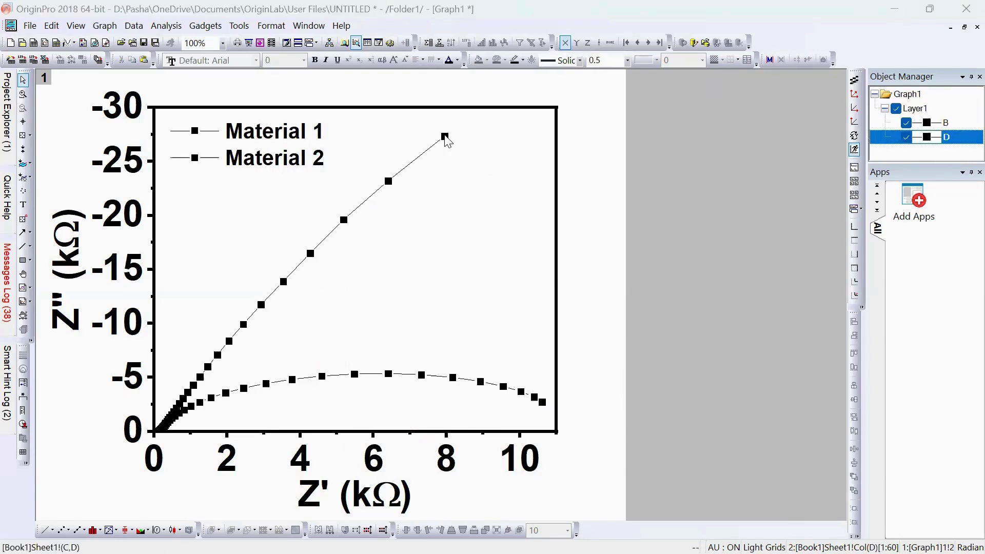
pyautogui.doubleClick(446, 137)
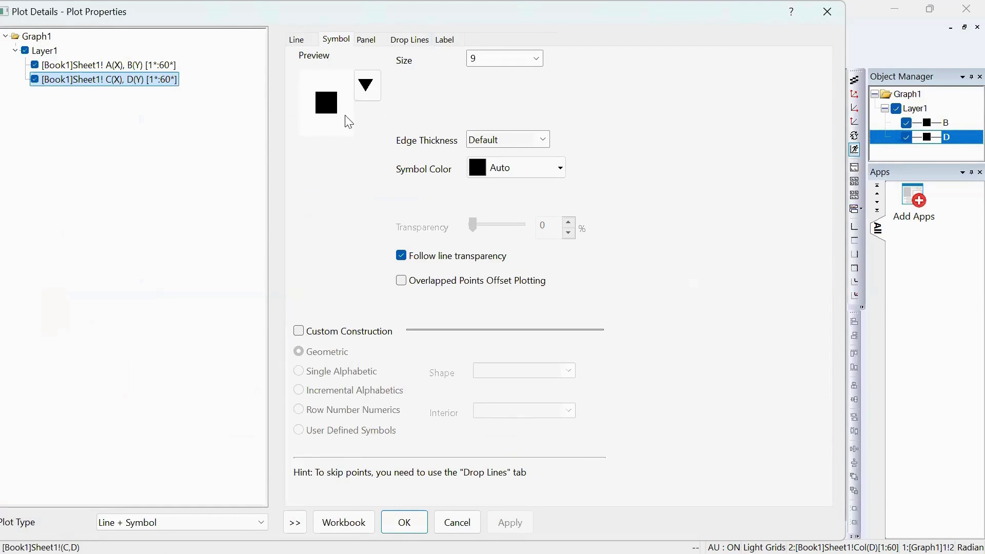
pyautogui.click(374, 92)
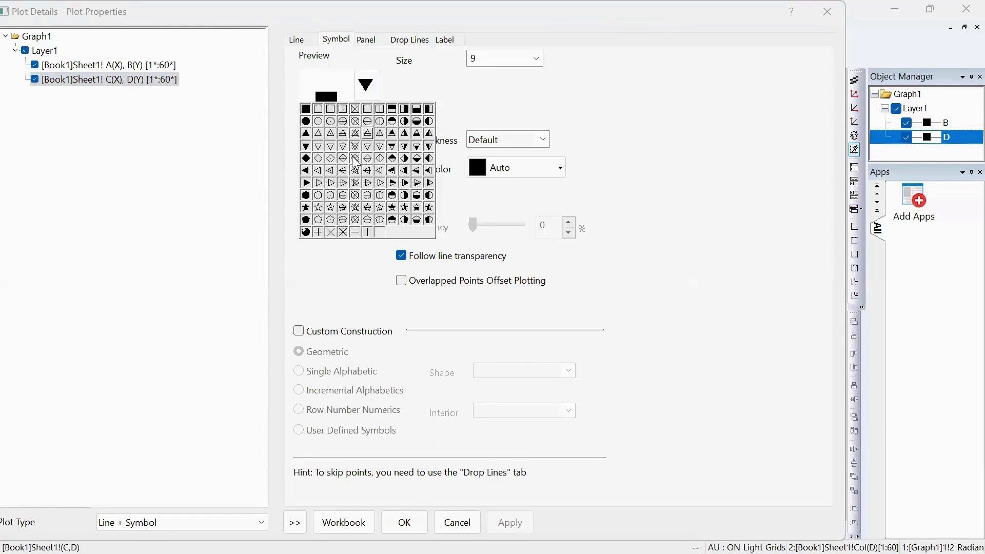
pyautogui.click(305, 232)
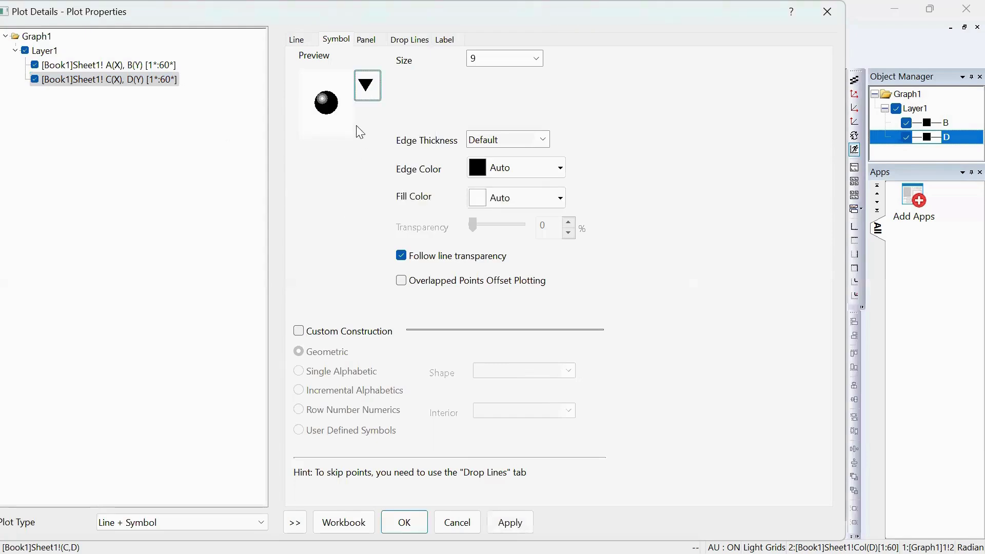
pyautogui.click(538, 59)
pyautogui.click(490, 139)
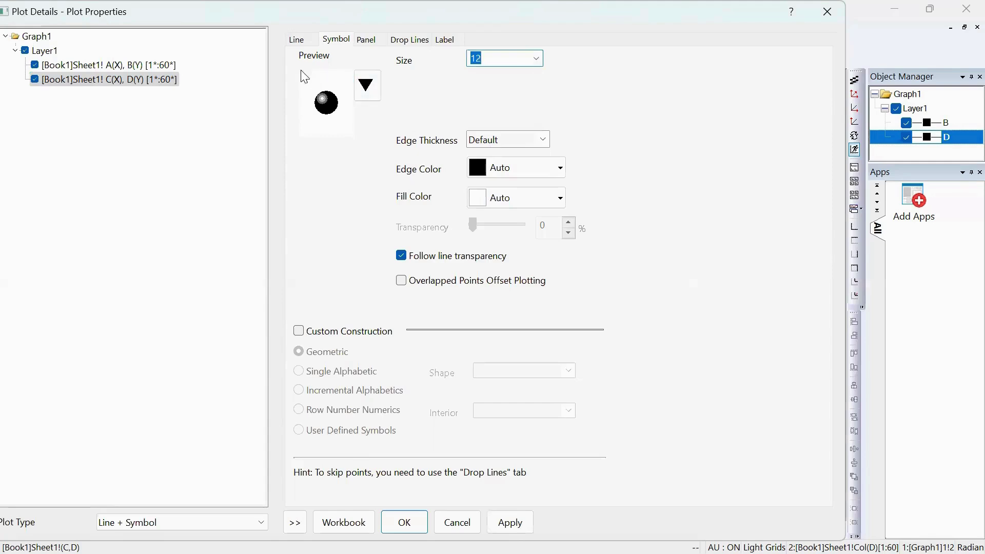
# Set the line width of the C(X), D(Y) curve to 4 and apply the change.
pyautogui.click(302, 46)
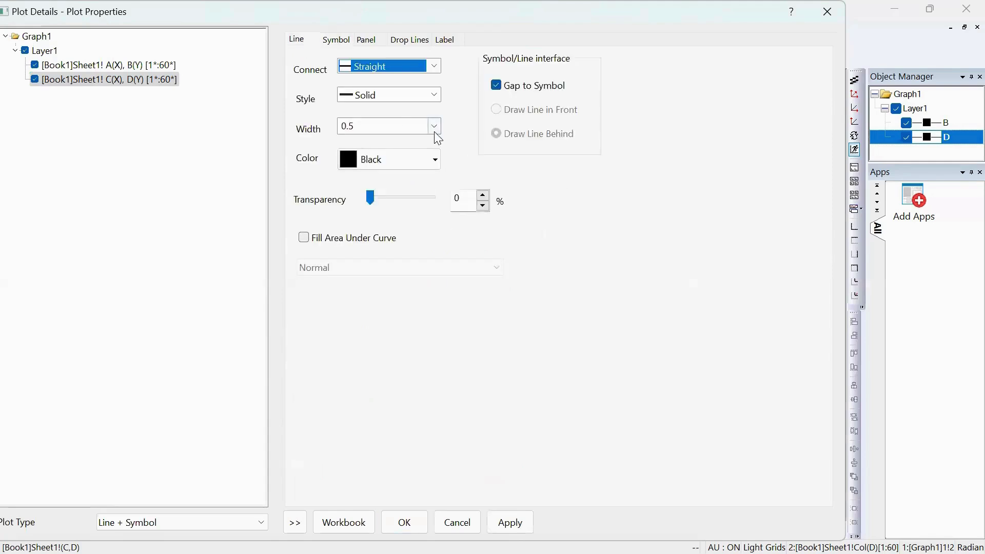
pyautogui.click(435, 126)
pyautogui.click(365, 226)
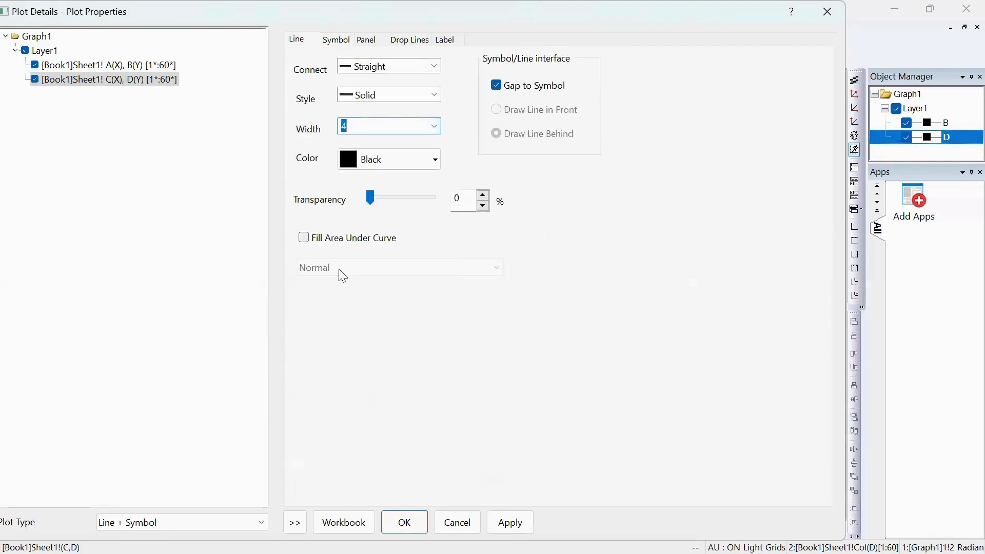
pyautogui.click(510, 523)
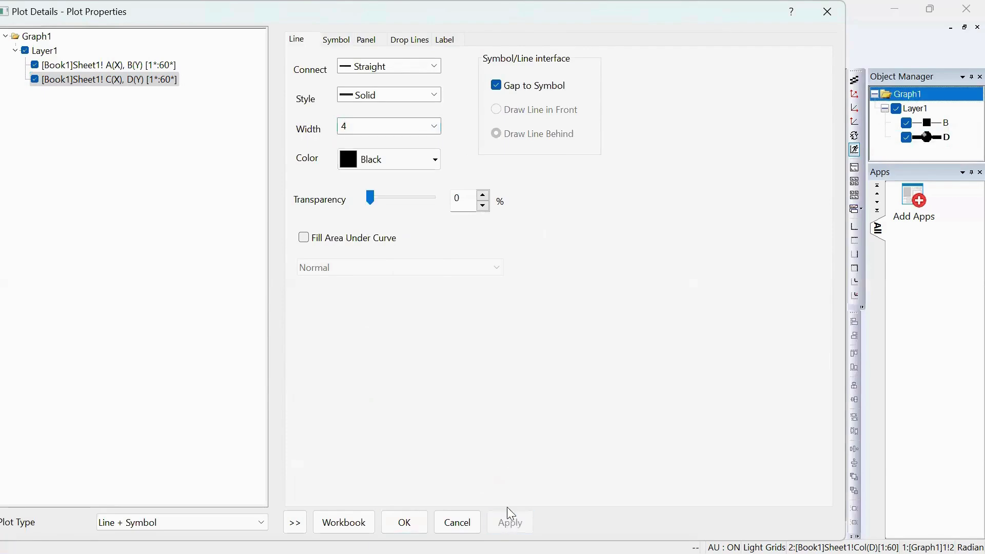
# Set the A(X), B(Y) curve's line width to 4 and change its symbols to shaded spheres.
pyautogui.click(104, 66)
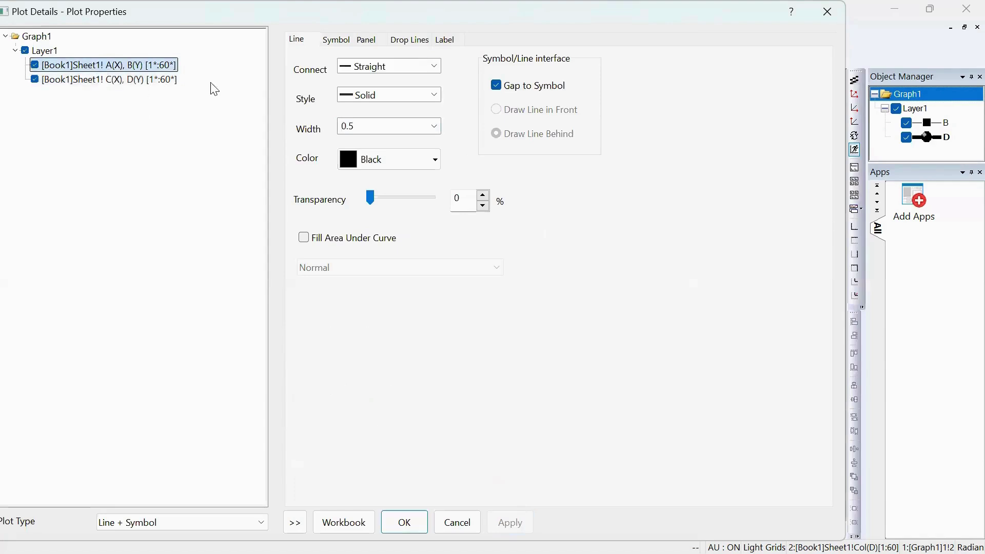
pyautogui.click(435, 126)
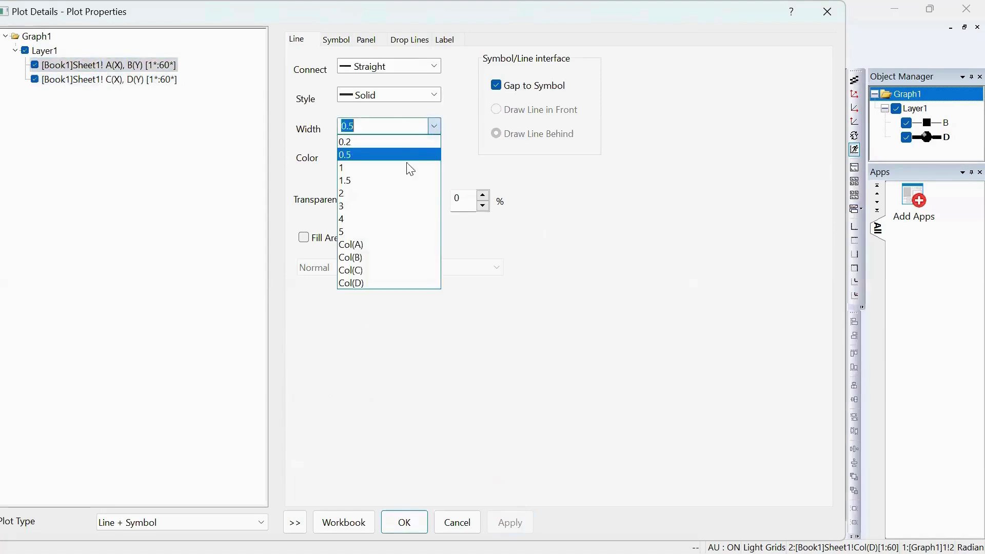
pyautogui.click(369, 219)
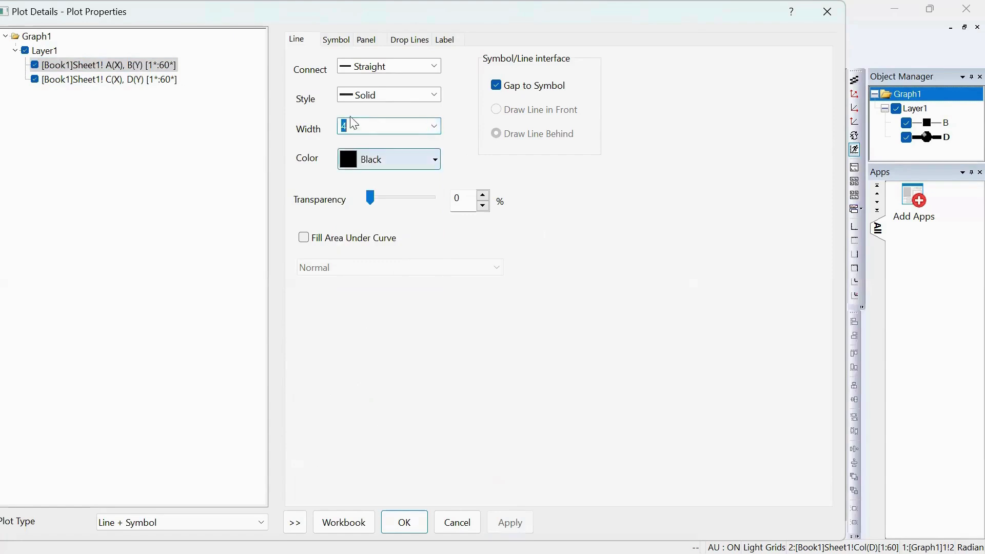
pyautogui.click(331, 45)
pyautogui.click(365, 88)
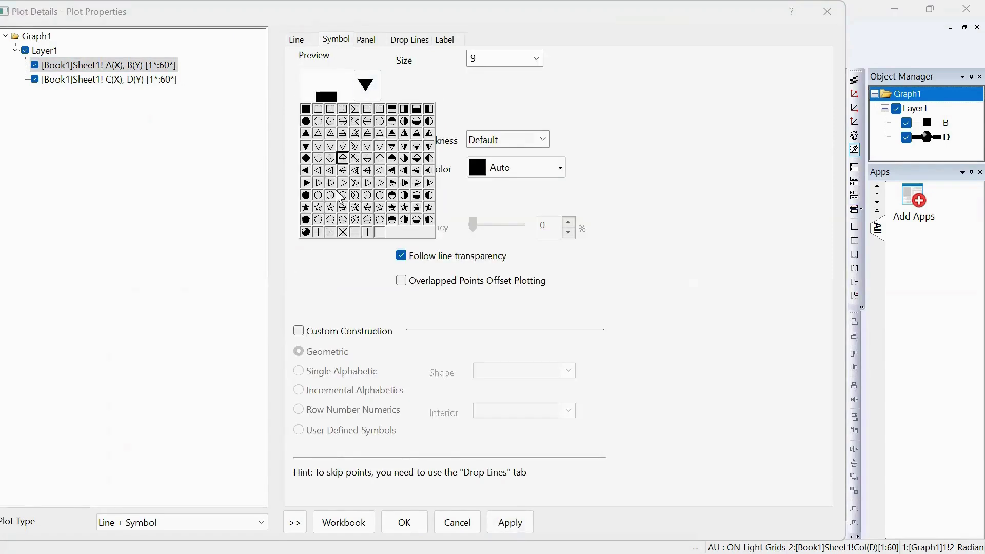
pyautogui.click(306, 232)
pyautogui.click(414, 523)
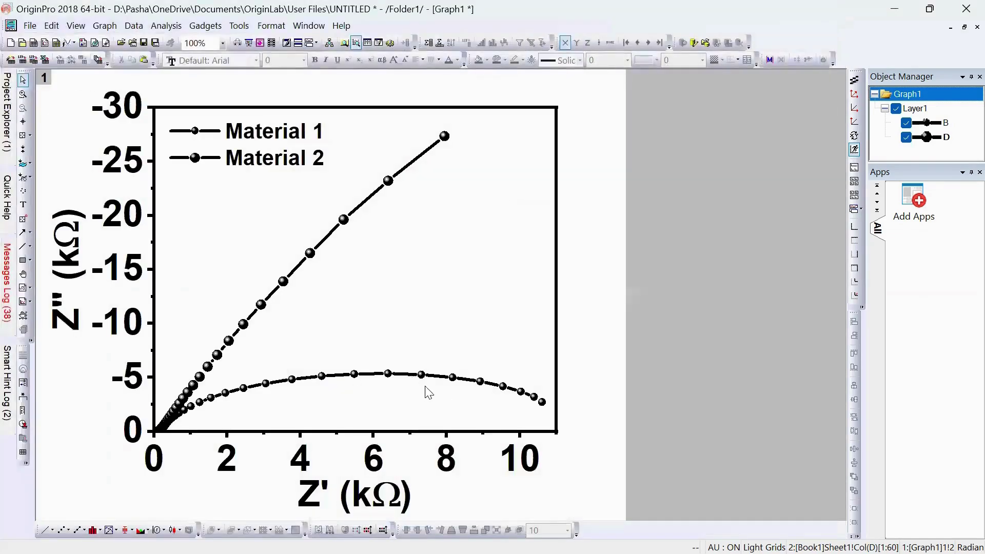
# Set the symbol size of the lower A(X), B(Y) curve to 12.
pyautogui.click(421, 376)
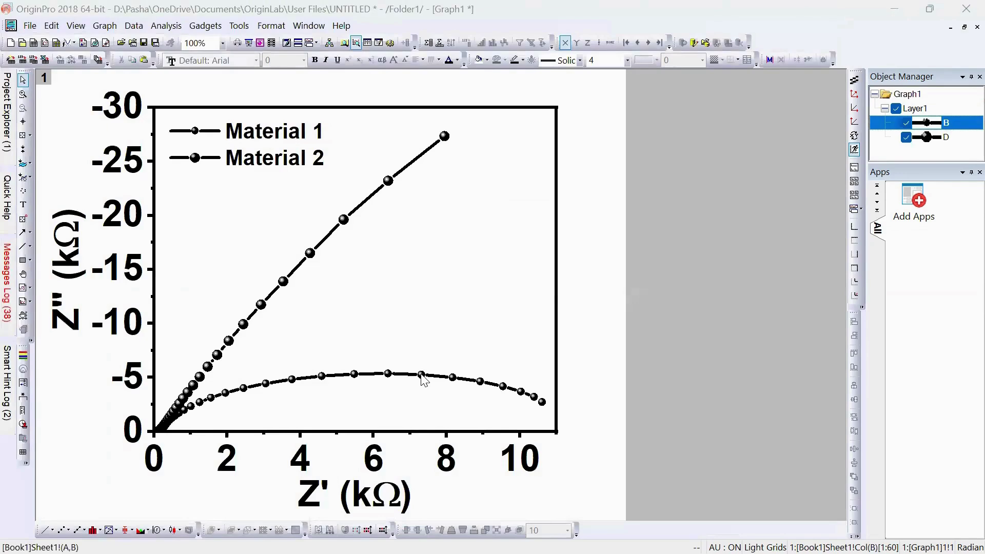
pyautogui.doubleClick(422, 375)
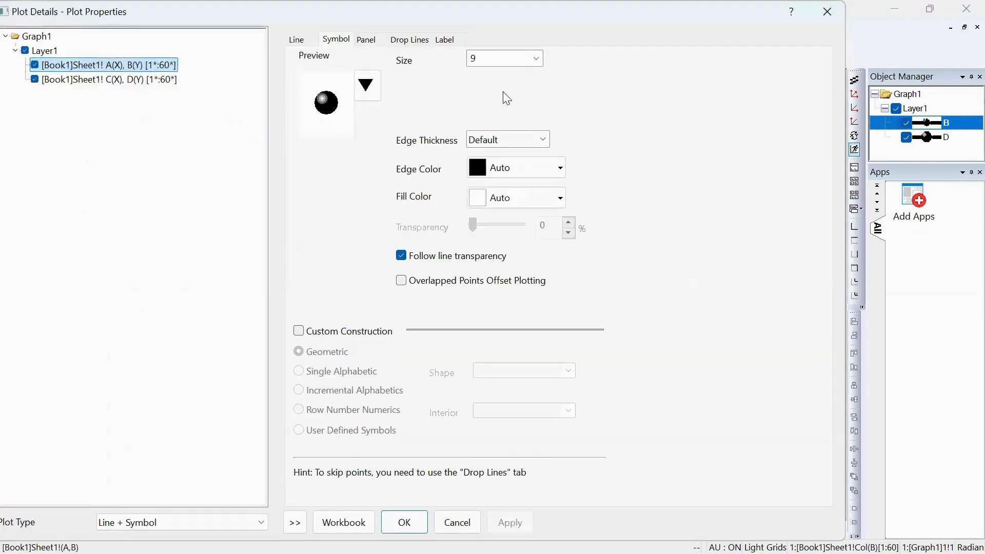
pyautogui.click(537, 59)
pyautogui.click(488, 139)
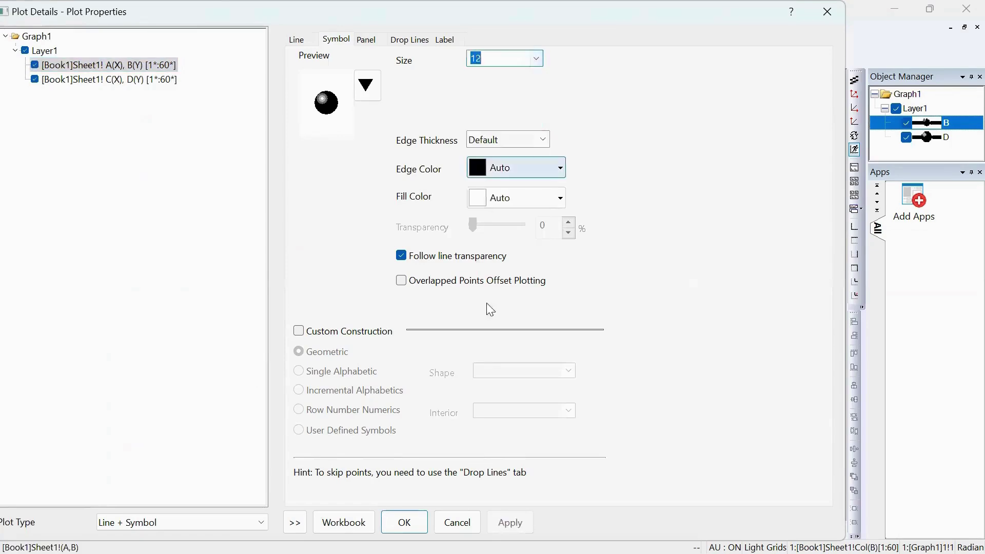
pyautogui.click(404, 522)
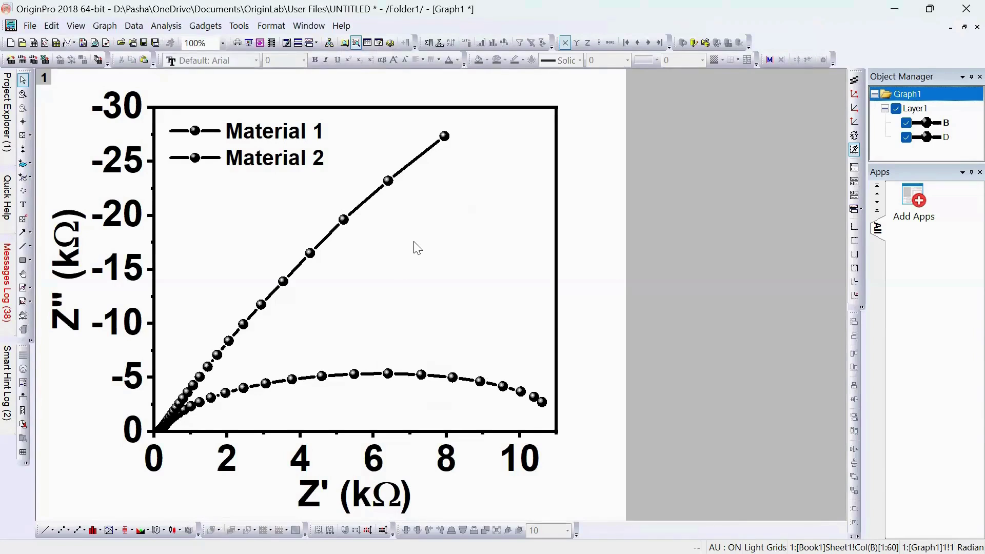
# Set the line color of the lower A(X), B(Y) curve to red and confirm the plot details.
pyautogui.click(249, 160)
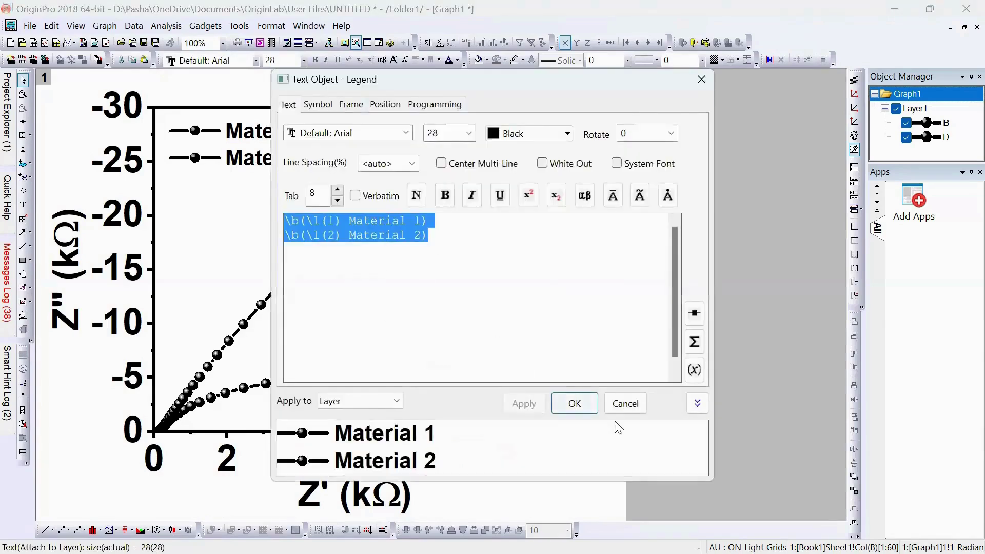
pyautogui.click(626, 402)
pyautogui.click(354, 375)
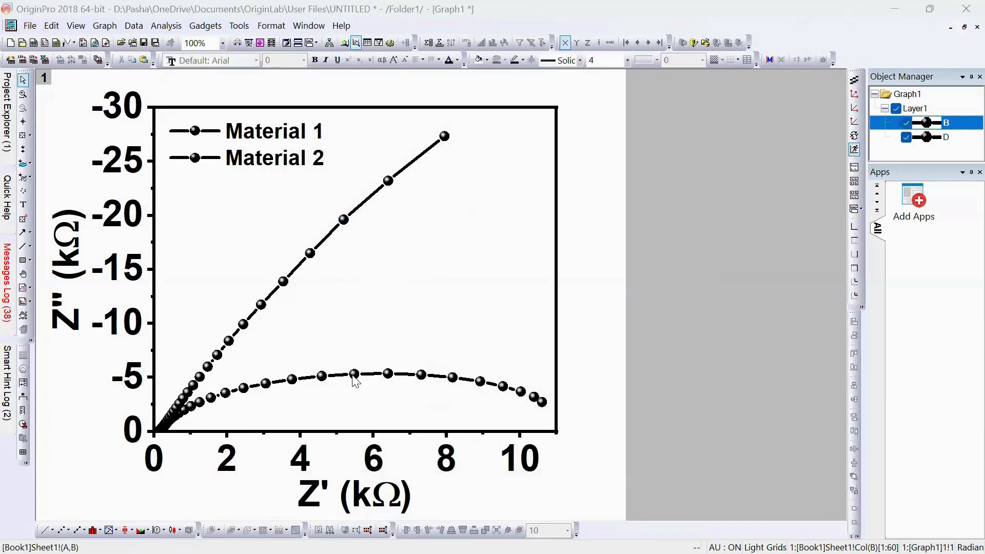
pyautogui.doubleClick(354, 379)
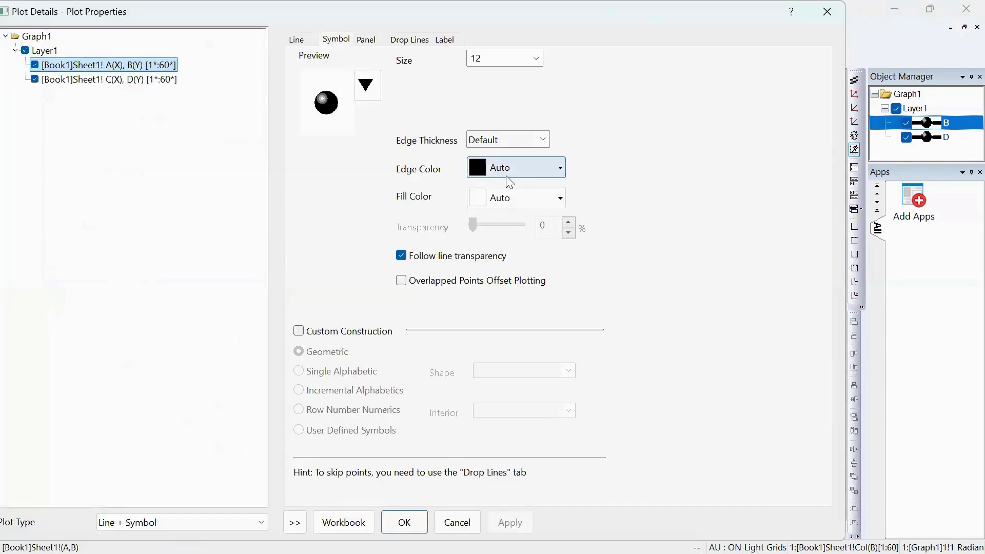
pyautogui.click(297, 39)
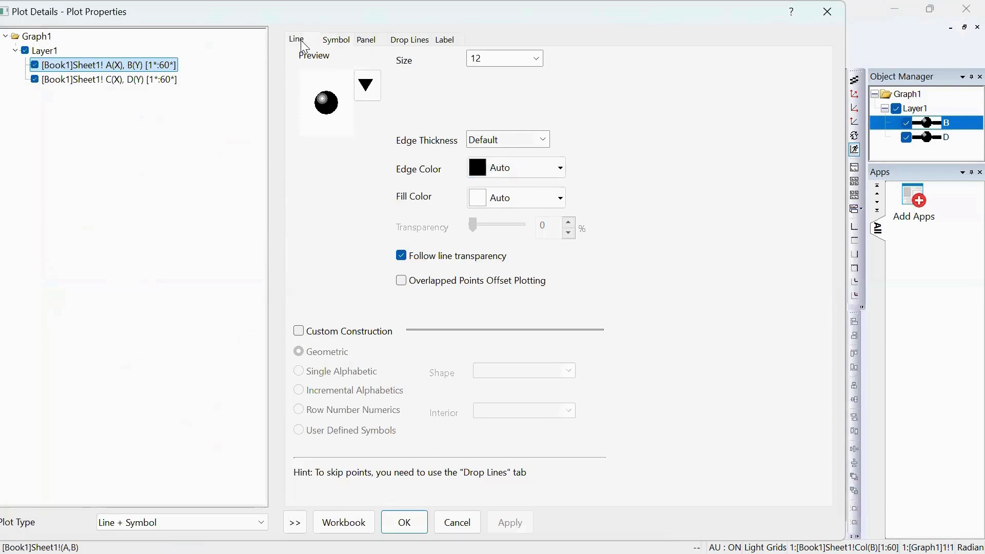
pyautogui.click(405, 164)
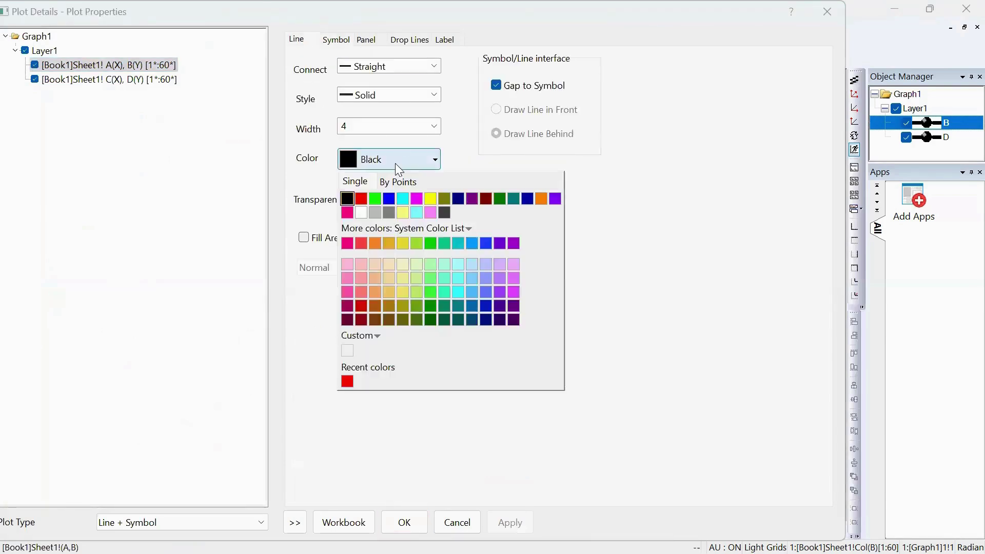
pyautogui.click(358, 199)
pyautogui.click(406, 523)
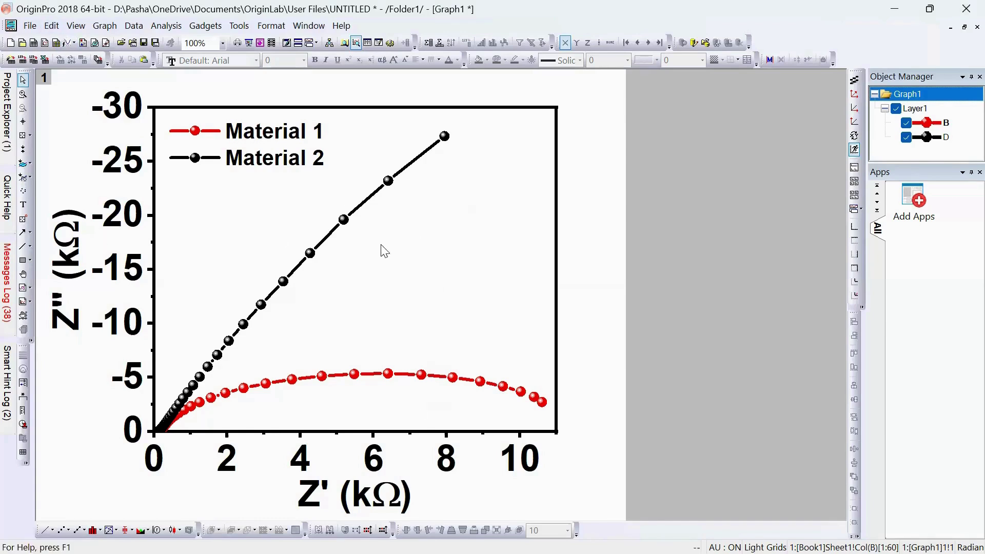
# Copy the finished graph page, switch to PowerPoint and create a blank presentation.
pyautogui.click(51, 26)
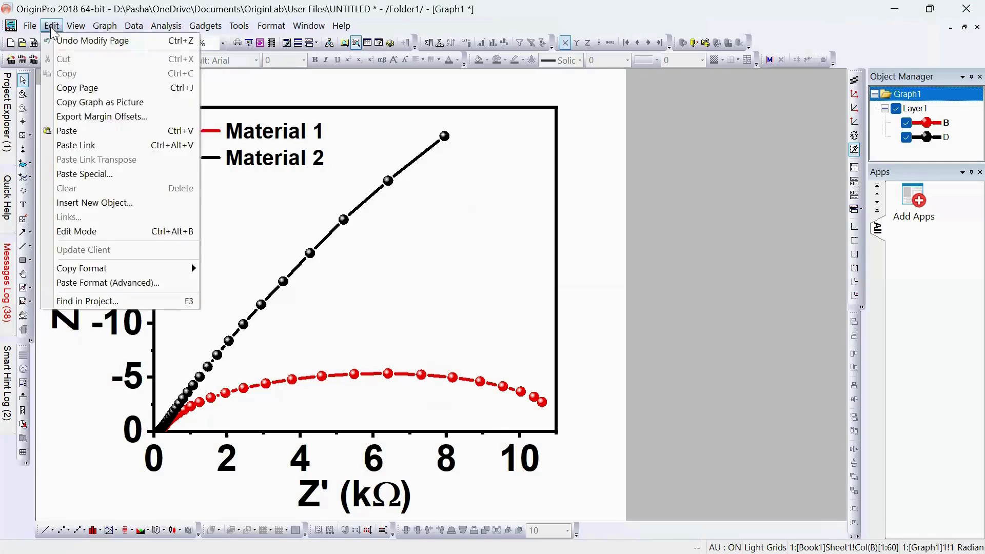
pyautogui.click(77, 88)
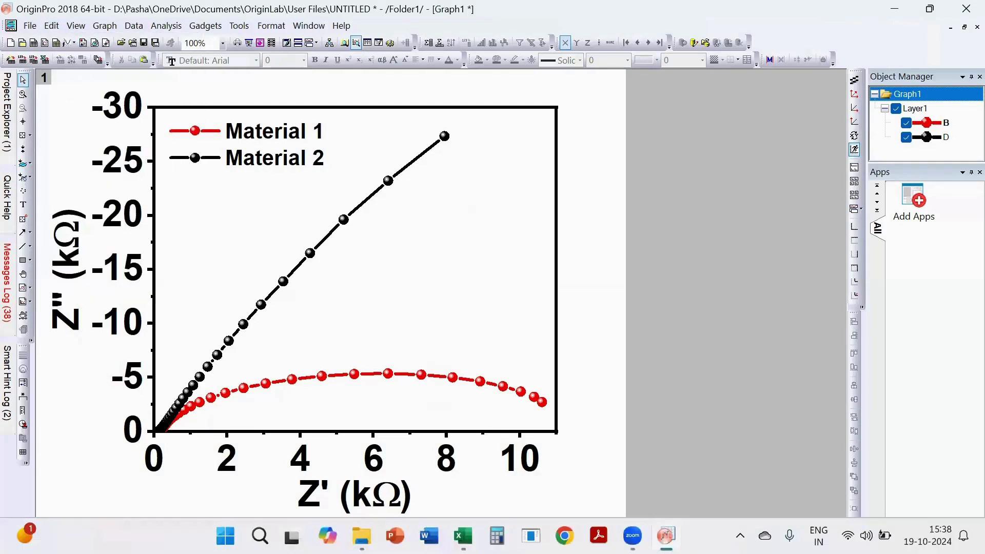
pyautogui.click(394, 535)
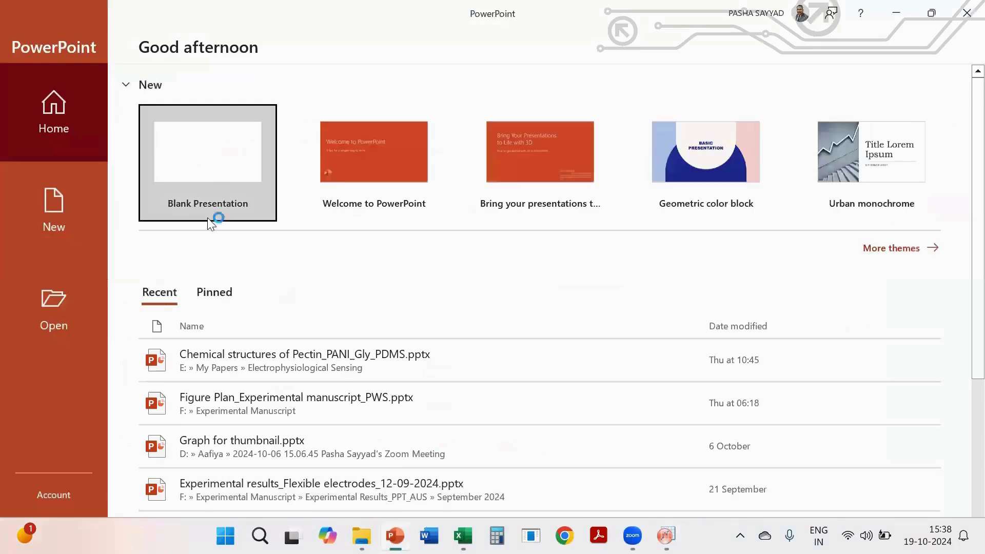
pyautogui.click(211, 172)
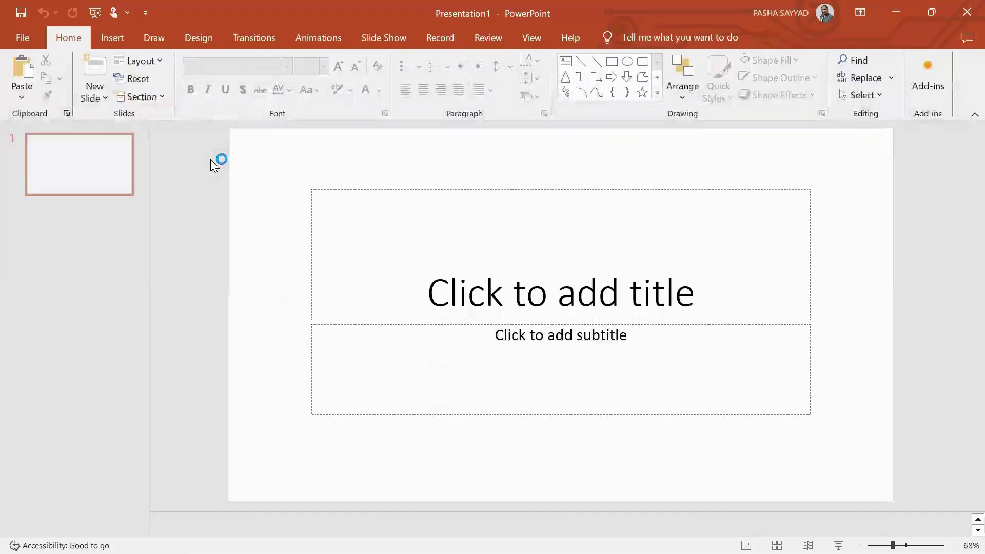
# Add a slide with the Blank layout after the title slide and paste the copied graph onto it.
pyautogui.click(87, 226)
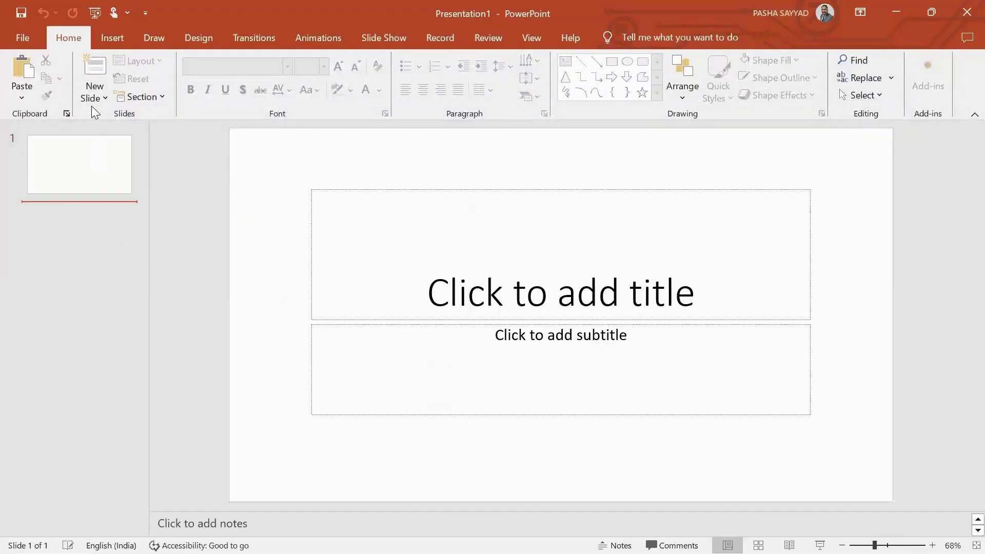
pyautogui.click(93, 96)
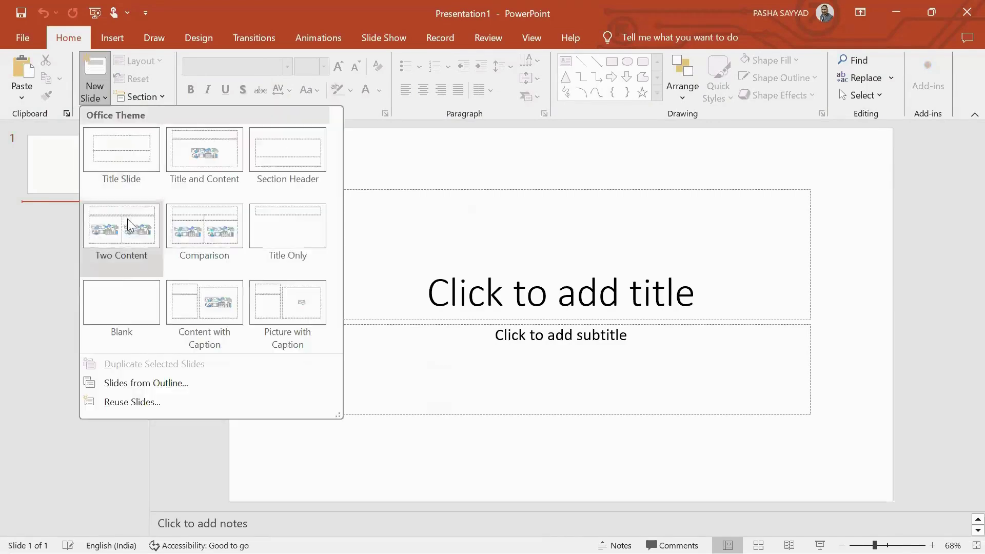
pyautogui.click(131, 289)
pyautogui.rightClick(330, 245)
pyautogui.click(358, 294)
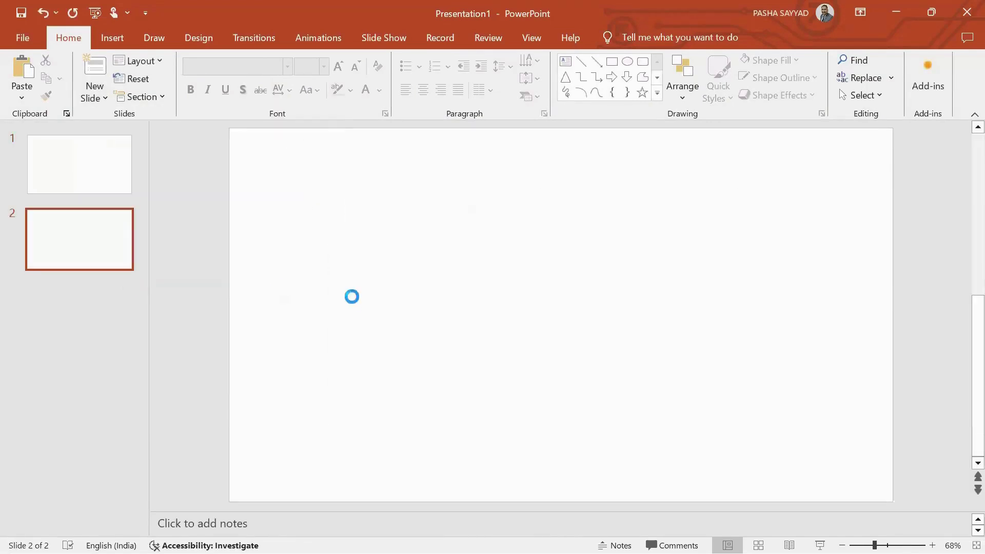
# Move the pasted graph to the left half of the slide and enlarge it to about half the slide's width.
pyautogui.moveTo(526, 314); pyautogui.dragTo(351, 315)
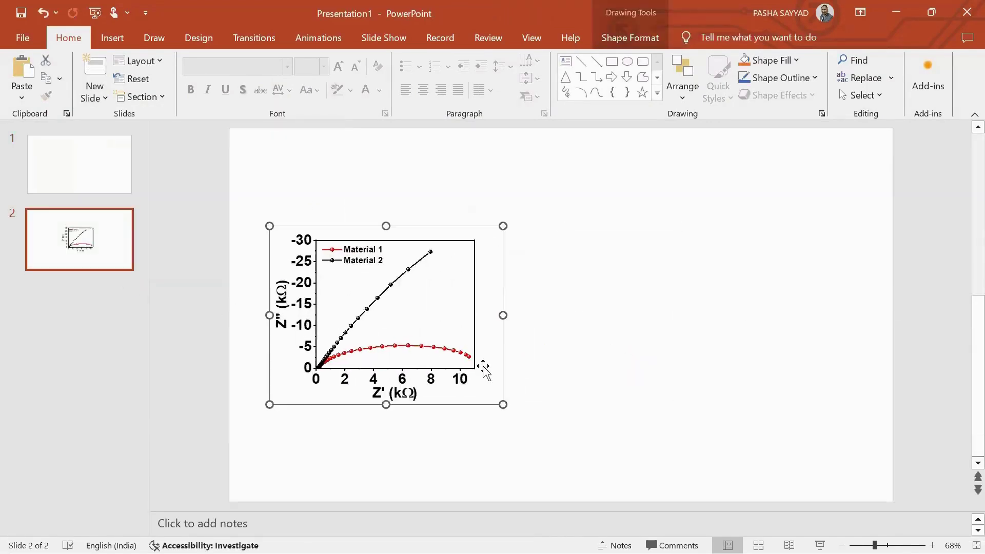
pyautogui.moveTo(503, 404); pyautogui.dragTo(631, 354)
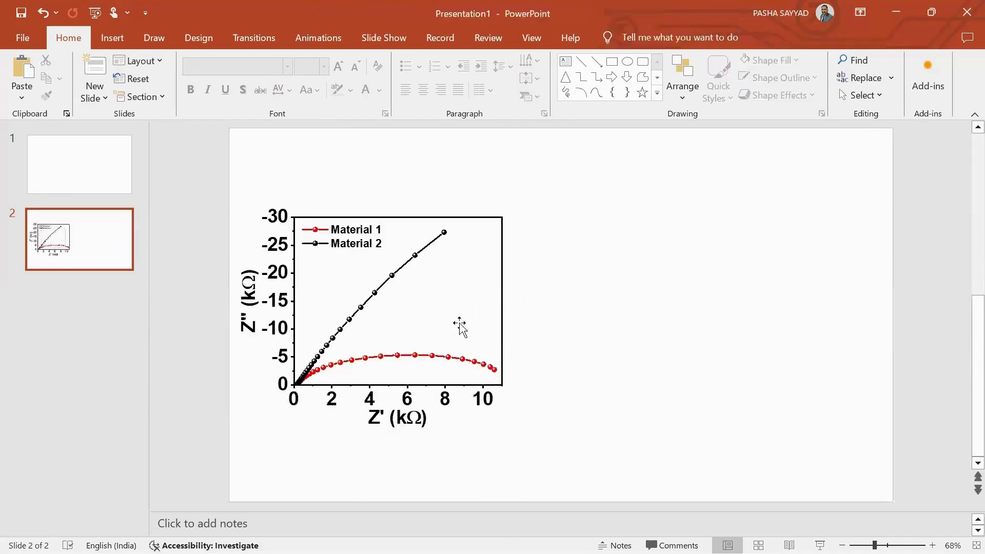
pyautogui.moveTo(460, 325); pyautogui.dragTo(466, 325)
pyautogui.moveTo(545, 431); pyautogui.dragTo(593, 351)
pyautogui.moveTo(367, 330); pyautogui.dragTo(387, 330)
pyautogui.click(662, 347)
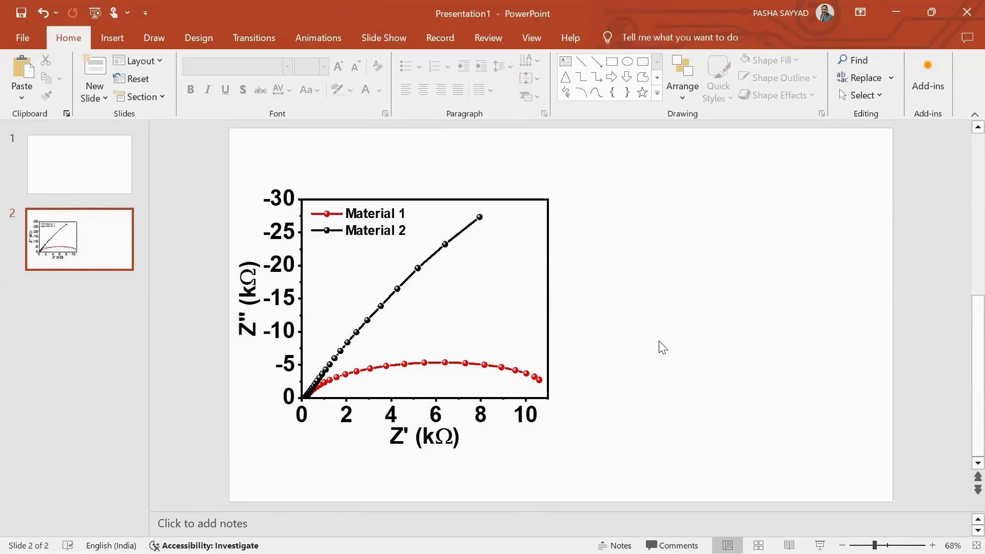